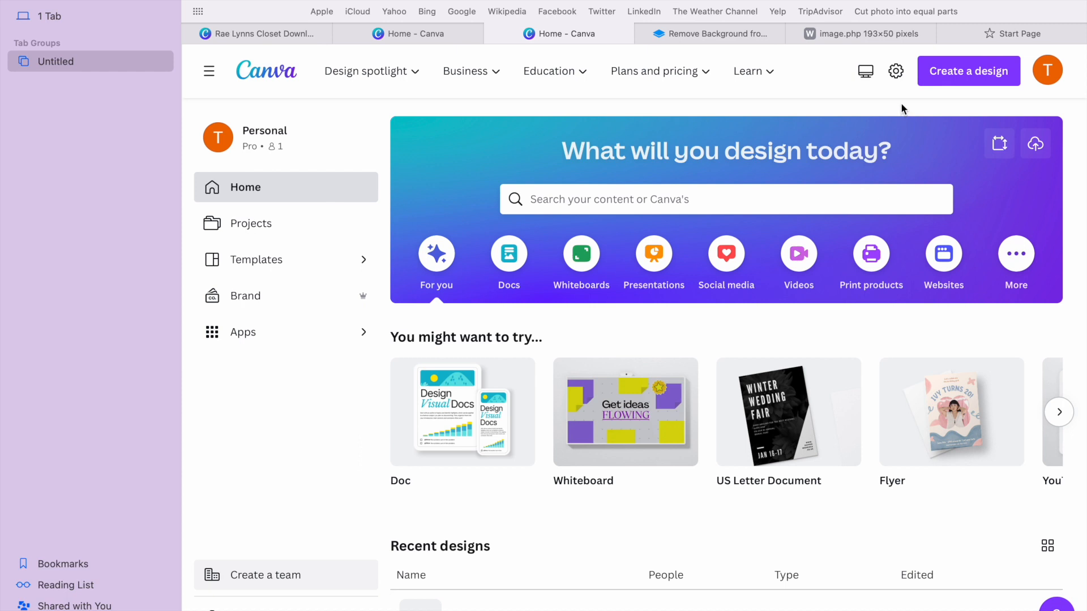
Step: Create a new blank design with a custom size of 11 × 8.5 in
{"action": "left_click", "coordinate": [966, 71]}
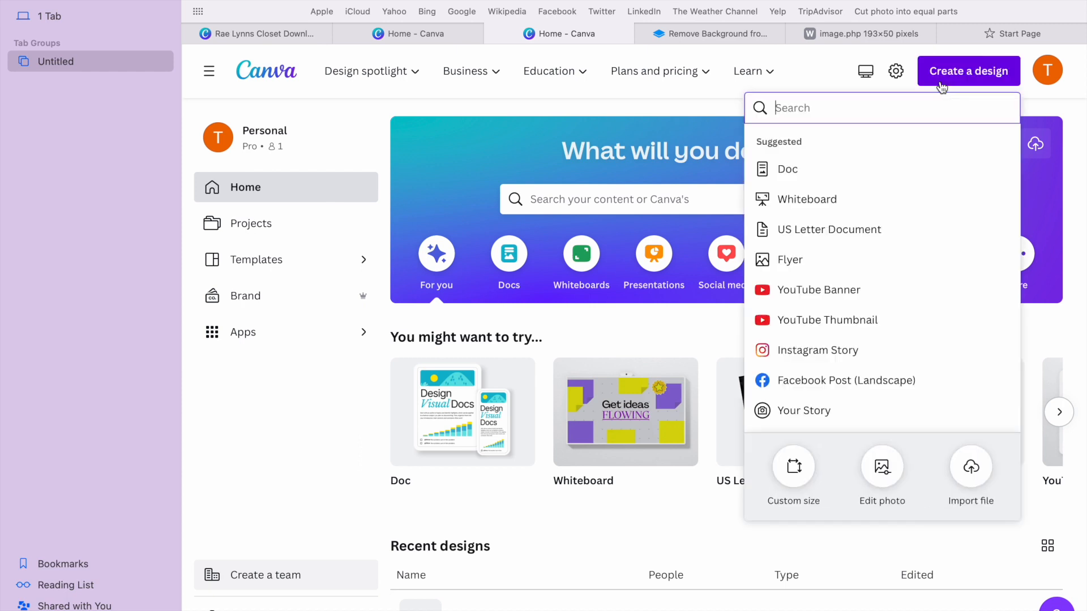
{"action": "left_click", "coordinate": [793, 466]}
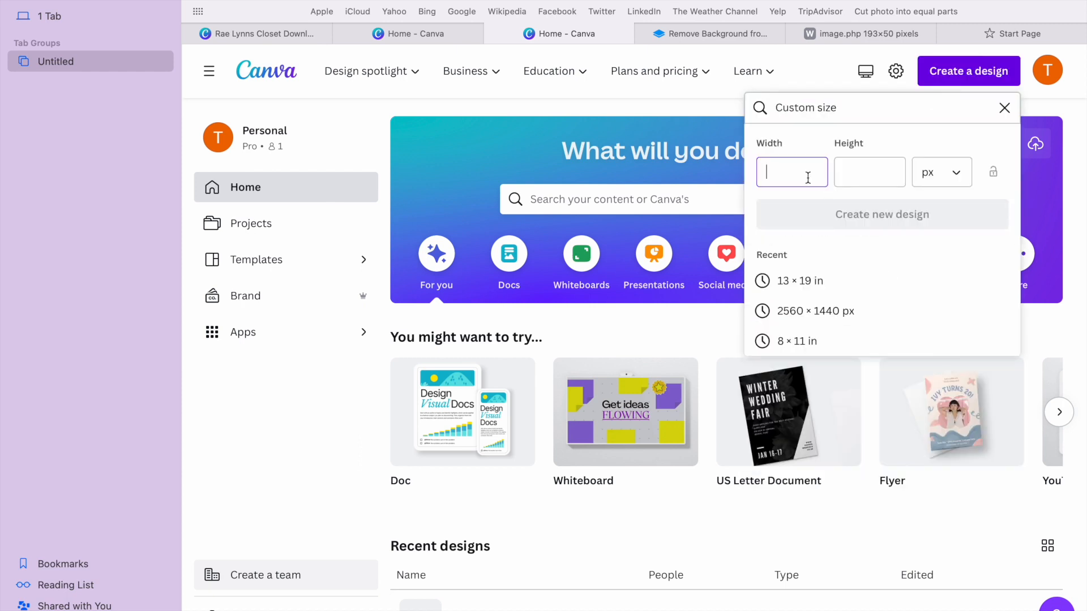
{"action": "type", "text": "11"}
{"action": "key", "text": "Tab"}
{"action": "type", "text": "8.5"}
{"action": "left_click", "coordinate": [947, 180]}
{"action": "left_click", "coordinate": [942, 249]}
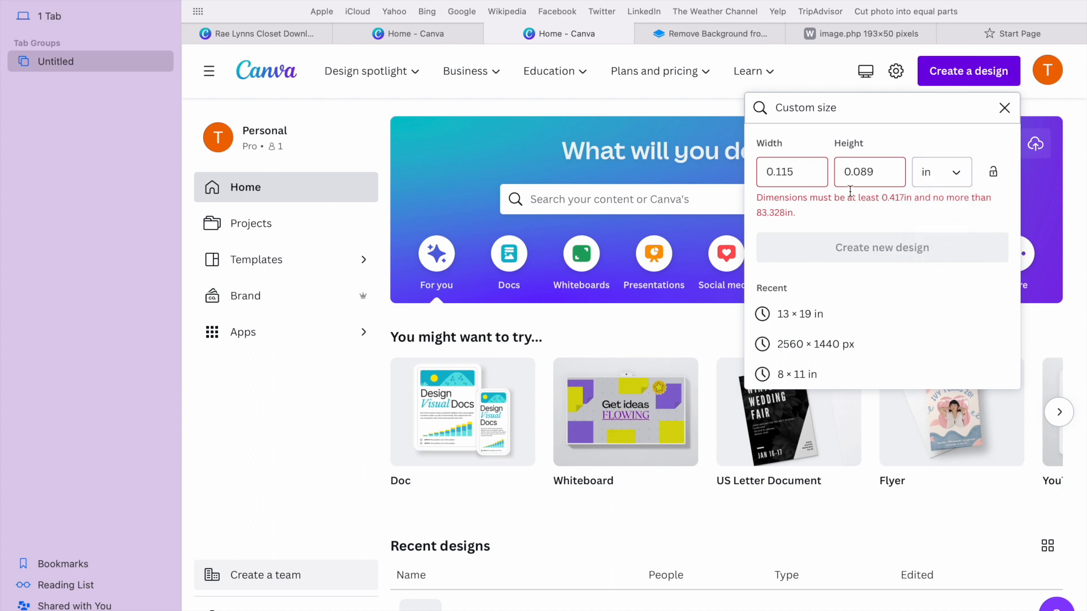
{"action": "triple_click", "coordinate": [813, 182]}
{"action": "type", "text": "11"}
{"action": "triple_click", "coordinate": [887, 177]}
{"action": "type", "text": "8.5"}
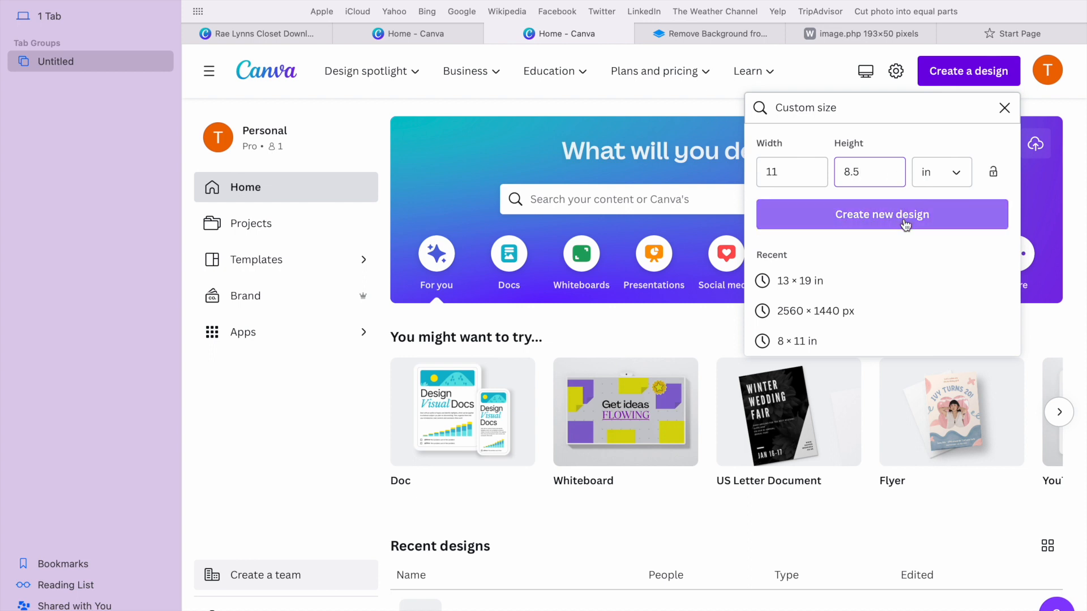
{"action": "left_click", "coordinate": [905, 226]}
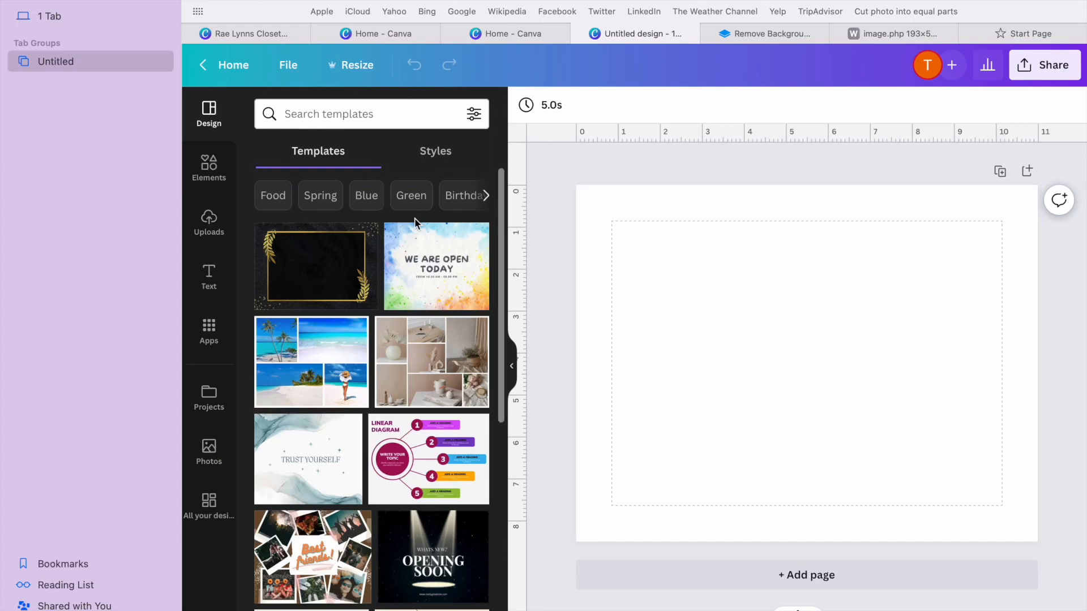
Step: Place the uploaded pink Easter egg and grass image on the right half of the page, stretched to the full page height
{"action": "left_click", "coordinate": [215, 230]}
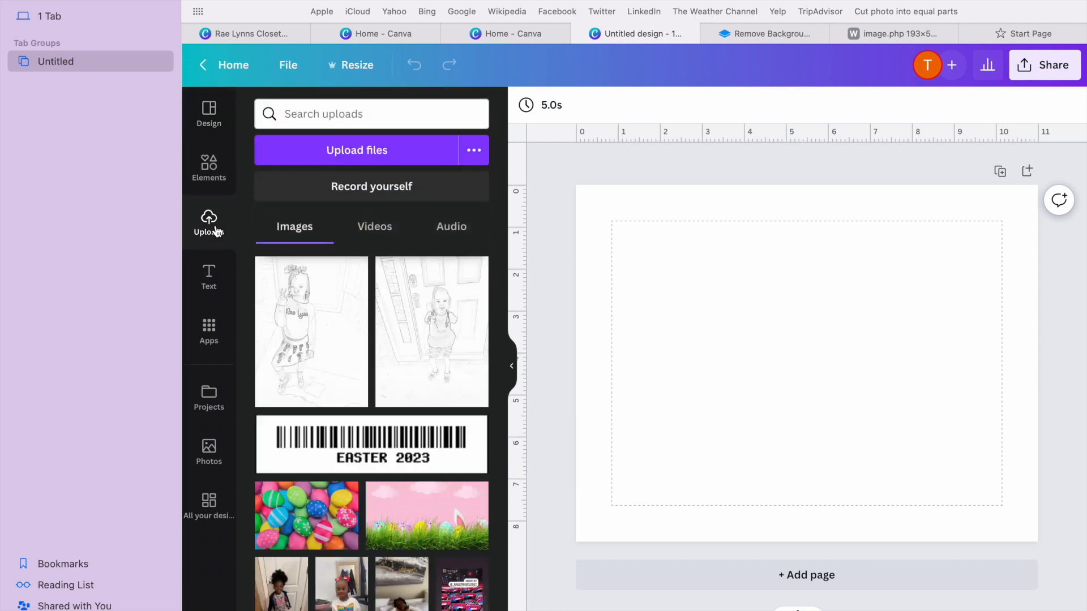
{"action": "left_click", "coordinate": [427, 512]}
{"action": "left_click_drag", "start_coordinate": [855, 381], "coordinate": [977, 359]}
{"action": "left_click_drag", "start_coordinate": [939, 273], "coordinate": [938, 186]}
{"action": "left_click_drag", "start_coordinate": [940, 420], "coordinate": [955, 541]}
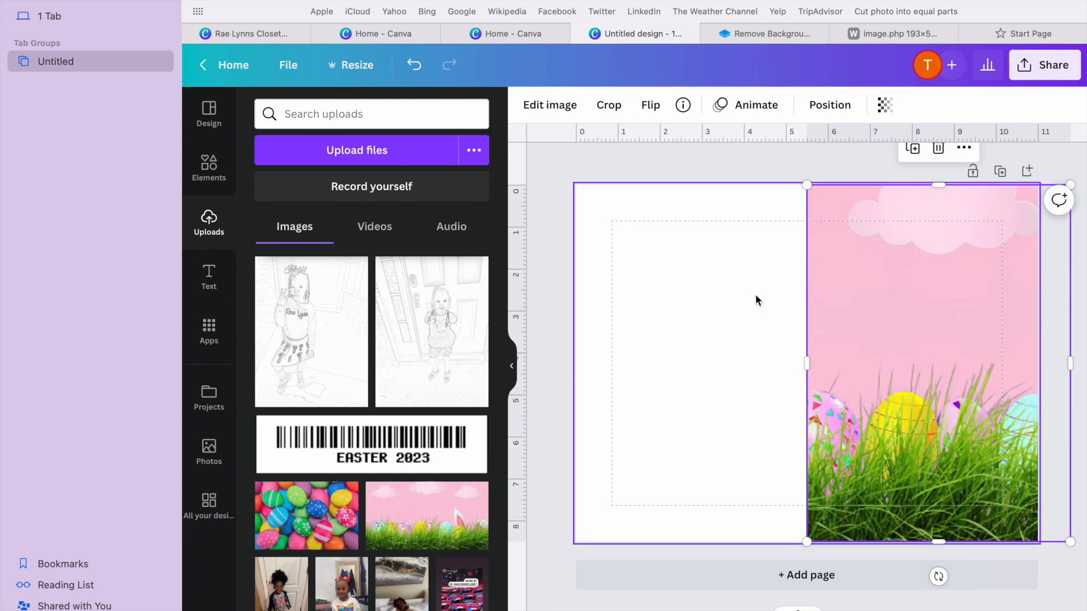
{"action": "left_click", "coordinate": [730, 175]}
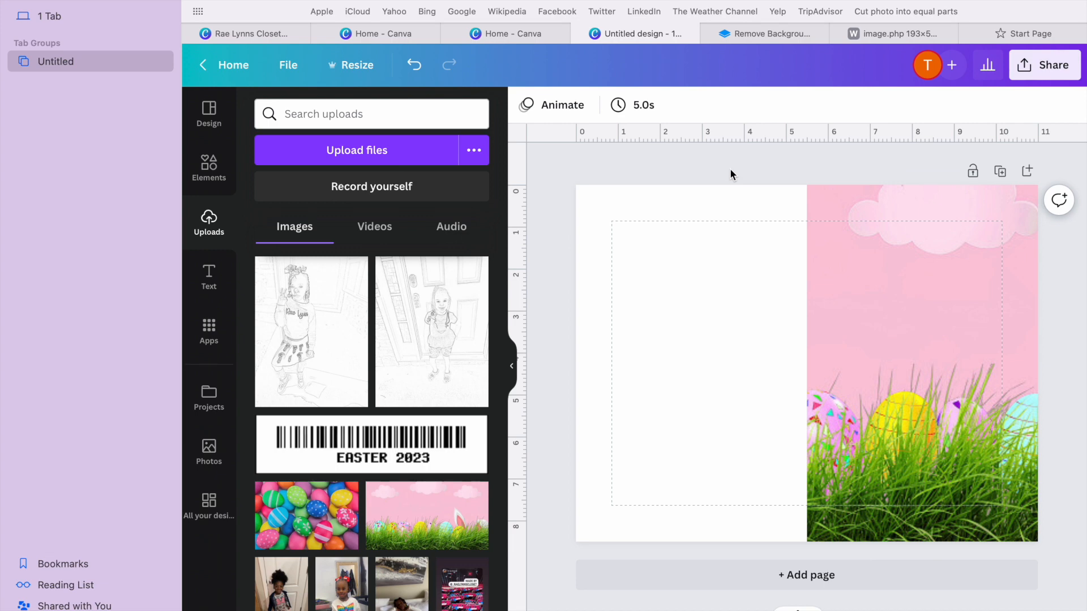
{"action": "left_click", "coordinate": [823, 208]}
{"action": "mouse_move", "coordinate": [823, 210]}
{"action": "left_mouse_down"}
{"action": "mouse_move", "coordinate": [789, 218]}
{"action": "mouse_move", "coordinate": [827, 209]}
{"action": "left_mouse_up"}
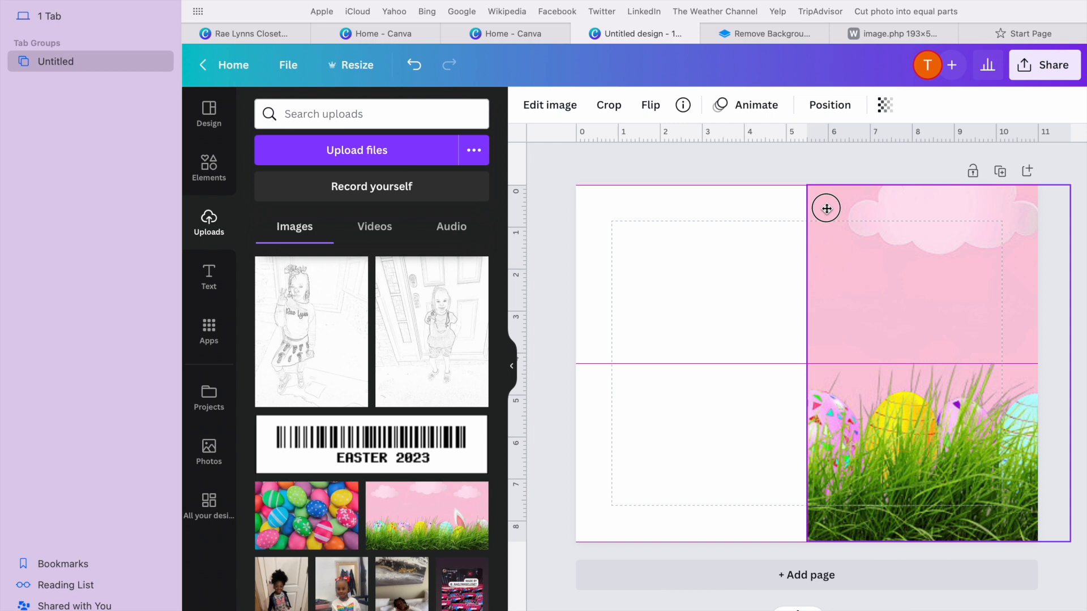
{"action": "left_click_drag", "start_coordinate": [826, 208], "coordinate": [826, 208]}
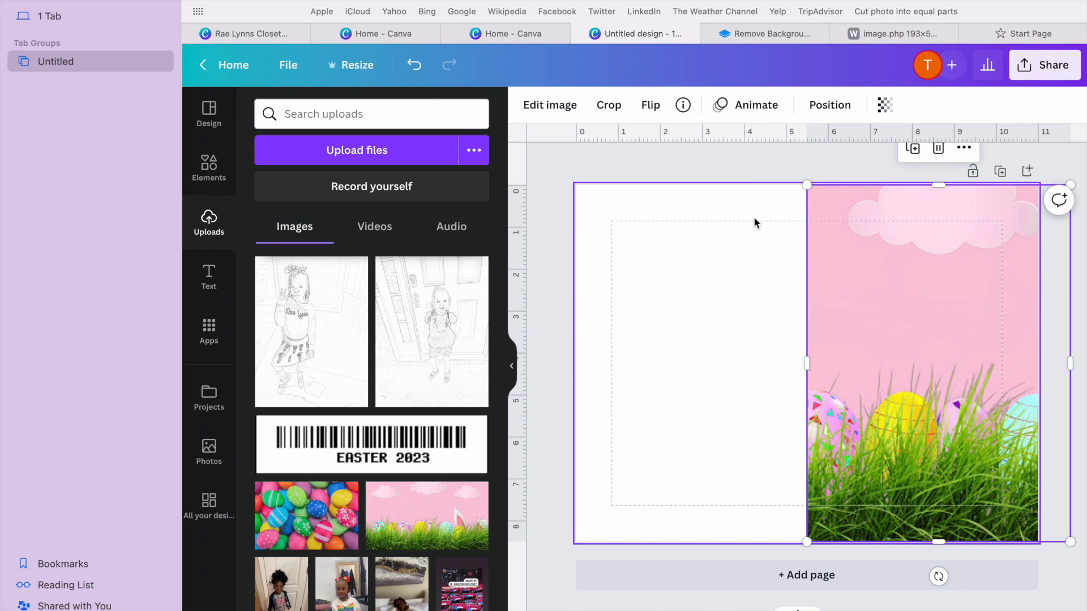
{"action": "left_click", "coordinate": [783, 158]}
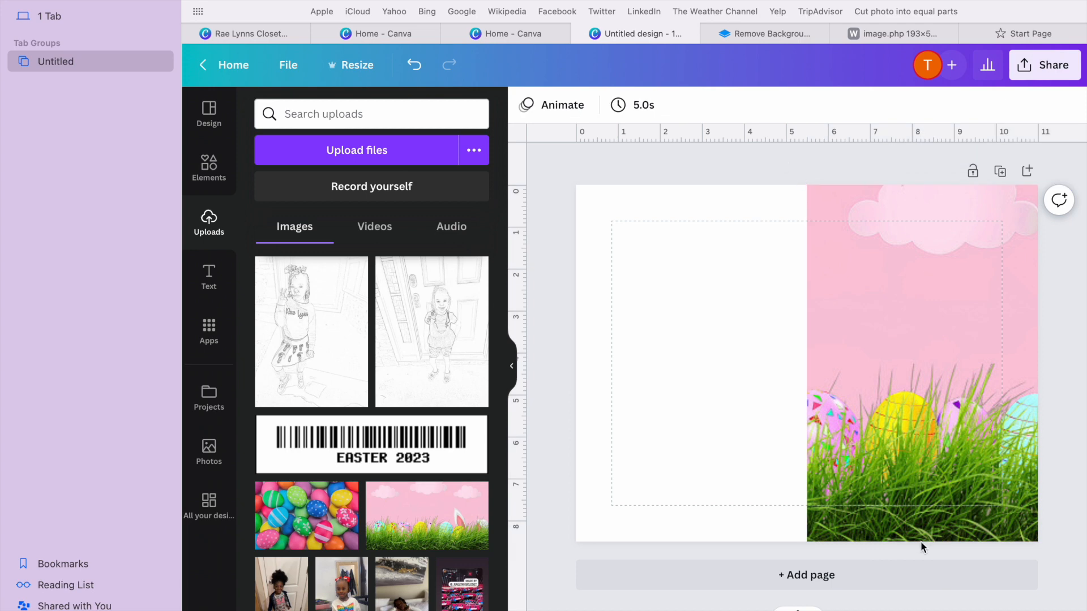
Step: Add a heading that reads HAPPY EASTER 2023, with each word on its own line
{"action": "left_click", "coordinate": [205, 285]}
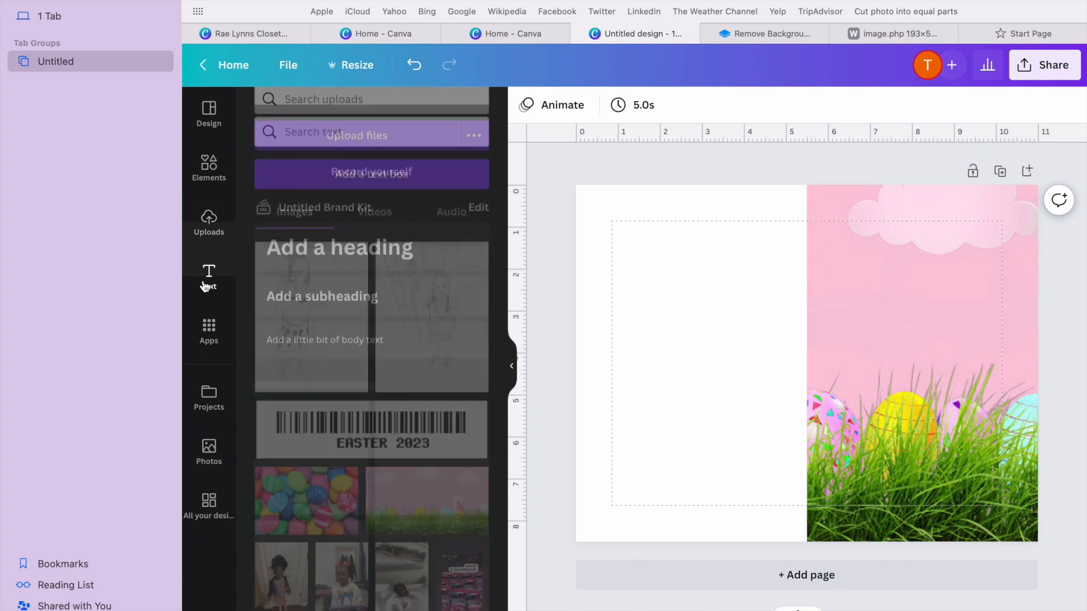
{"action": "left_click", "coordinate": [352, 235]}
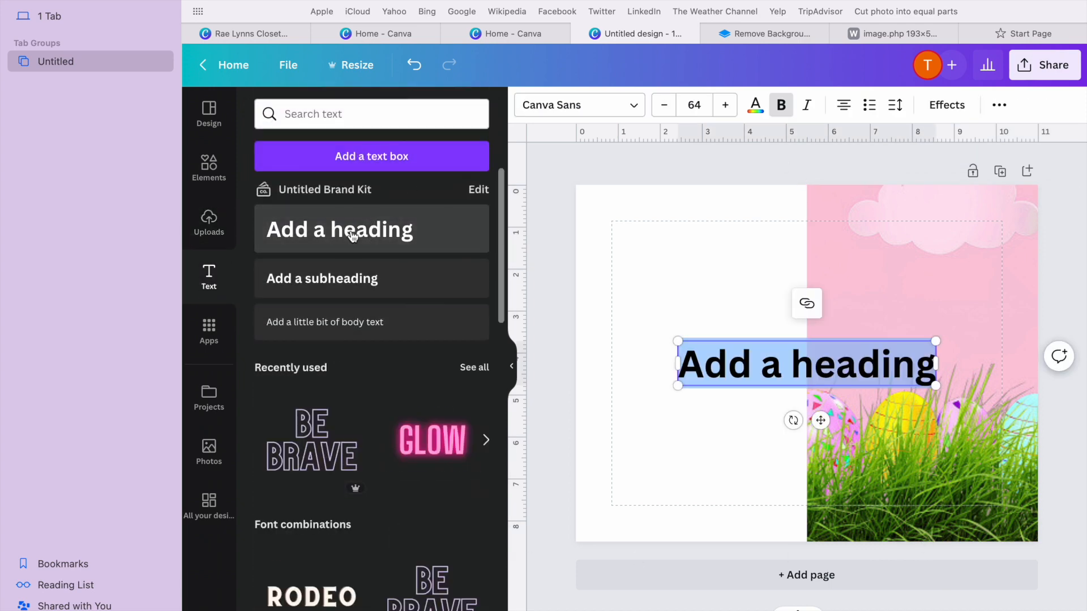
{"action": "type", "text": "HAPPY"}
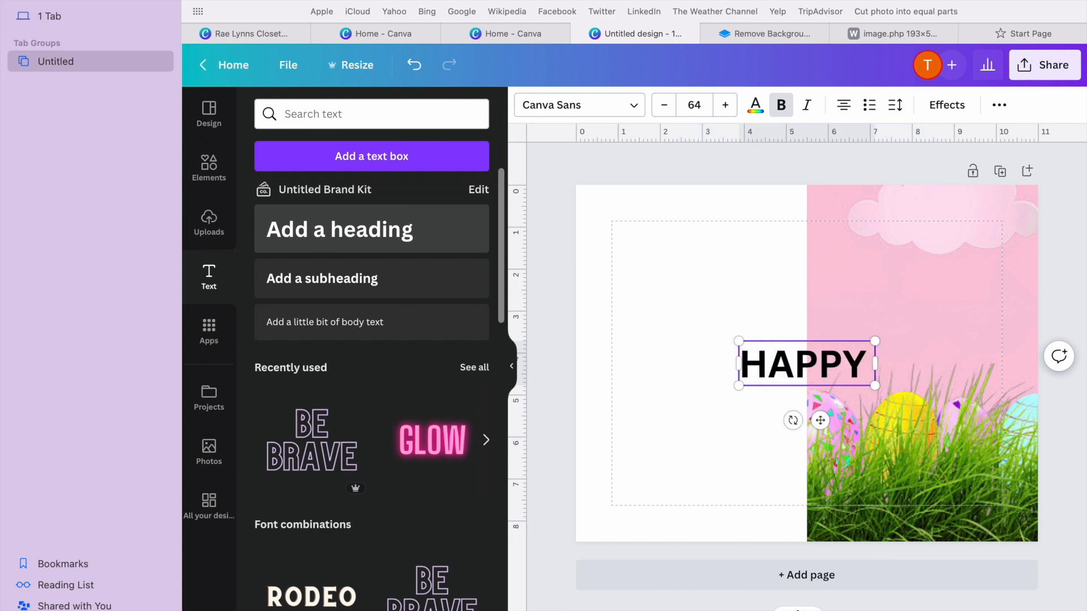
{"action": "key", "text": "Return"}
{"action": "type", "text": "EASTER"}
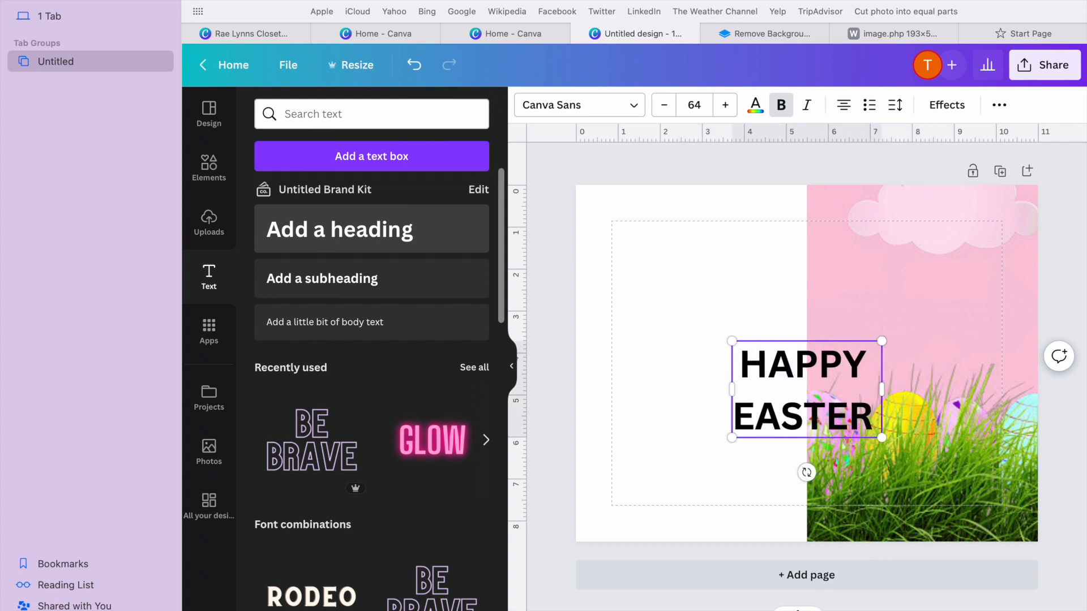
{"action": "key", "text": "Return"}
{"action": "type", "text": "2023"}
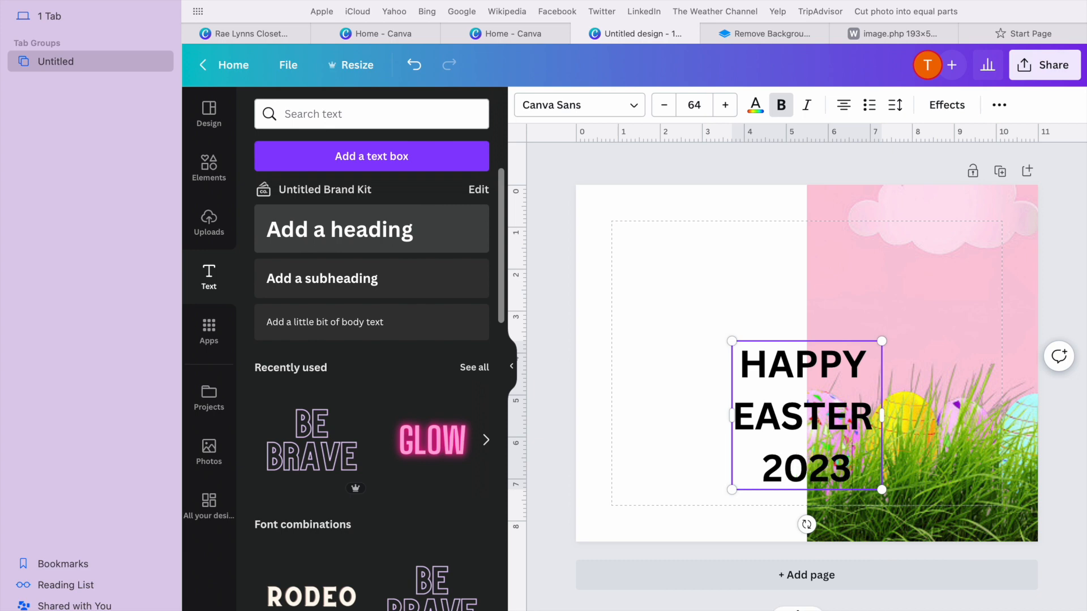
Step: Try the League Spartan font on the heading
{"action": "left_click", "coordinate": [635, 106]}
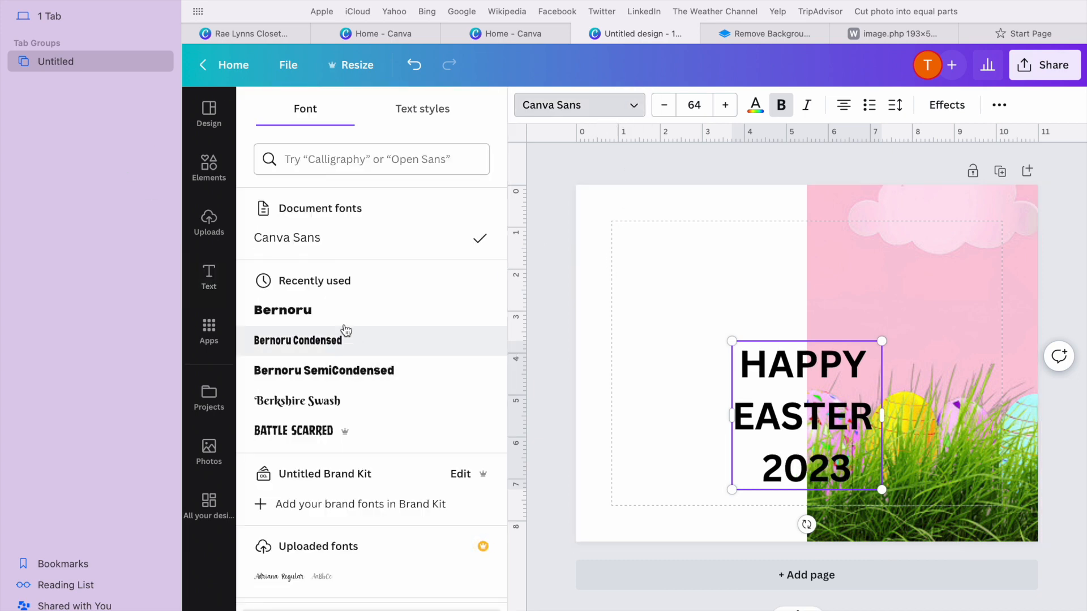
{"action": "scroll", "coordinate": [381, 461], "scroll_direction": "down", "scroll_amount": 10}
{"action": "left_click", "coordinate": [382, 462]}
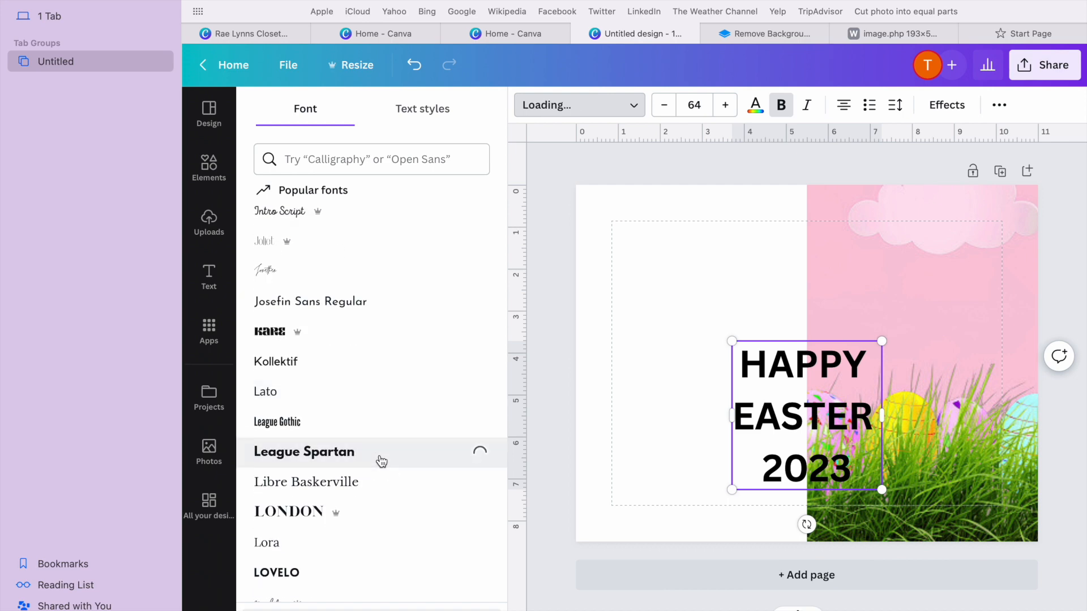
Step: Select all the heading text and change its font to Bernoru
{"action": "double_click", "coordinate": [856, 413]}
{"action": "left_click", "coordinate": [828, 380]}
{"action": "triple_click", "coordinate": [828, 381]}
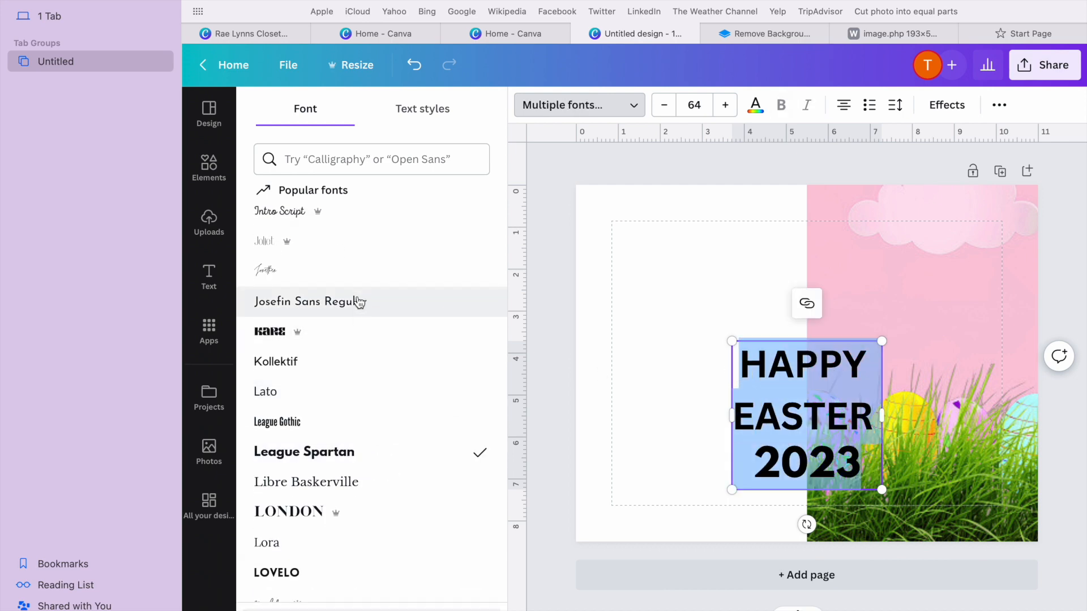
{"action": "scroll", "coordinate": [359, 306], "scroll_direction": "up", "scroll_amount": 15}
{"action": "scroll", "coordinate": [359, 309], "scroll_direction": "up", "scroll_amount": 10}
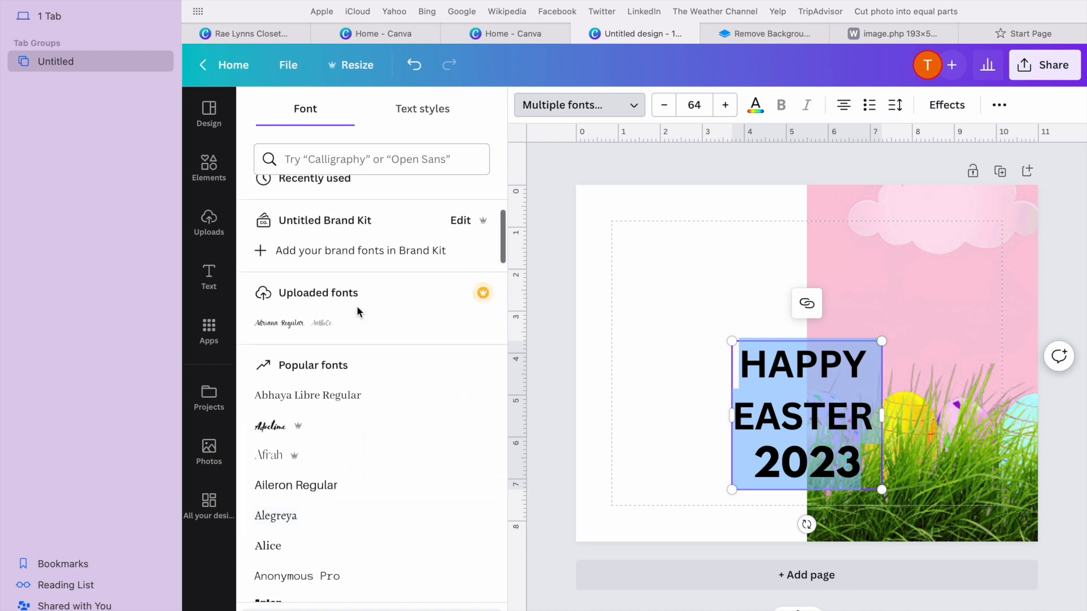
{"action": "scroll", "coordinate": [359, 312], "scroll_direction": "up", "scroll_amount": 5}
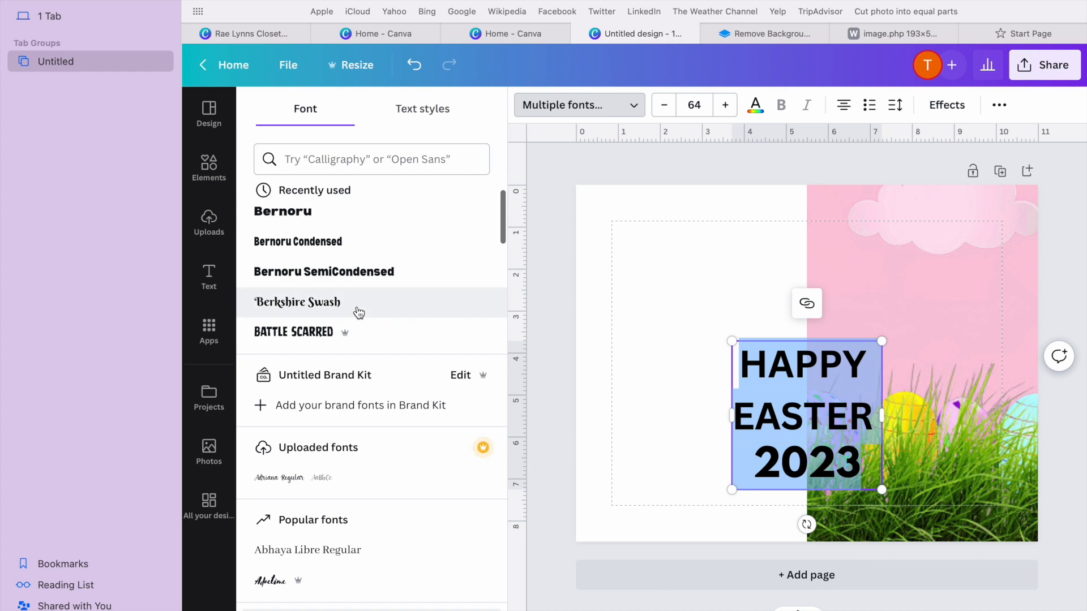
{"action": "scroll", "coordinate": [358, 312], "scroll_direction": "up", "scroll_amount": 2}
{"action": "left_click", "coordinate": [321, 296]}
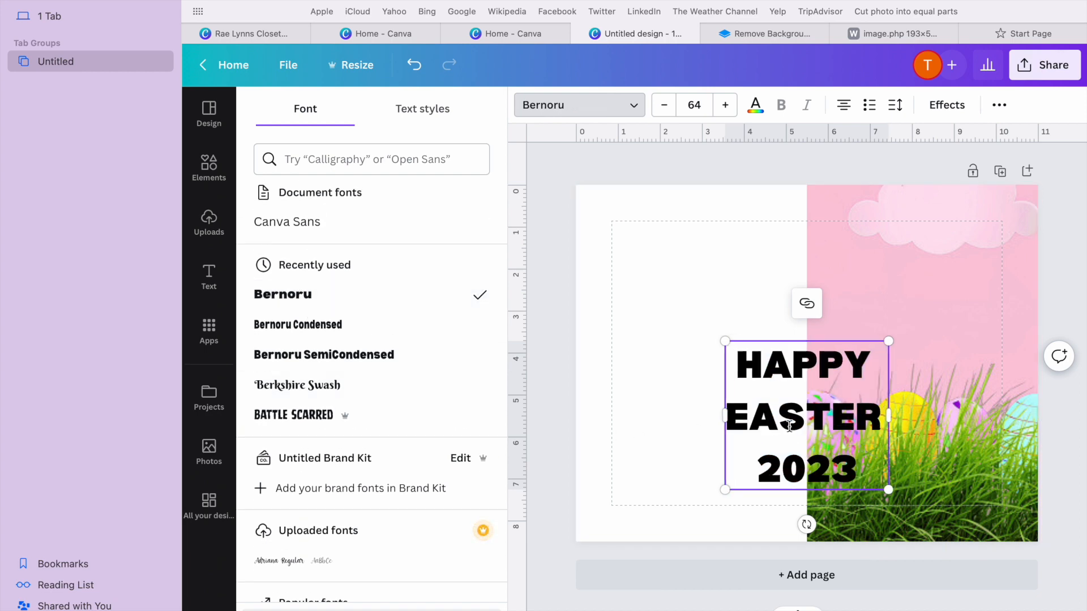
Step: Move the heading onto the pink half of the page, above the eggs
{"action": "left_click_drag", "start_coordinate": [810, 414], "coordinate": [919, 333]}
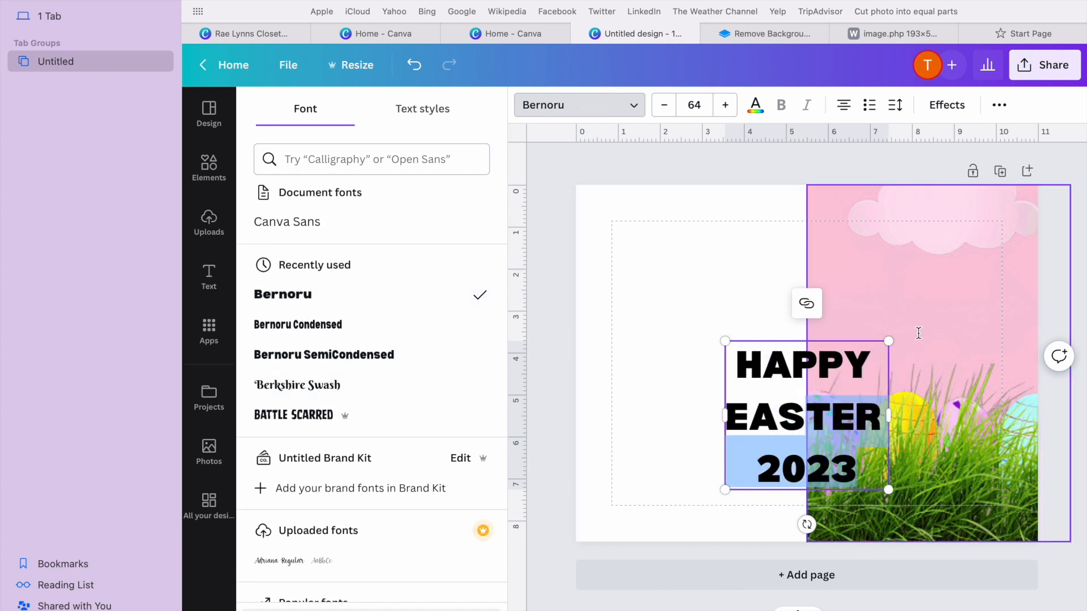
{"action": "left_click", "coordinate": [879, 347]}
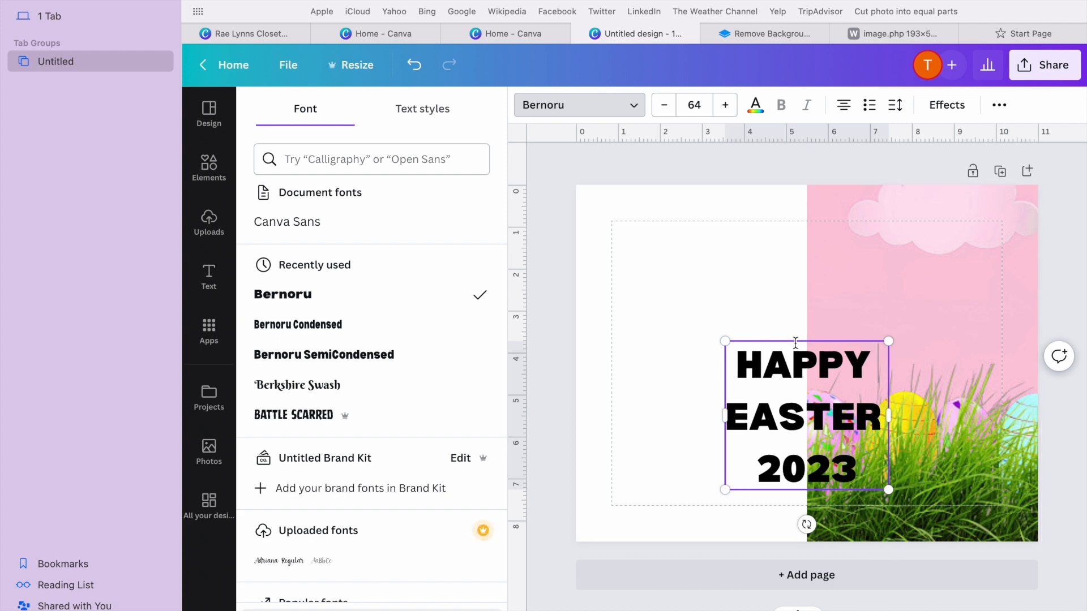
{"action": "left_click_drag", "start_coordinate": [794, 341], "coordinate": [908, 236]}
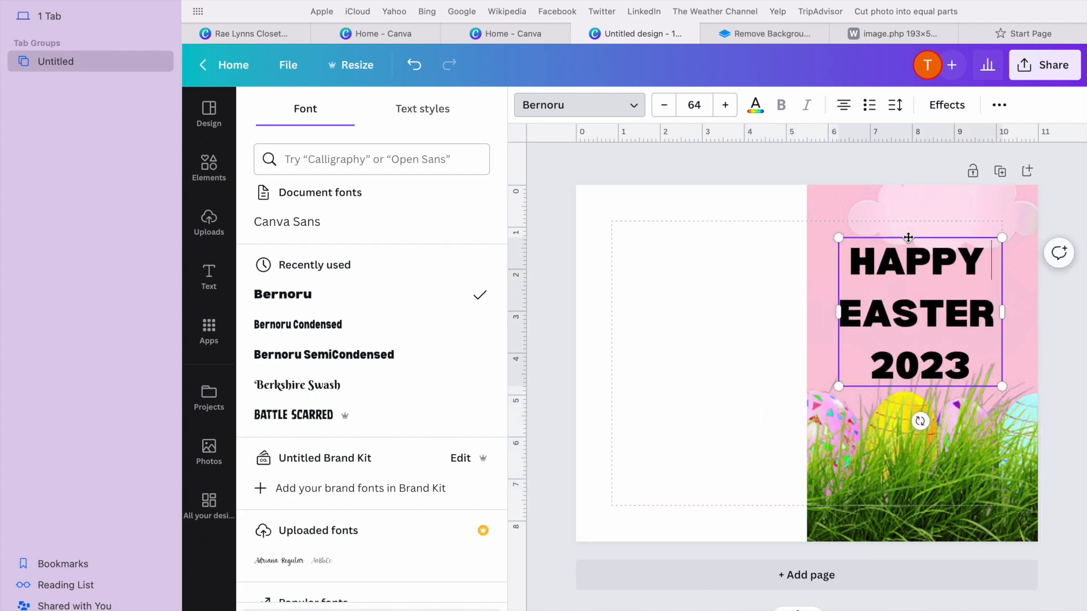
Step: Color the heading light green and move it up close to the top edge of the pink image
{"action": "left_click", "coordinate": [756, 107]}
{"action": "scroll", "coordinate": [368, 283], "scroll_direction": "down", "scroll_amount": 1}
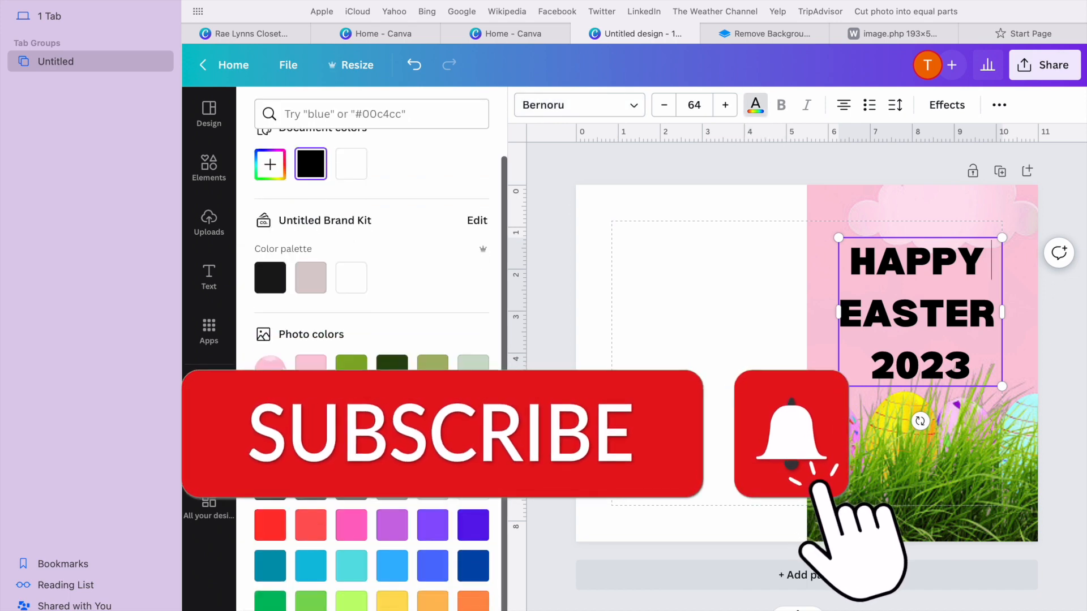
{"action": "left_click", "coordinate": [311, 602]}
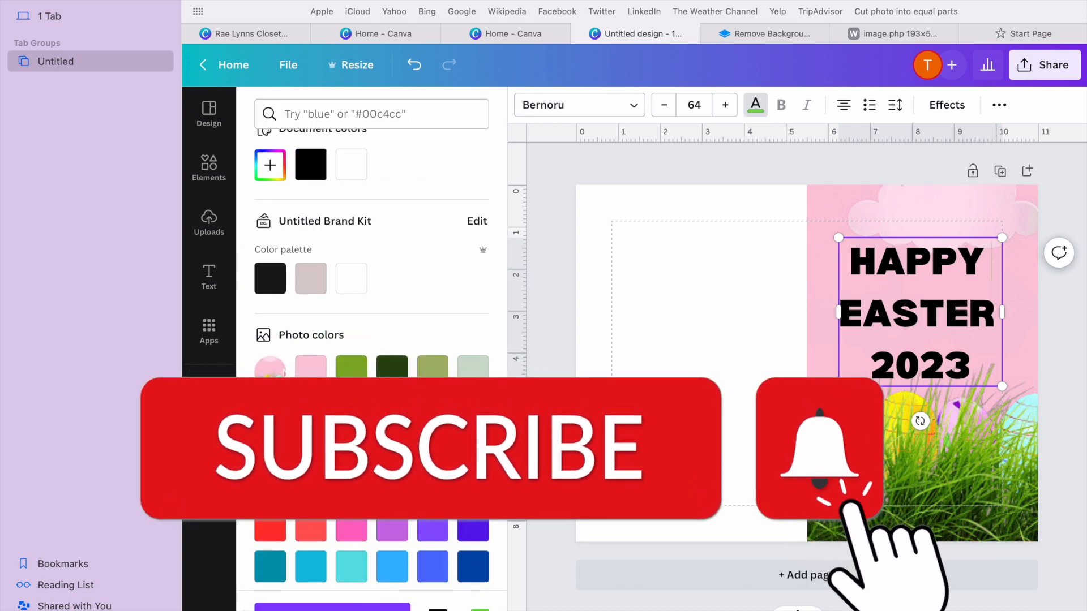
{"action": "left_click", "coordinate": [1064, 387]}
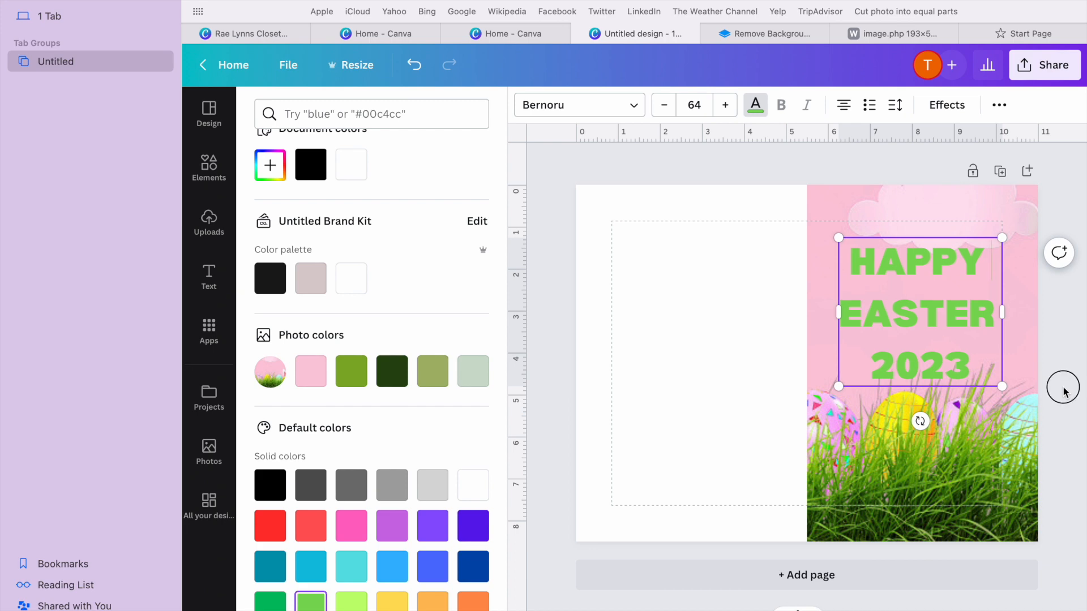
{"action": "left_click_drag", "start_coordinate": [923, 237], "coordinate": [925, 205]}
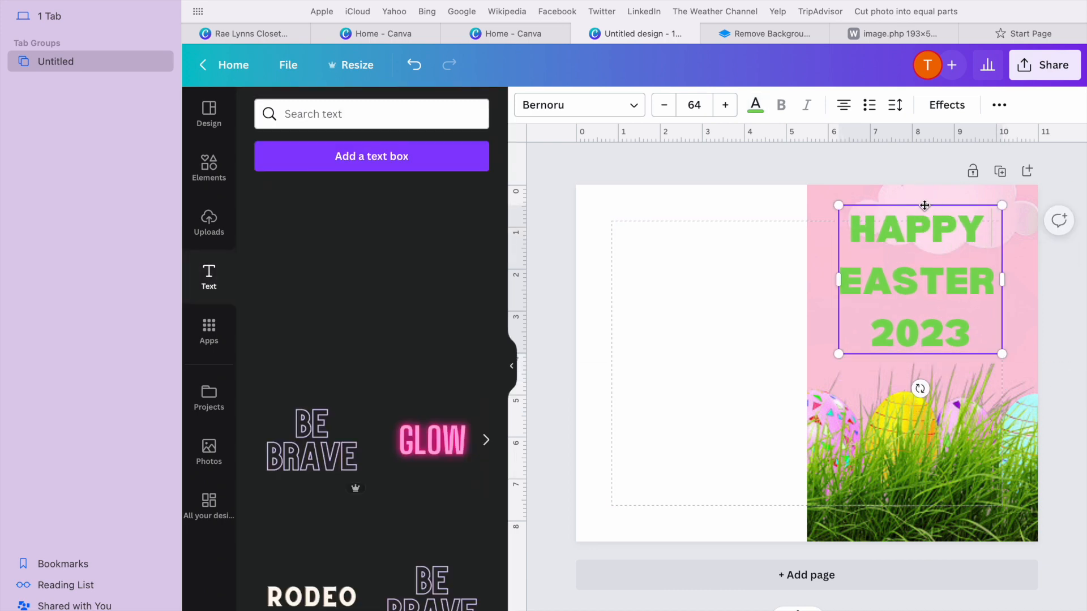
Step: Add the uploaded photo of the child standing by the door and remove its background
{"action": "left_click", "coordinate": [212, 232]}
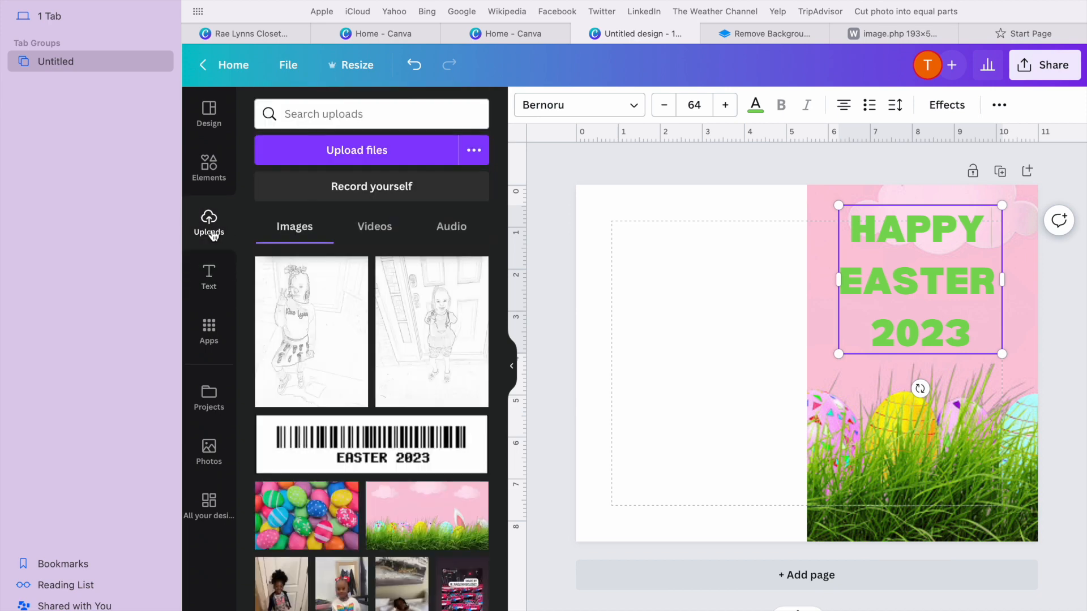
{"action": "scroll", "coordinate": [303, 385], "scroll_direction": "down", "scroll_amount": 4}
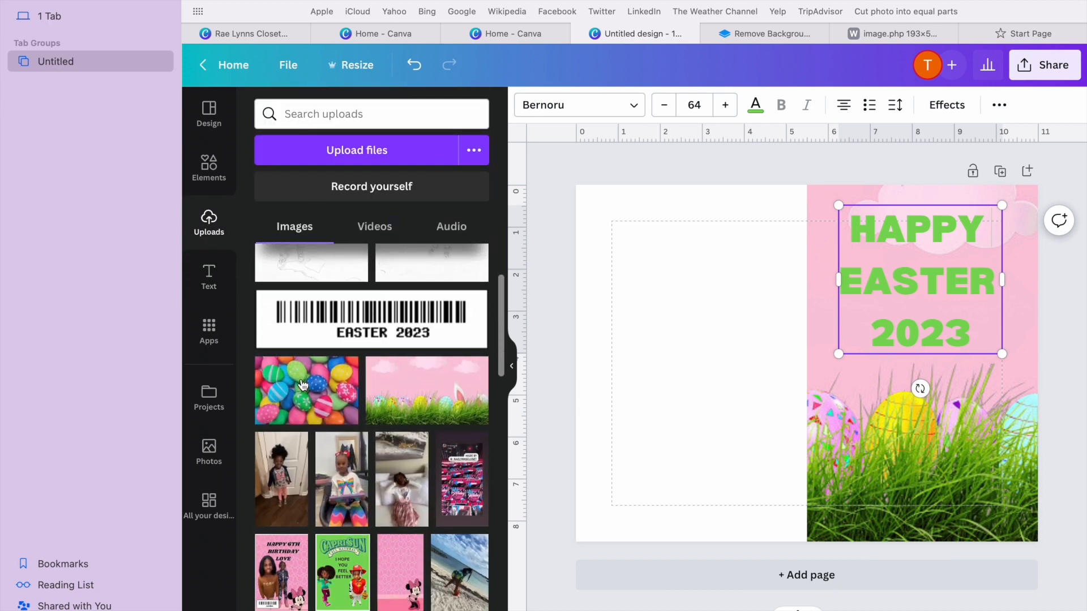
{"action": "scroll", "coordinate": [303, 385], "scroll_direction": "down", "scroll_amount": 2}
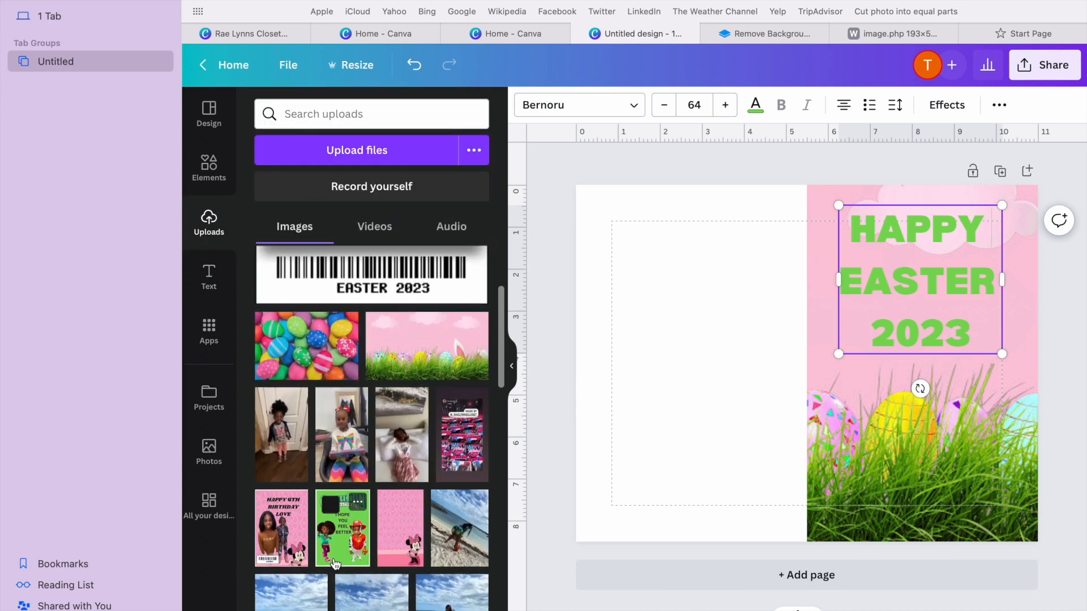
{"action": "left_click", "coordinate": [281, 435]}
{"action": "left_click", "coordinate": [526, 108]}
{"action": "left_click", "coordinate": [317, 344]}
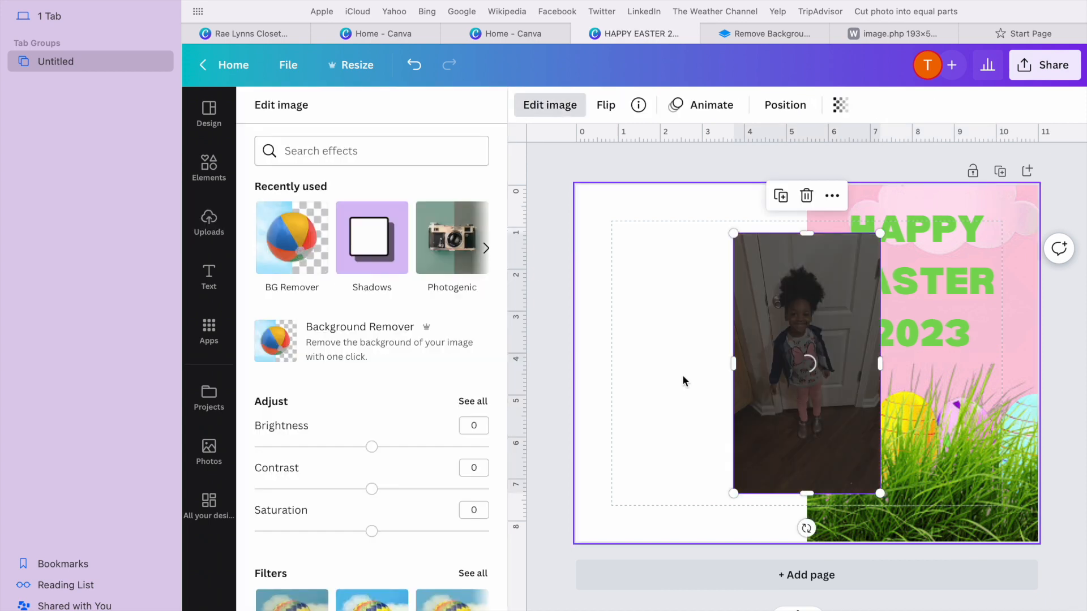
{"action": "left_click", "coordinate": [431, 607]}
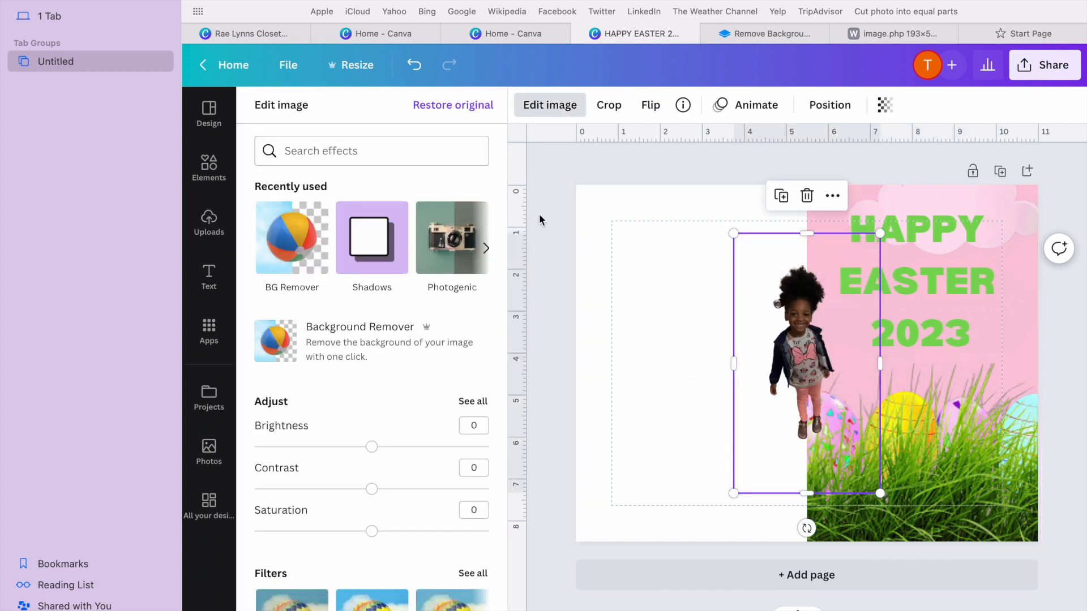
Step: Shrink the child cutout and place it on the grass at the right edge of the page, just below the heading
{"action": "scroll", "coordinate": [431, 272], "scroll_direction": "down", "scroll_amount": 3}
{"action": "scroll", "coordinate": [431, 271], "scroll_direction": "up", "scroll_amount": 3}
{"action": "double_click", "coordinate": [732, 242]}
{"action": "left_click_drag", "start_coordinate": [735, 234], "coordinate": [745, 257]}
{"action": "left_click", "coordinate": [549, 105]}
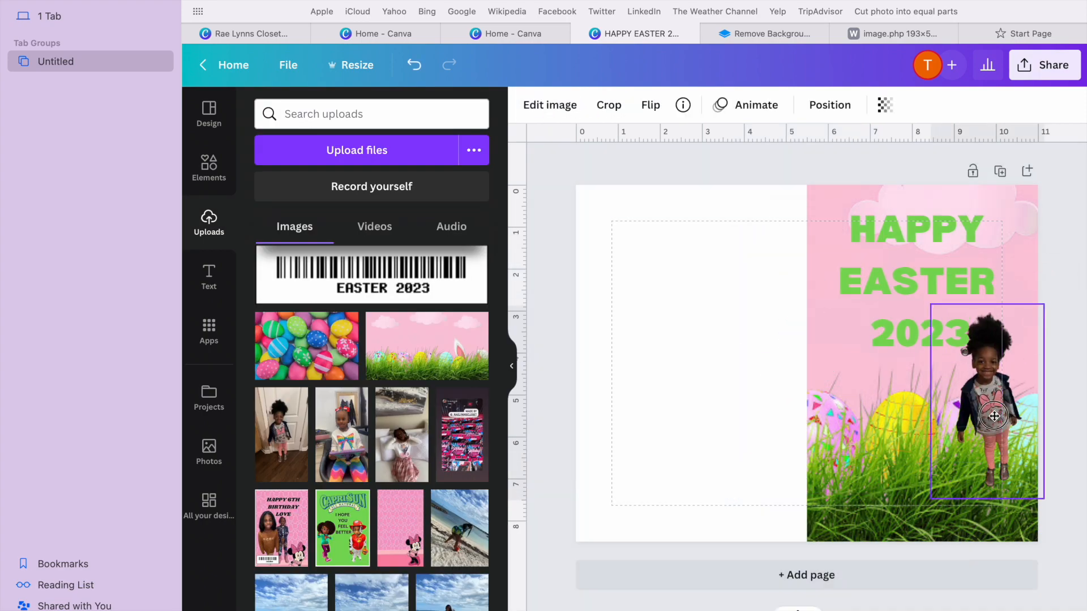
Step: Add the uploaded photo of the child in the brown sweater, remove its background and place the smaller cutout along the pink image's left edge
{"action": "scroll", "coordinate": [432, 482], "scroll_direction": "down", "scroll_amount": 10}
{"action": "left_click", "coordinate": [371, 370]}
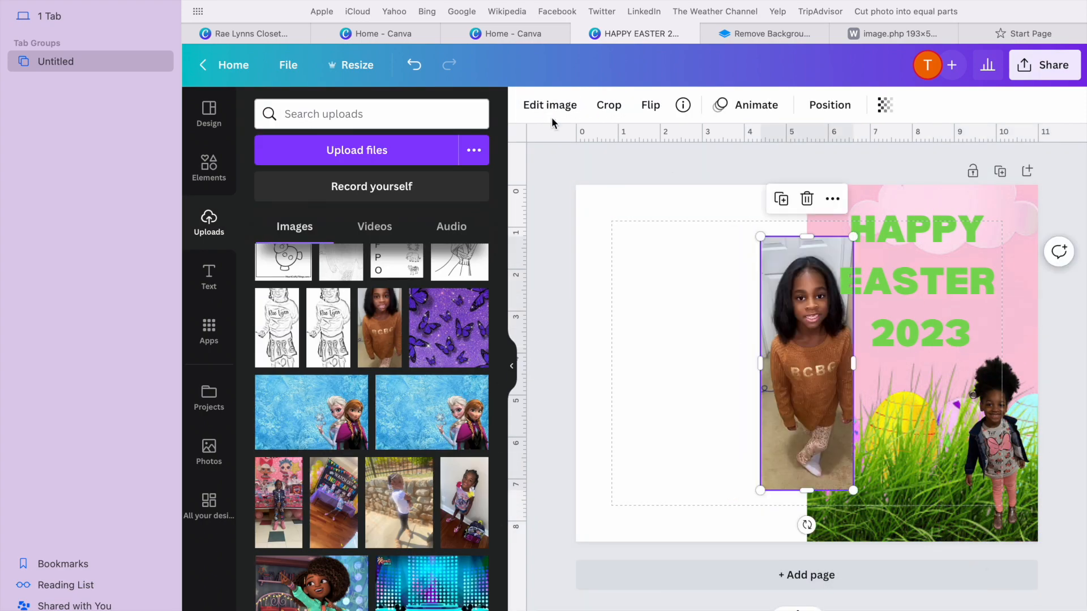
{"action": "left_click", "coordinate": [550, 106]}
{"action": "left_click_drag", "start_coordinate": [827, 391], "coordinate": [865, 470]}
Step: Add the uploaded cutout of the child in the white rainbow shirt and crop away its empty margins
{"action": "left_click", "coordinate": [209, 222]}
{"action": "scroll", "coordinate": [421, 363], "scroll_direction": "down", "scroll_amount": 5}
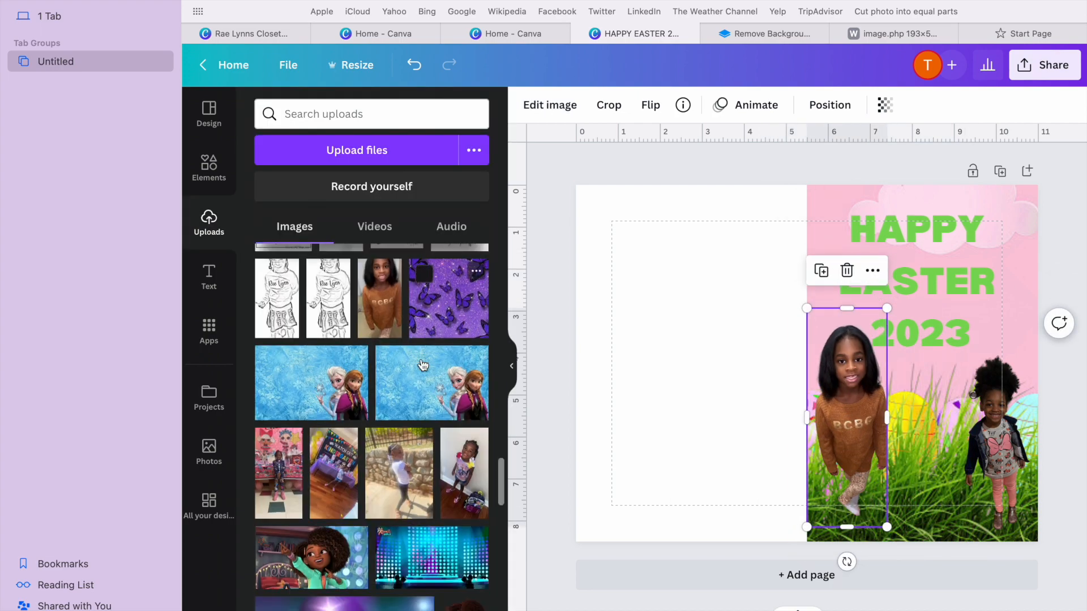
{"action": "scroll", "coordinate": [423, 365], "scroll_direction": "down", "scroll_amount": 5}
{"action": "scroll", "coordinate": [362, 306], "scroll_direction": "up", "scroll_amount": 2}
{"action": "left_click", "coordinate": [343, 282]}
{"action": "left_click", "coordinate": [609, 105]}
{"action": "left_click_drag", "start_coordinate": [730, 261], "coordinate": [766, 295]}
{"action": "left_click_drag", "start_coordinate": [767, 467], "coordinate": [766, 444]}
{"action": "left_click_drag", "start_coordinate": [884, 444], "coordinate": [855, 436]}
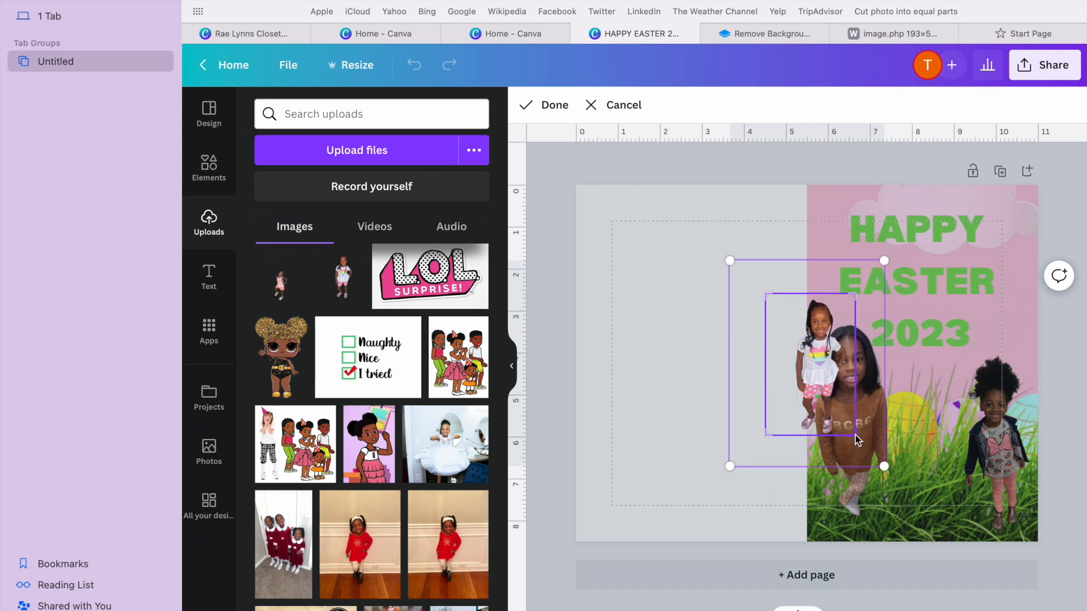
{"action": "left_click", "coordinate": [541, 110]}
Step: Place the rainbow-shirt cutout on the grass between the other two children and enlarge it slightly
{"action": "left_click_drag", "start_coordinate": [810, 368], "coordinate": [920, 442]}
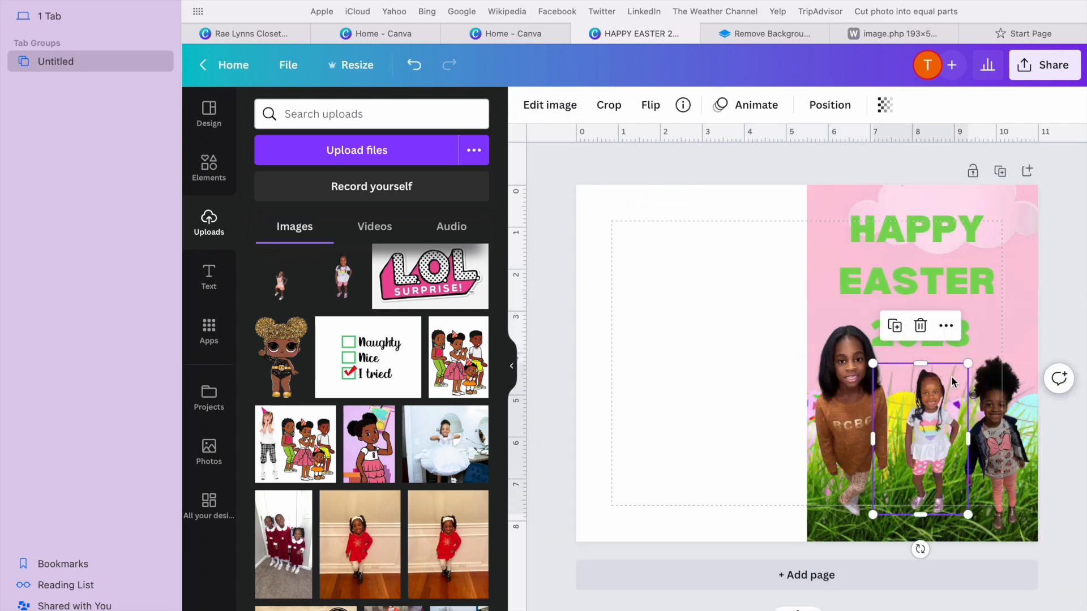
{"action": "left_click_drag", "start_coordinate": [968, 363], "coordinate": [984, 340]}
{"action": "left_click_drag", "start_coordinate": [937, 425], "coordinate": [934, 431]}
Step: Enlarge the cutout of the child in the dark jacket and shift it slightly toward the page's right edge
{"action": "left_click", "coordinate": [1000, 393]}
{"action": "left_click_drag", "start_coordinate": [940, 347], "coordinate": [925, 325]}
{"action": "left_click_drag", "start_coordinate": [1009, 419], "coordinate": [1017, 420]}
Step: Enlarge the middle child's cutout a little more and center it between the other two children
{"action": "left_click", "coordinate": [911, 411]}
{"action": "left_click_drag", "start_coordinate": [869, 349], "coordinate": [865, 344]}
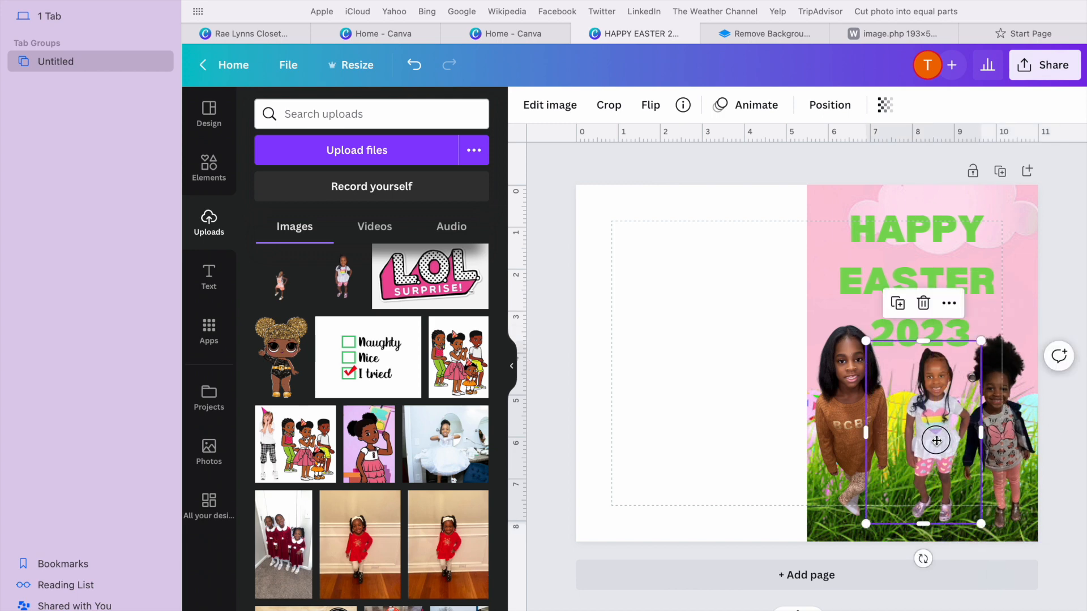
{"action": "left_click_drag", "start_coordinate": [939, 440], "coordinate": [931, 439]}
{"action": "left_click", "coordinate": [1066, 307]}
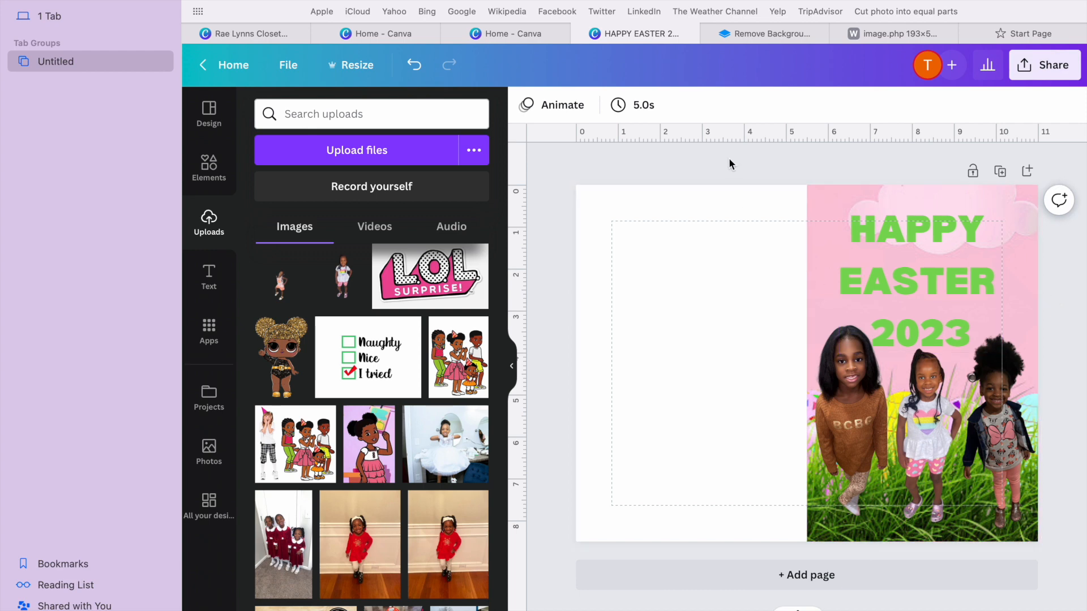
Step: Add a new heading text box to the page and clear its placeholder text
{"action": "left_click", "coordinate": [207, 280]}
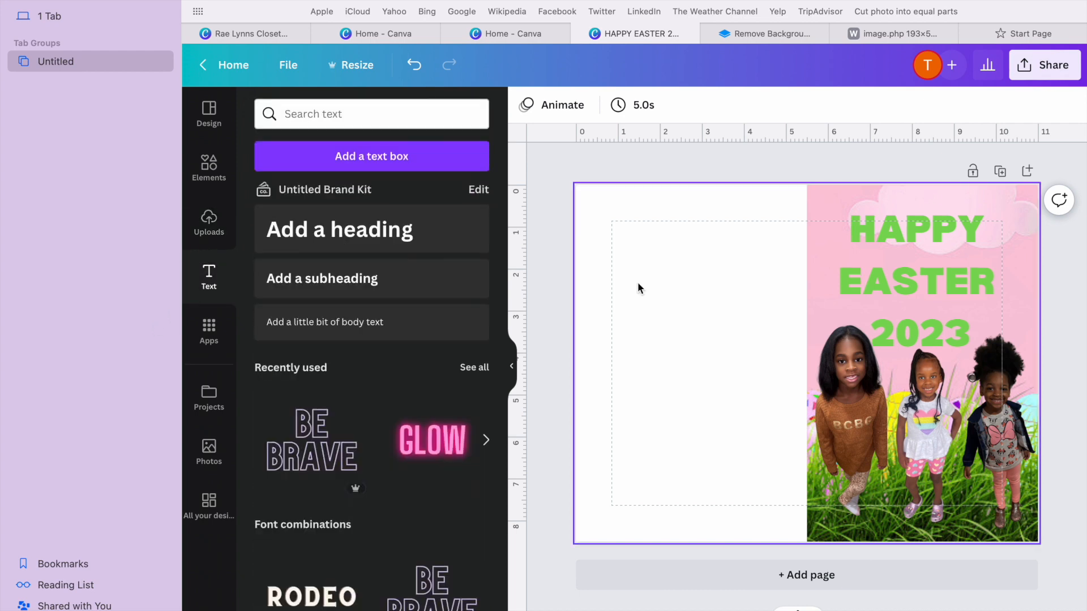
{"action": "left_click", "coordinate": [453, 243]}
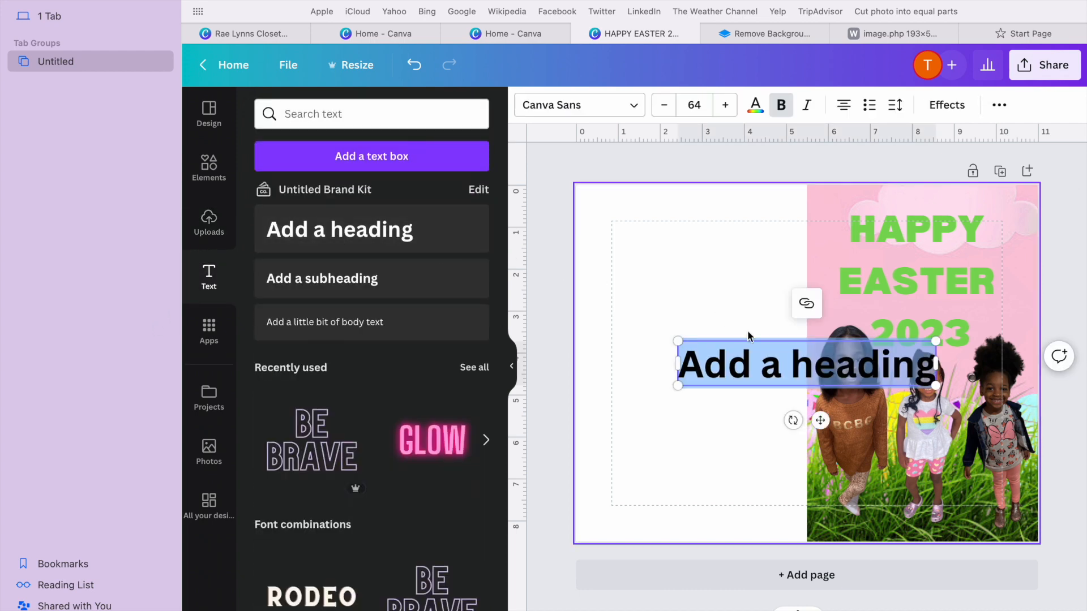
{"action": "double_click", "coordinate": [829, 378]}
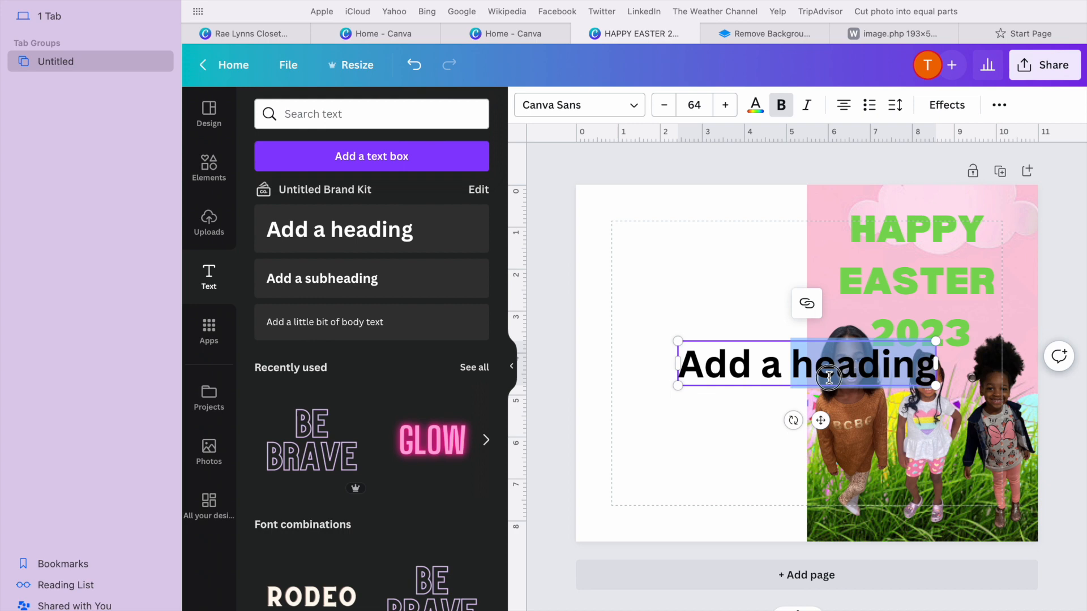
{"action": "left_click", "coordinate": [829, 378]}
{"action": "double_click", "coordinate": [830, 378]}
{"action": "key", "text": "BackSpace"}
{"action": "key", "text": "BackSpace"}
{"action": "key", "text": "BackSpace"}
{"action": "key", "text": "BackSpace"}
{"action": "key", "text": "BackSpace"}
{"action": "key", "text": "BackSpace"}
{"action": "key", "text": "BackSpace"}
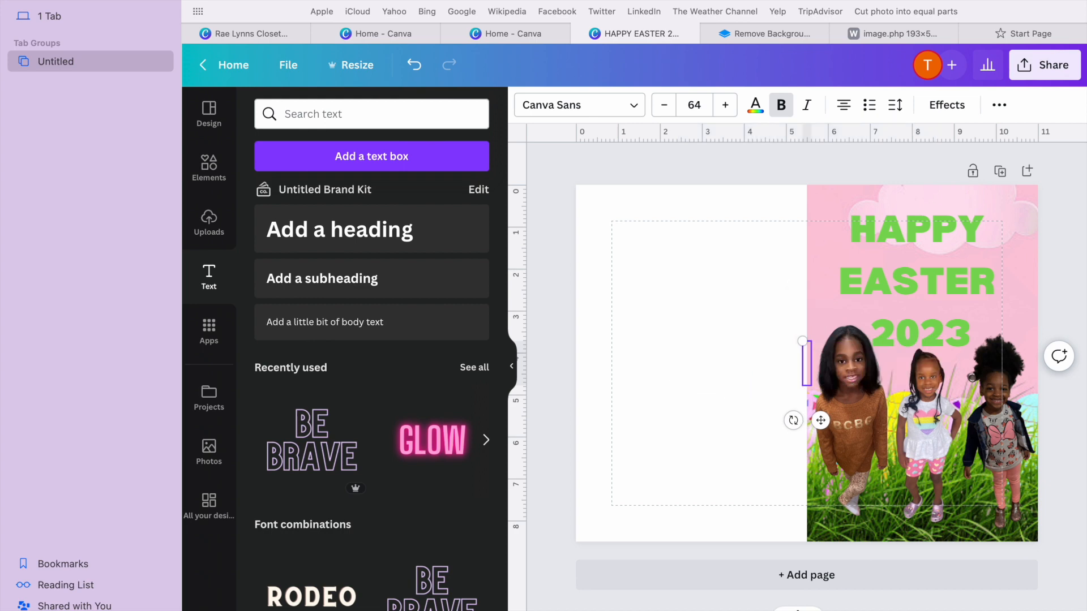
Step: Enter "I hope you had a great day. I love you!" in the new heading and move it onto the lower white half
{"action": "type", "text": "I"}
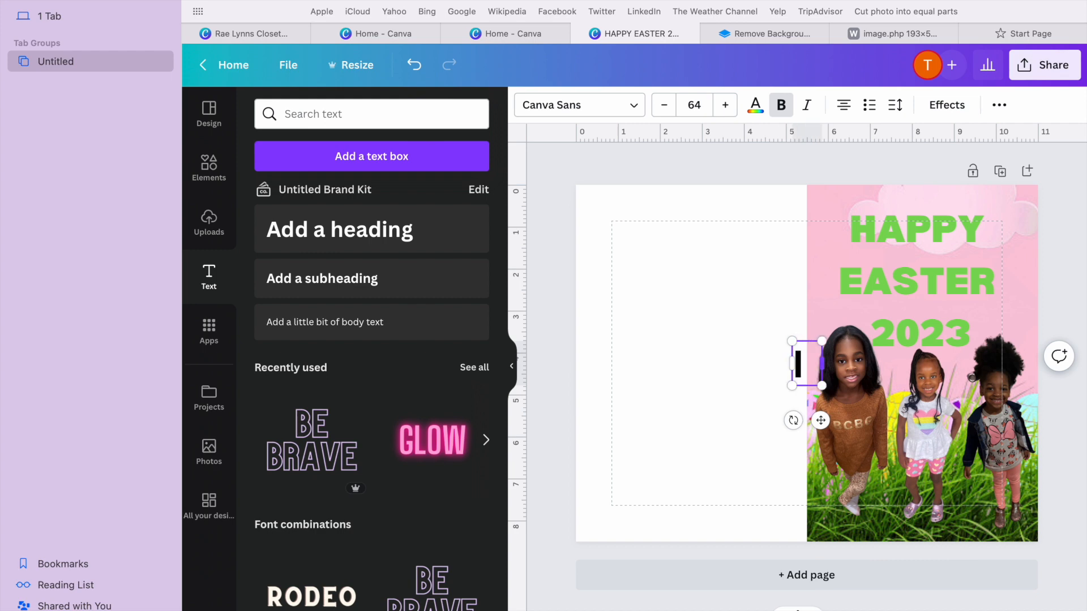
{"action": "type", "text": " hope you"}
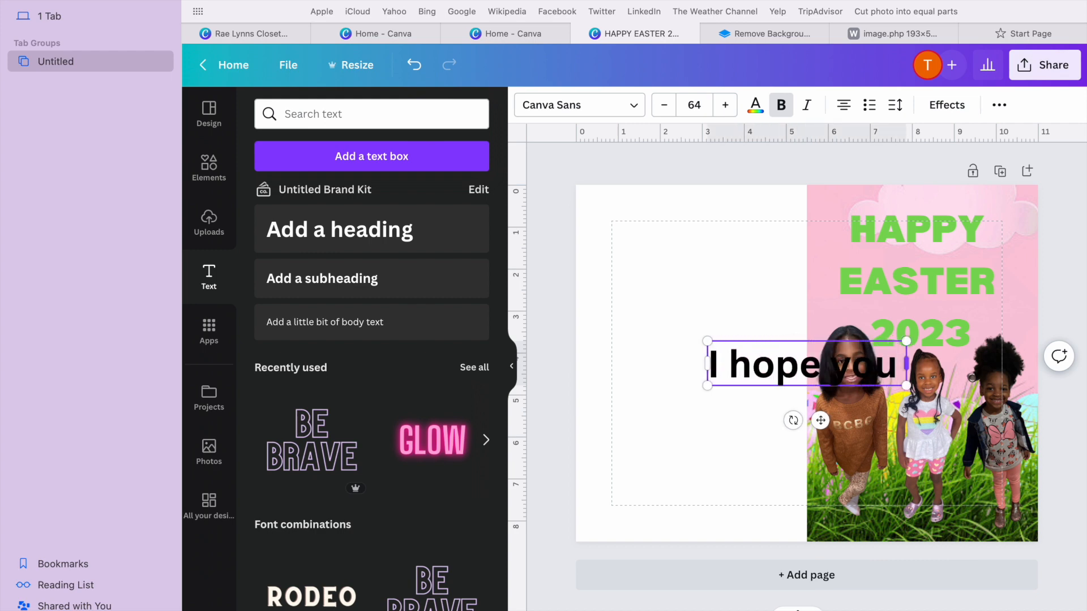
{"action": "type", "text": " had"}
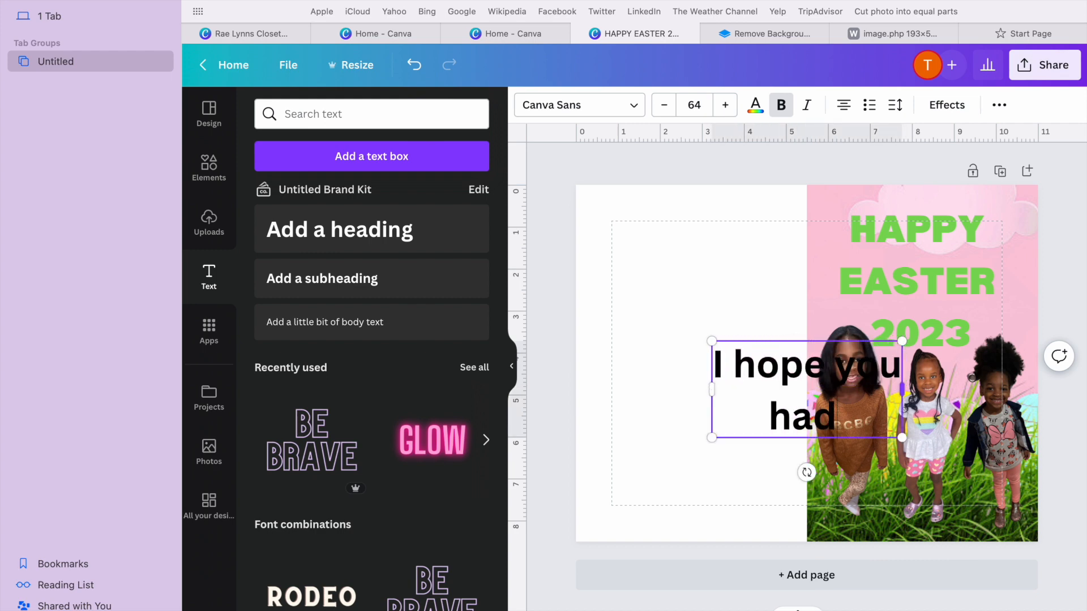
{"action": "type", "text": " a great day."}
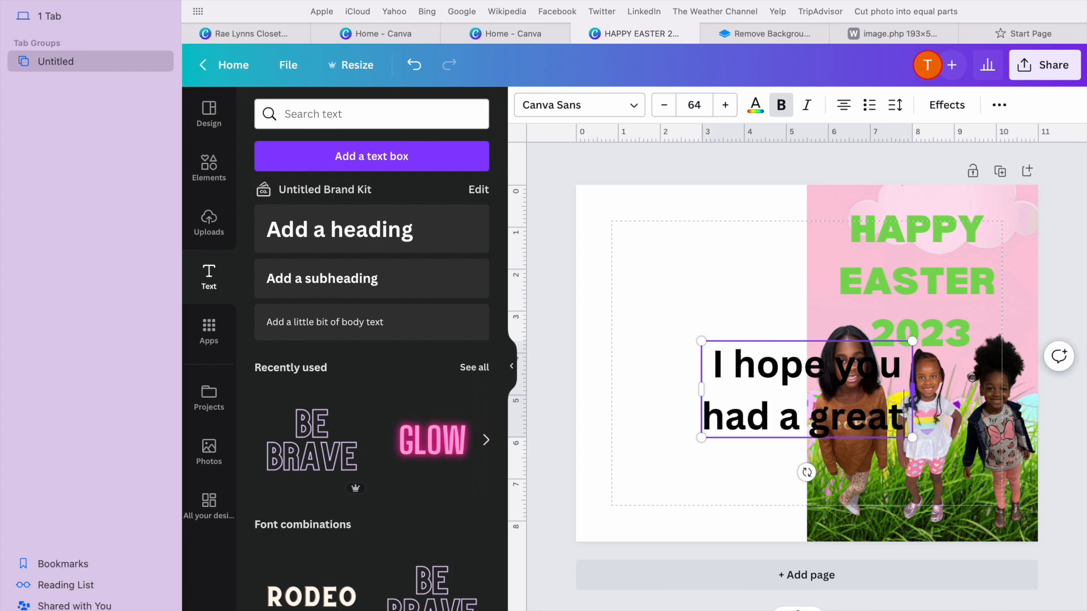
{"action": "key", "text": "Return"}
{"action": "type", "text": "I lo"}
{"action": "key", "text": "BackSpace"}
{"action": "type", "text": "ove you!"}
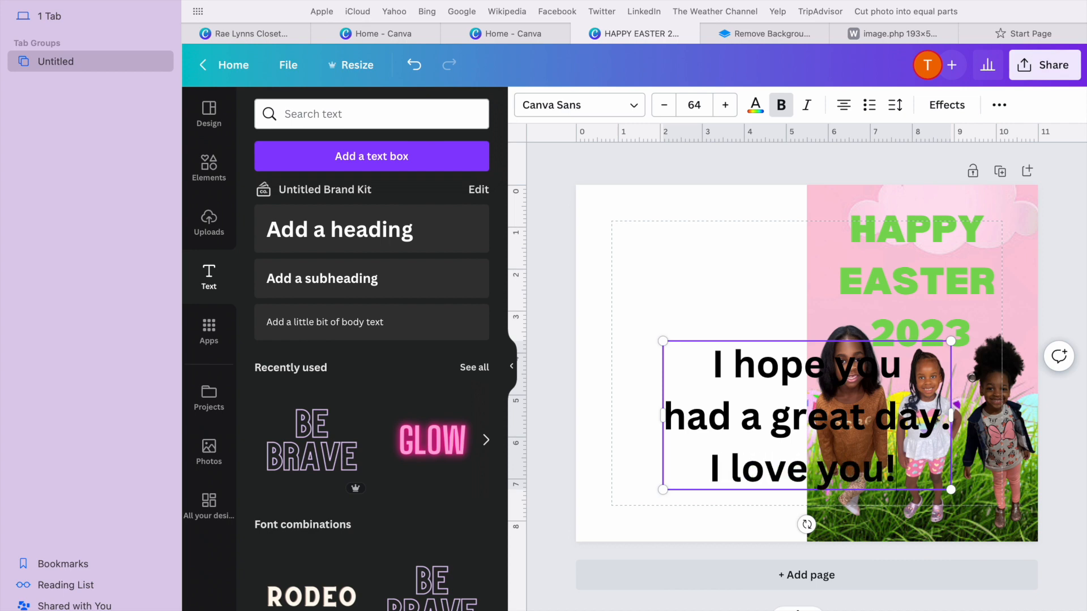
{"action": "key", "text": "Return"}
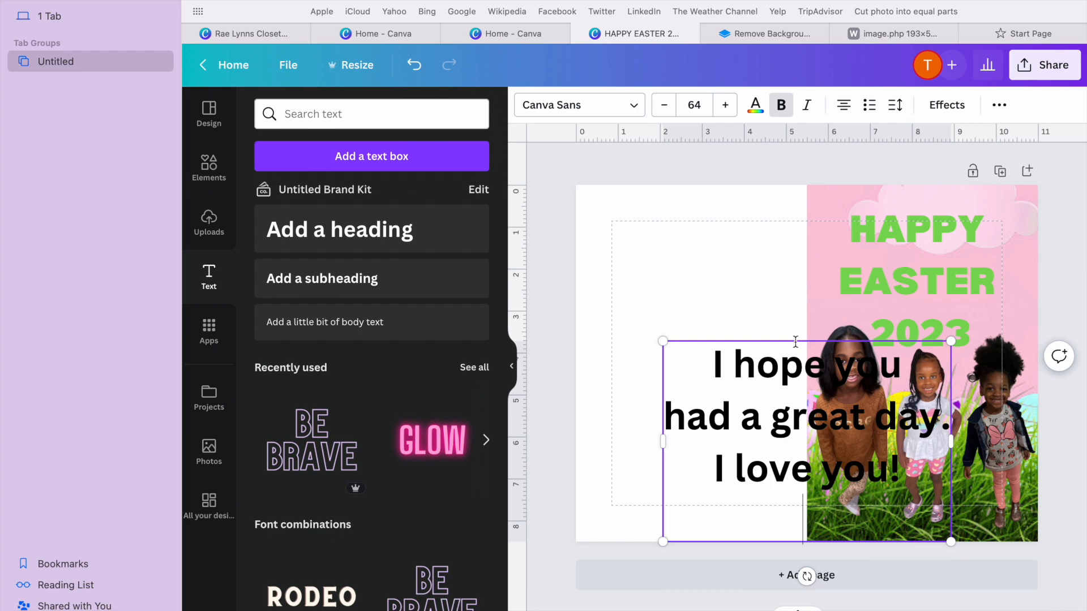
{"action": "left_click_drag", "start_coordinate": [784, 343], "coordinate": [691, 408]}
Step: Add the uploaded colorful Easter eggs photo and resize it to fill the white left half of the page
{"action": "left_click", "coordinate": [209, 167]}
{"action": "left_click", "coordinate": [209, 222]}
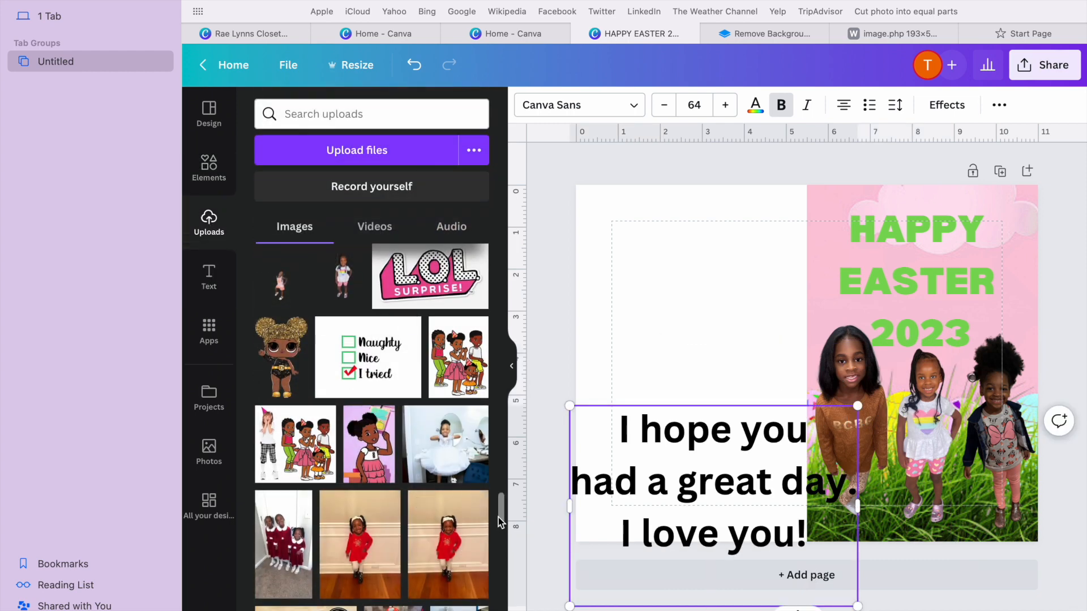
{"action": "left_click_drag", "start_coordinate": [501, 521], "coordinate": [501, 261]}
{"action": "left_click", "coordinate": [306, 515]}
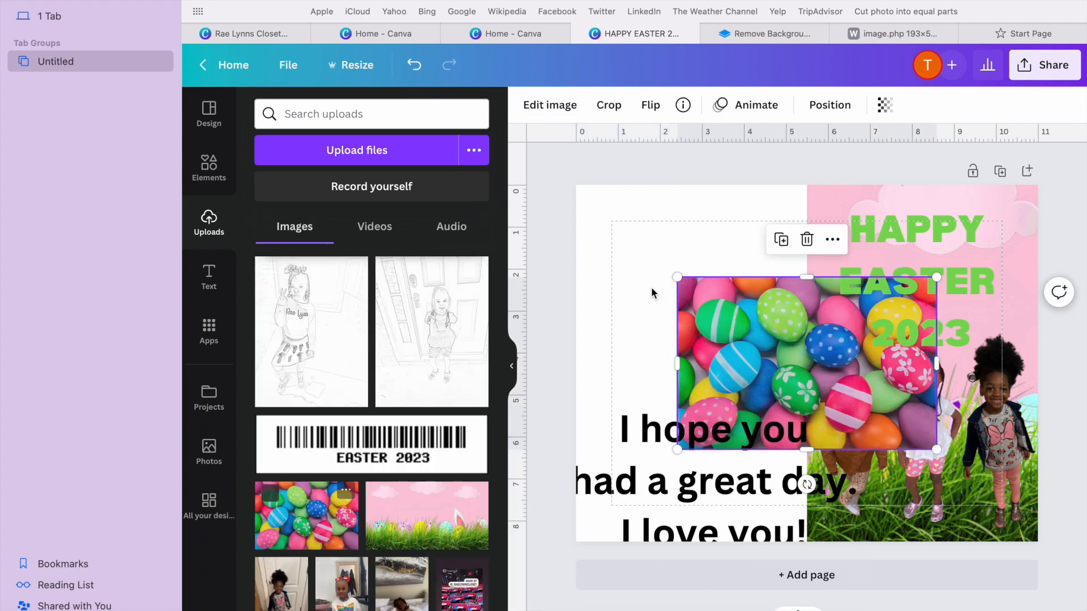
{"action": "left_click_drag", "start_coordinate": [784, 325], "coordinate": [681, 229]}
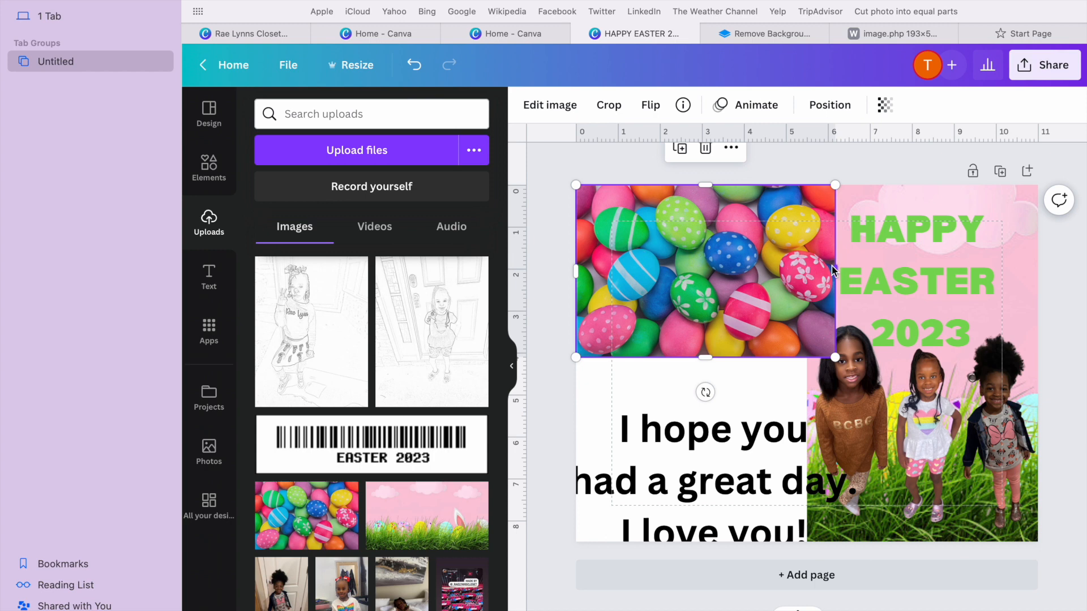
{"action": "left_click_drag", "start_coordinate": [831, 266], "coordinate": [807, 271]}
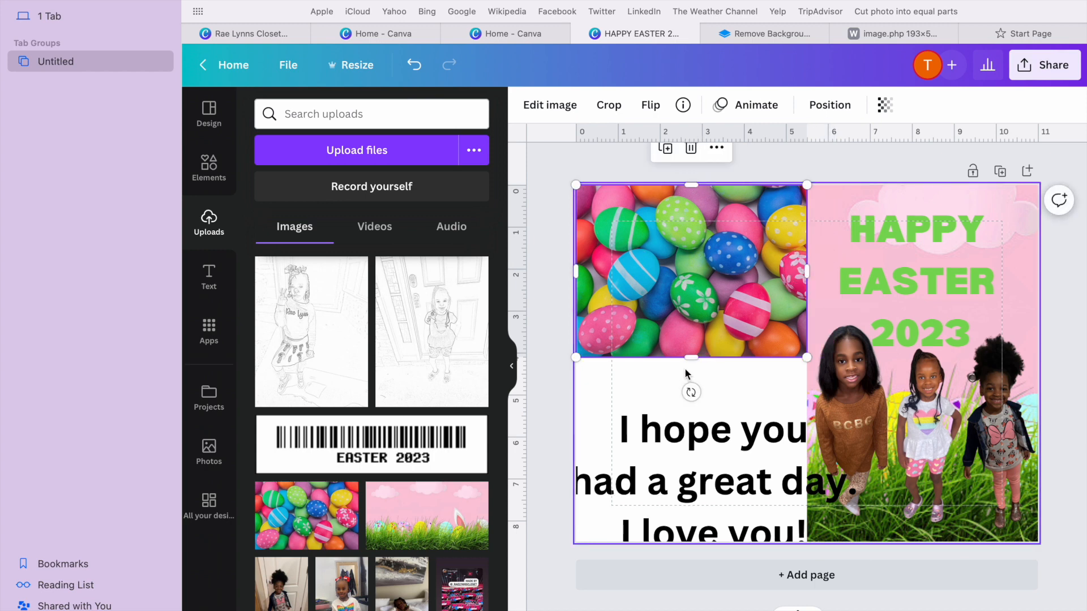
{"action": "left_click_drag", "start_coordinate": [691, 357], "coordinate": [691, 541]}
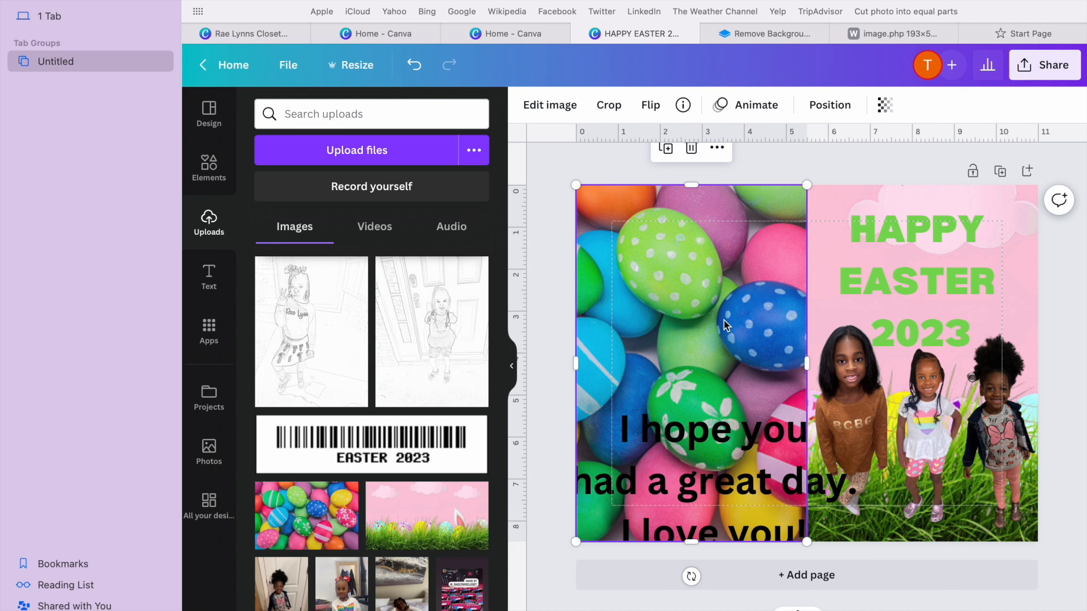
Step: Lower the opacity of the Easter eggs photo so it looks faded
{"action": "left_click", "coordinate": [882, 105]}
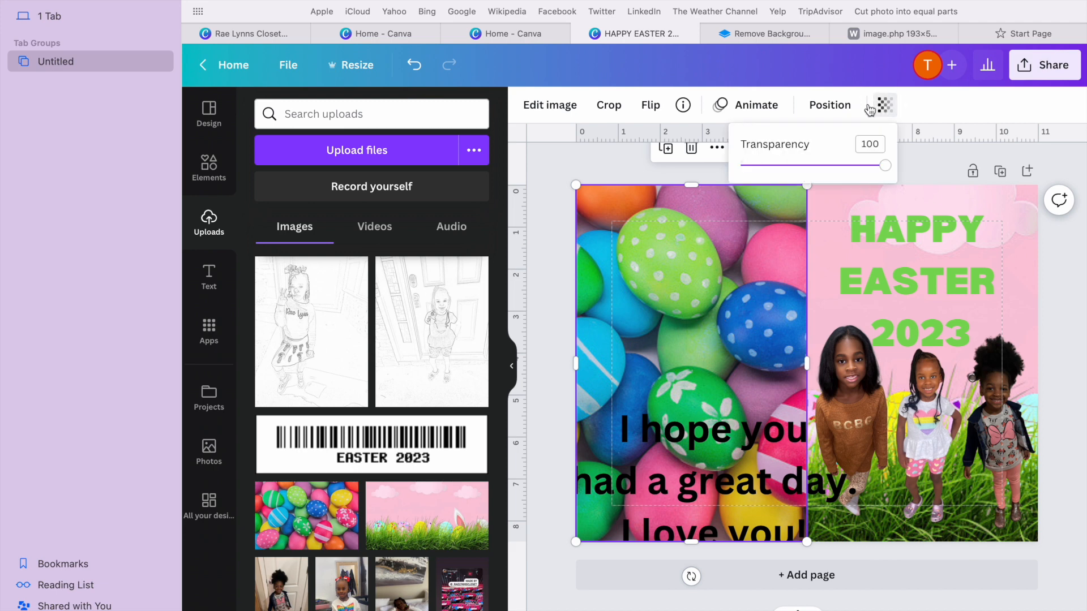
{"action": "left_click", "coordinate": [885, 167]}
{"action": "left_click_drag", "start_coordinate": [885, 169], "coordinate": [833, 176]}
Step: Move the message text up to the middle of the eggs photo and reduce its font size to 44
{"action": "left_click_drag", "start_coordinate": [714, 442], "coordinate": [703, 334]}
{"action": "left_click", "coordinate": [664, 105]}
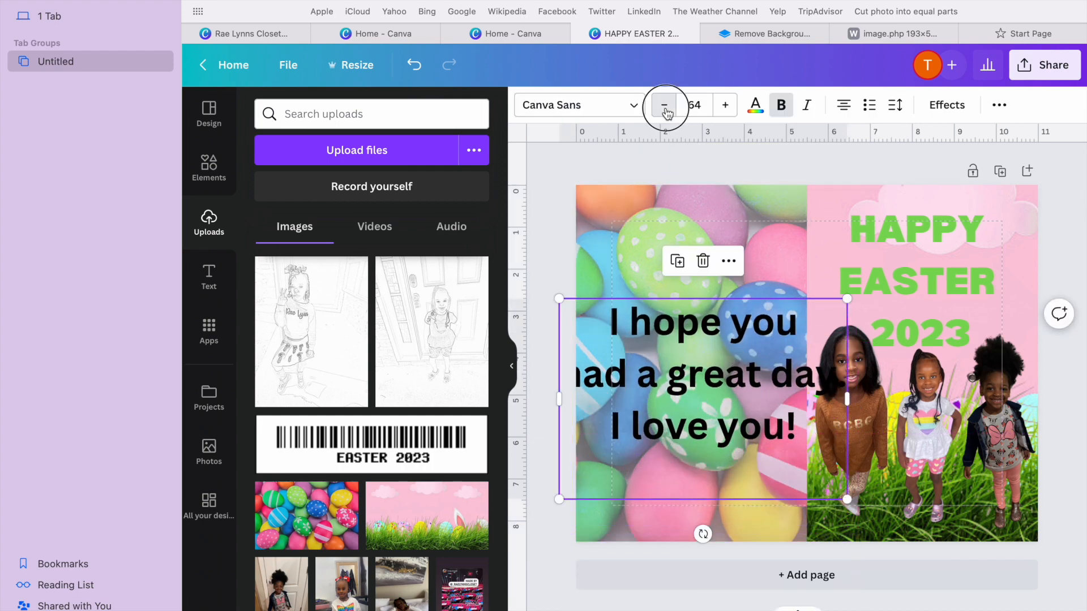
{"action": "left_click", "coordinate": [664, 106]}
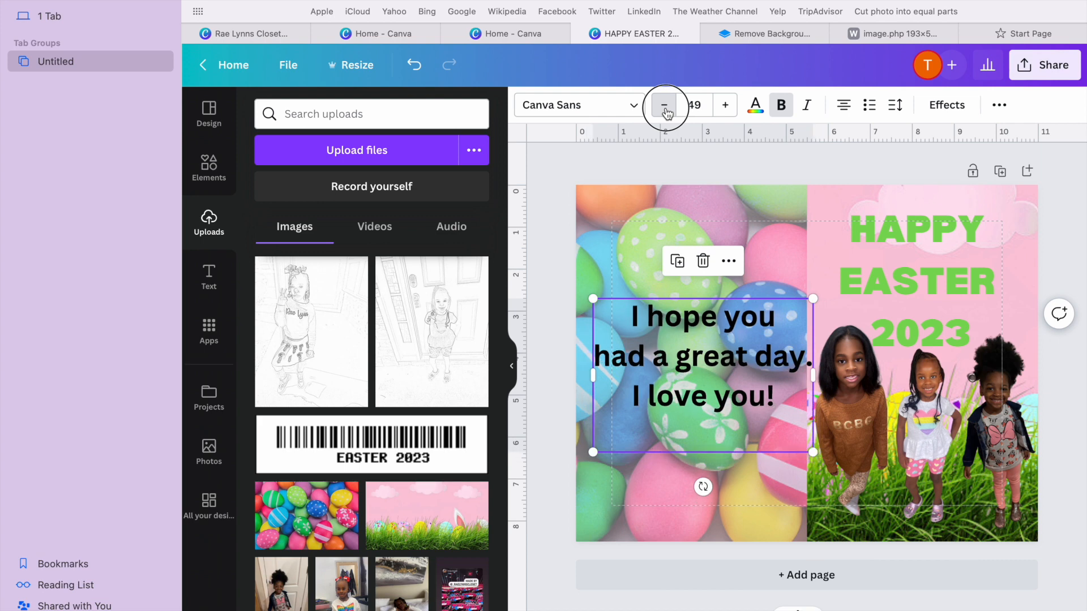
Step: Color the message text bright pink and move it up near the top of the eggs photo
{"action": "left_click", "coordinate": [755, 105]}
{"action": "scroll", "coordinate": [314, 410], "scroll_direction": "down", "scroll_amount": 2}
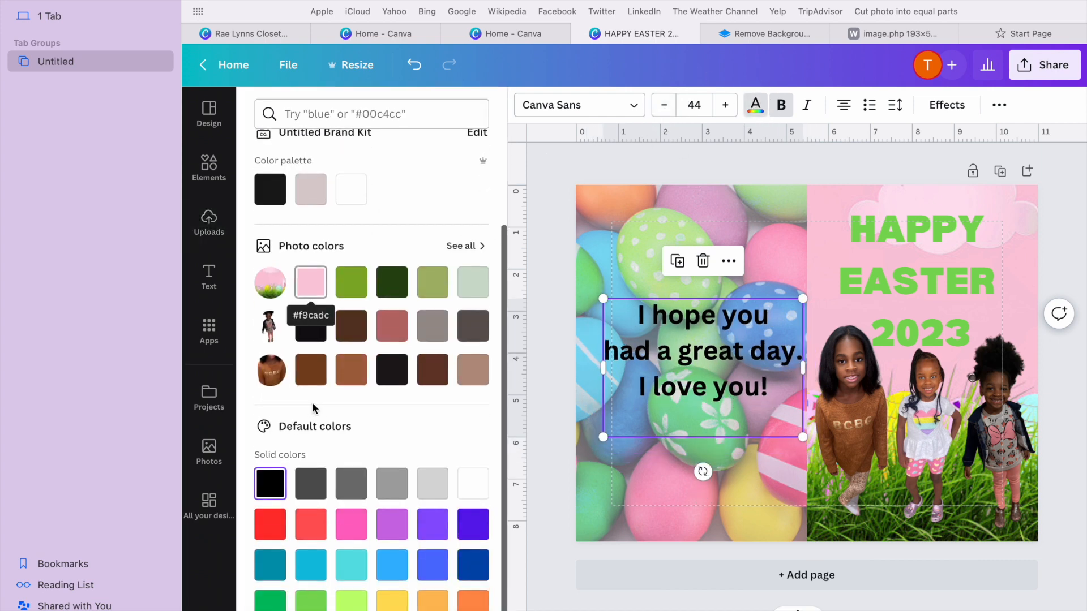
{"action": "left_click", "coordinate": [351, 525]}
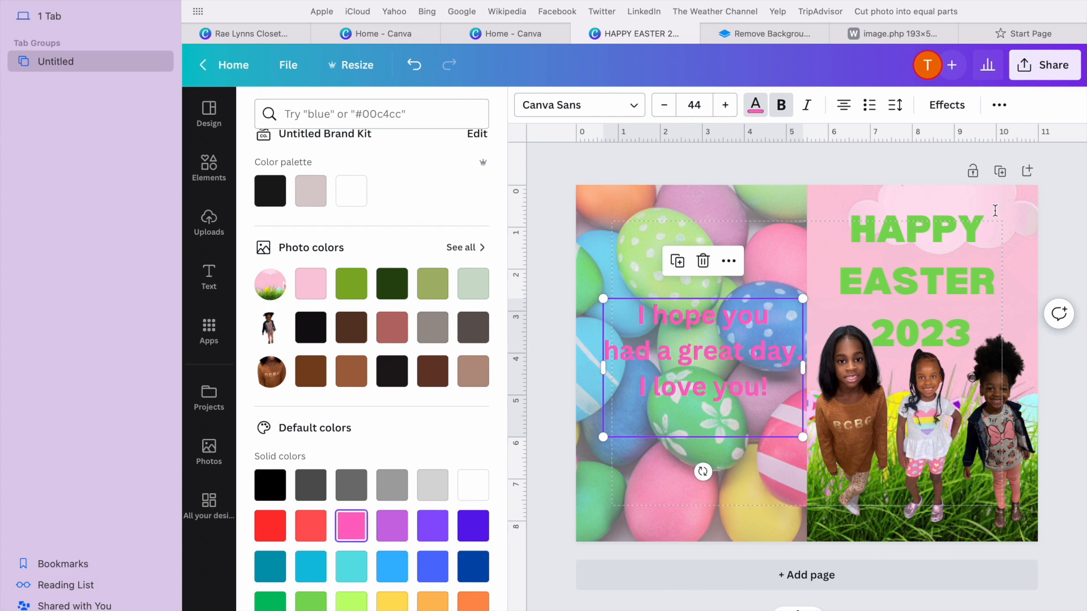
{"action": "key", "text": "Escape"}
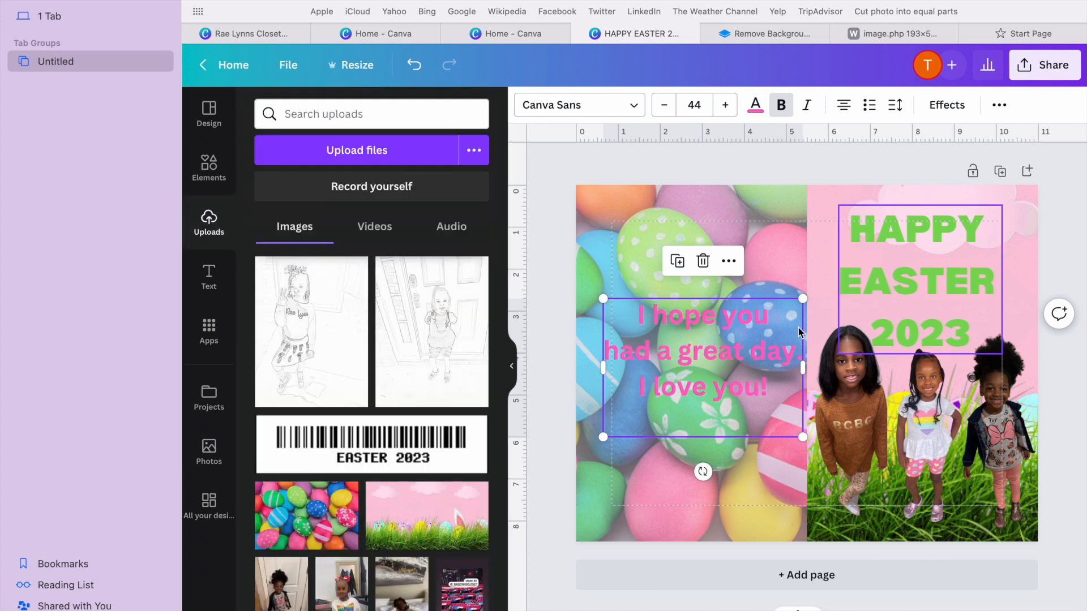
{"action": "left_click_drag", "start_coordinate": [736, 343], "coordinate": [727, 274]}
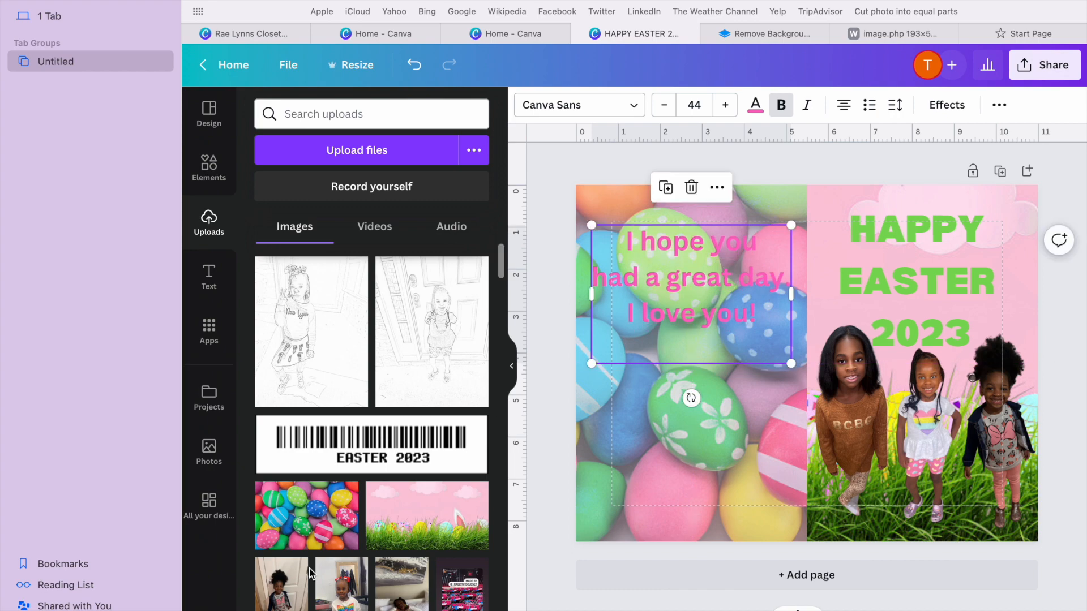
Step: Find the uploaded picture of Frozen's Anna and Elsa and add it to the page
{"action": "scroll", "coordinate": [355, 589], "scroll_direction": "down", "scroll_amount": 4}
{"action": "scroll", "coordinate": [355, 589], "scroll_direction": "down", "scroll_amount": 1}
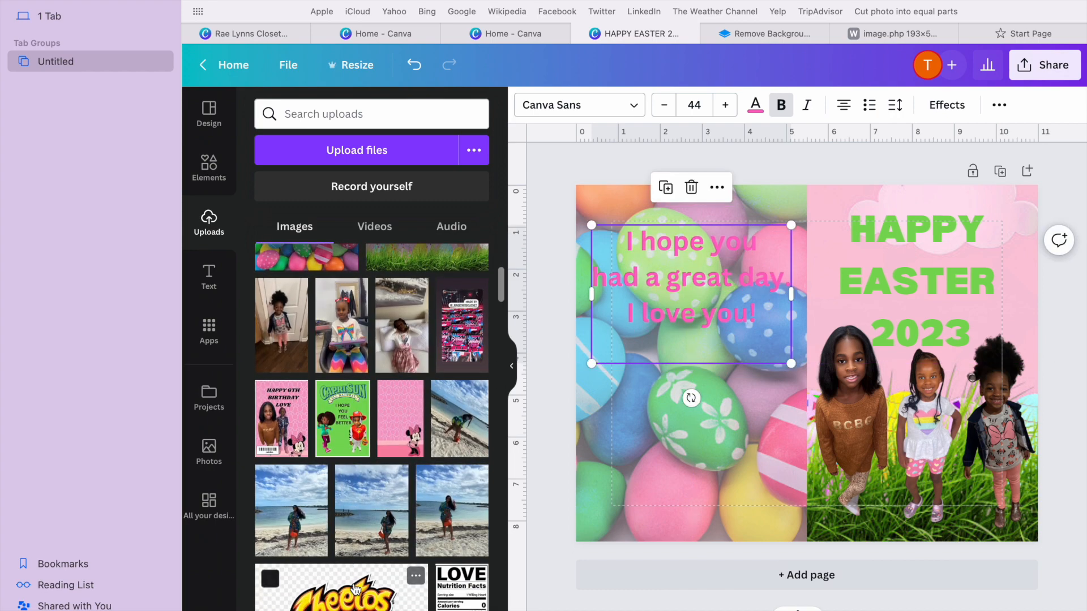
{"action": "scroll", "coordinate": [355, 589], "scroll_direction": "down", "scroll_amount": 5}
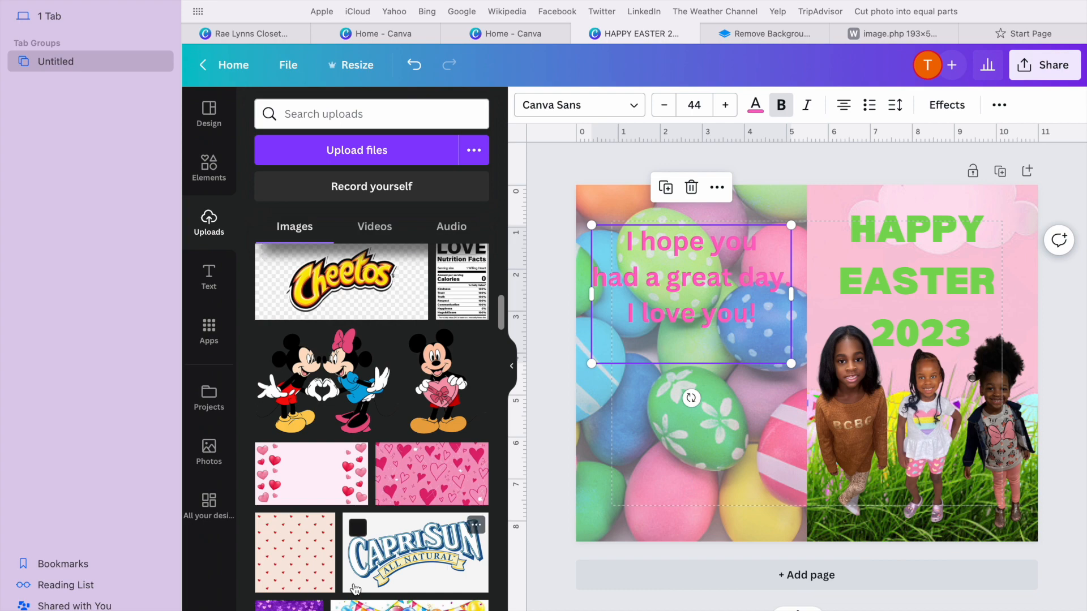
{"action": "scroll", "coordinate": [355, 589], "scroll_direction": "down", "scroll_amount": 8}
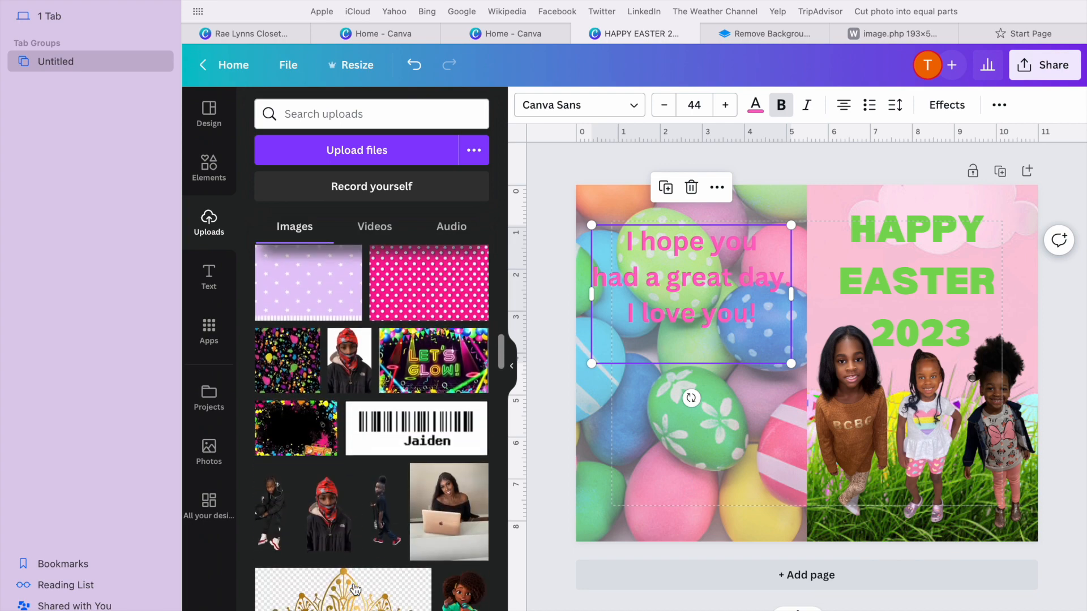
{"action": "scroll", "coordinate": [355, 589], "scroll_direction": "down", "scroll_amount": 10}
{"action": "scroll", "coordinate": [355, 589], "scroll_direction": "down", "scroll_amount": 3}
{"action": "scroll", "coordinate": [356, 589], "scroll_direction": "up", "scroll_amount": 3}
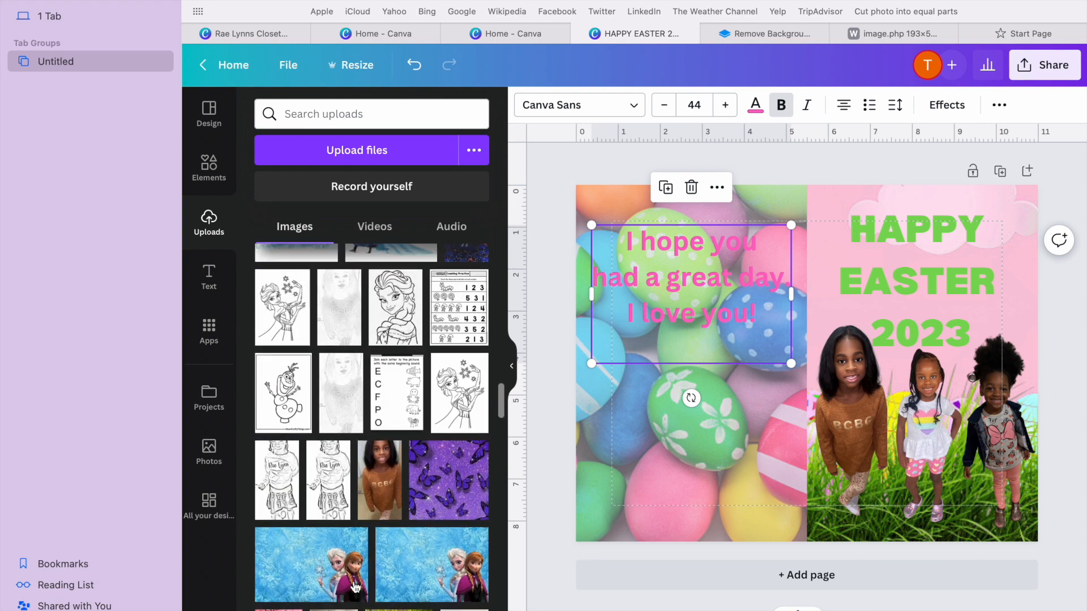
{"action": "scroll", "coordinate": [356, 587], "scroll_direction": "up", "scroll_amount": 4}
{"action": "scroll", "coordinate": [355, 589], "scroll_direction": "down", "scroll_amount": 1}
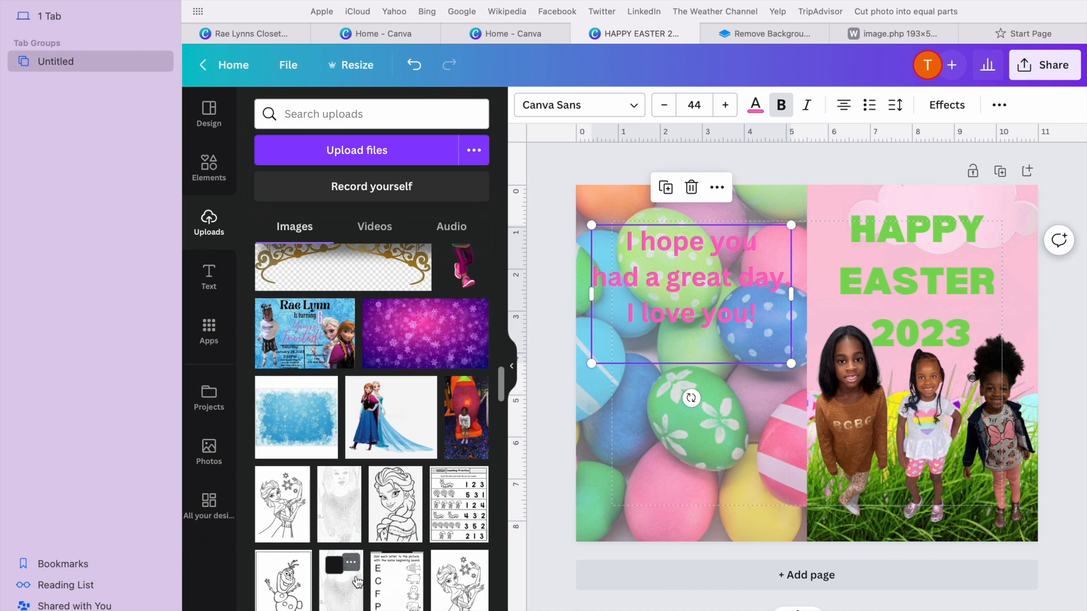
{"action": "left_click", "coordinate": [412, 439]}
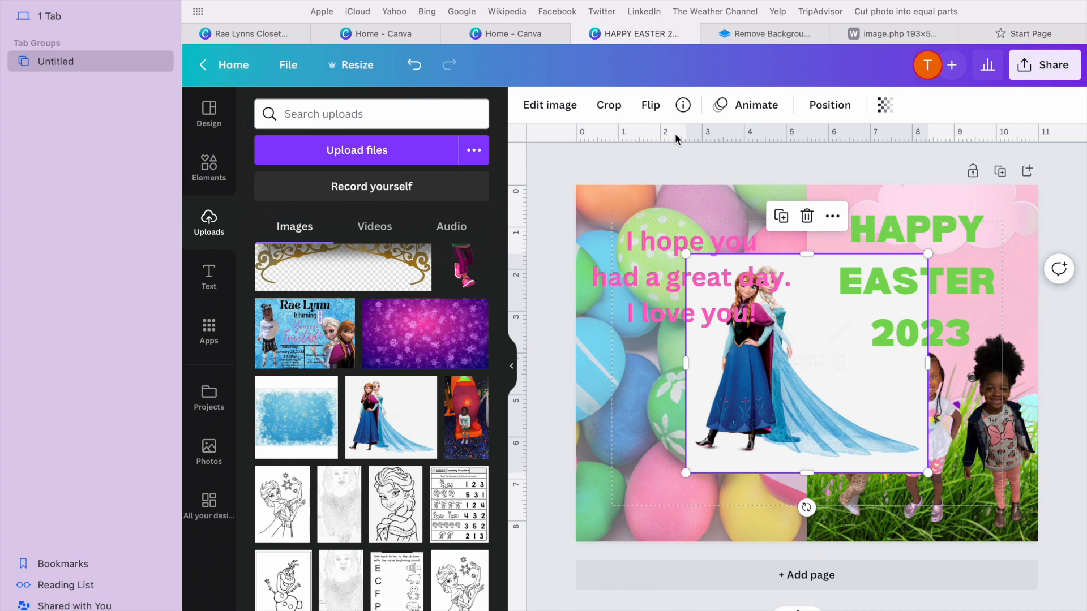
Step: Remove the Anna and Elsa picture's background and place the cutout below the pink message on the eggs photo
{"action": "left_click", "coordinate": [549, 106]}
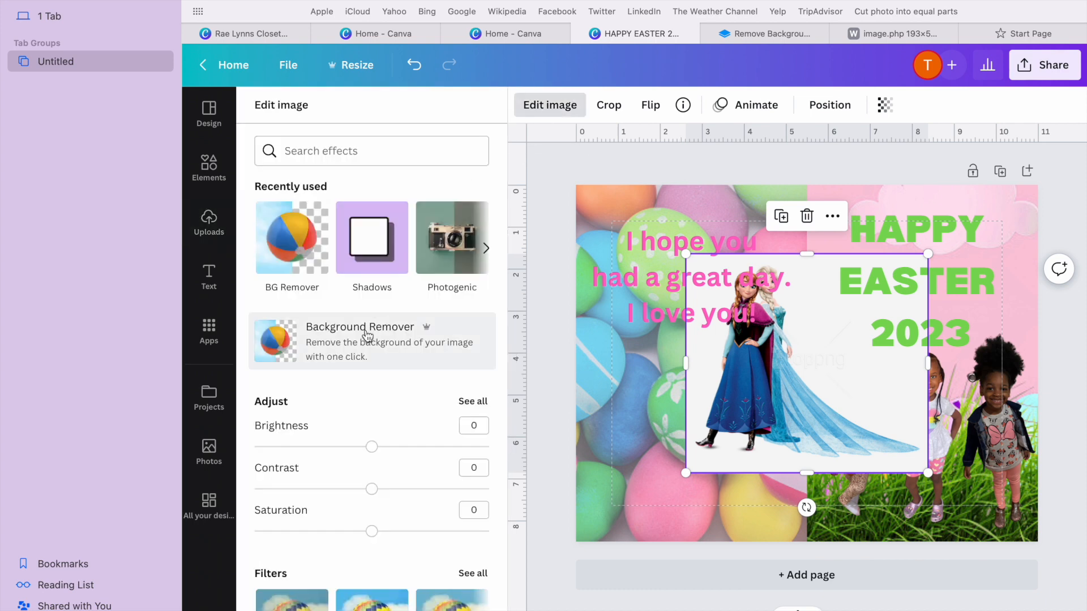
{"action": "left_click", "coordinate": [308, 247]}
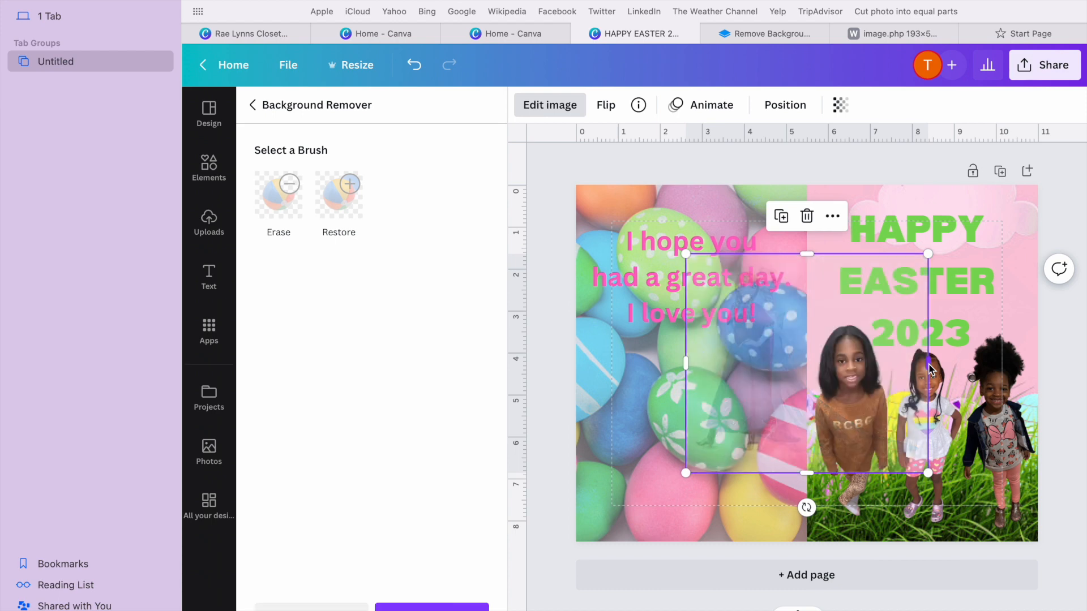
{"action": "left_click_drag", "start_coordinate": [926, 366], "coordinate": [696, 449]}
{"action": "left_click", "coordinate": [562, 108]}
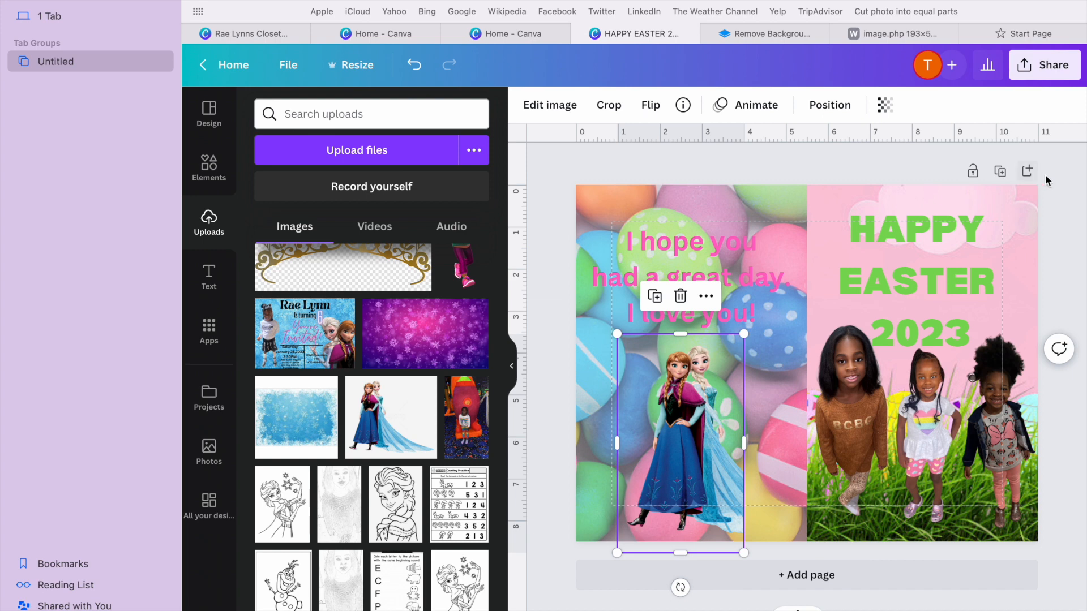
Step: Add a second page and insert the uploaded line sketch of the girl making a peace sign
{"action": "left_click", "coordinate": [1027, 171]}
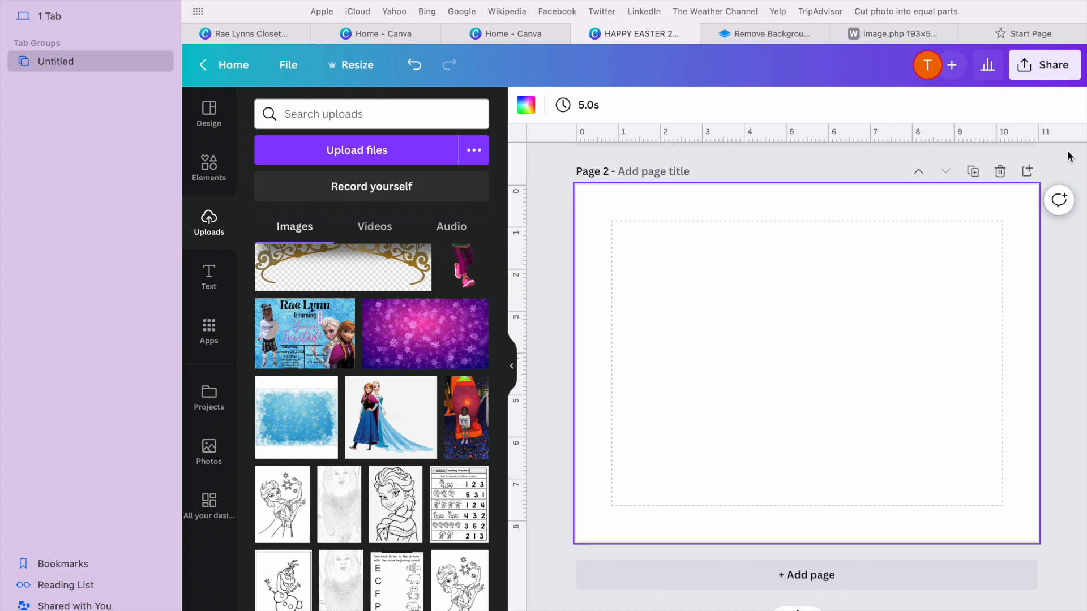
{"action": "scroll", "coordinate": [323, 312], "scroll_direction": "down", "scroll_amount": 10}
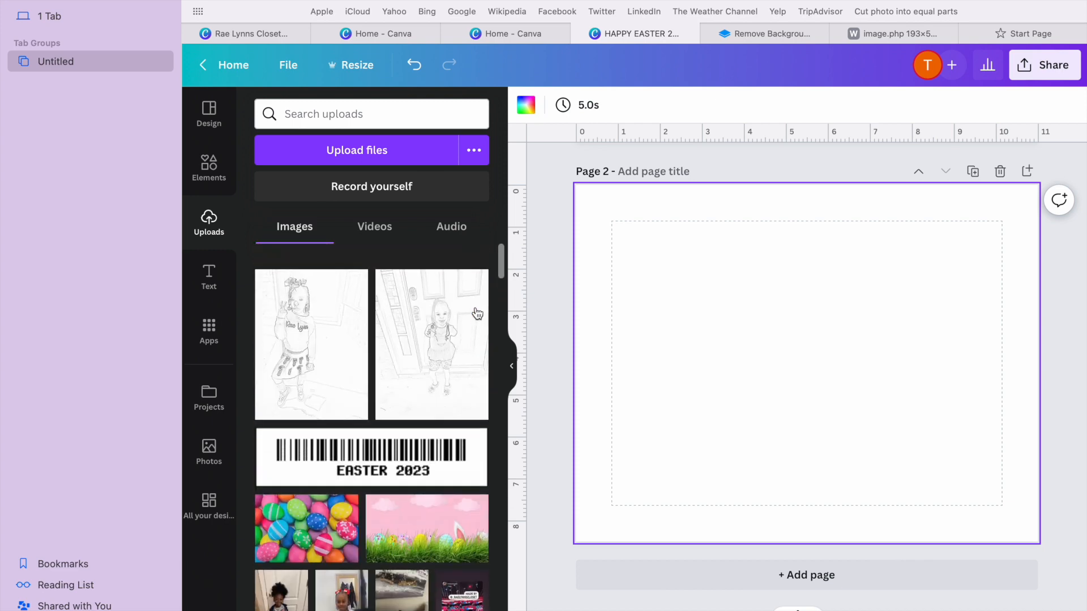
{"action": "left_click", "coordinate": [323, 312]}
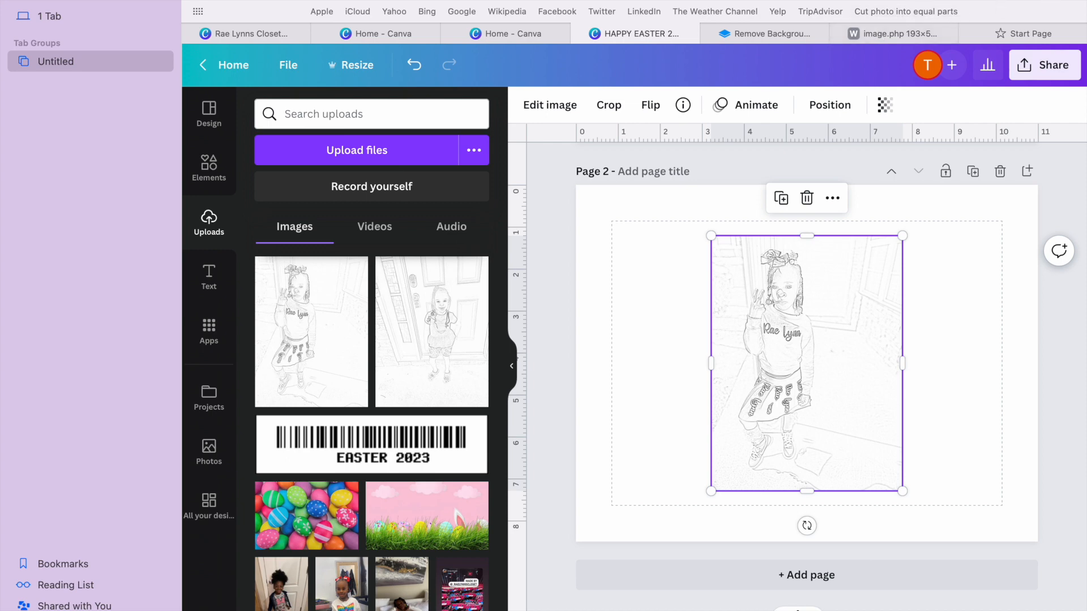
Step: Open mimi-panda.com in a new browser tab and examine its free photo-to-coloring-page converter
{"action": "key", "text": "super+t"}
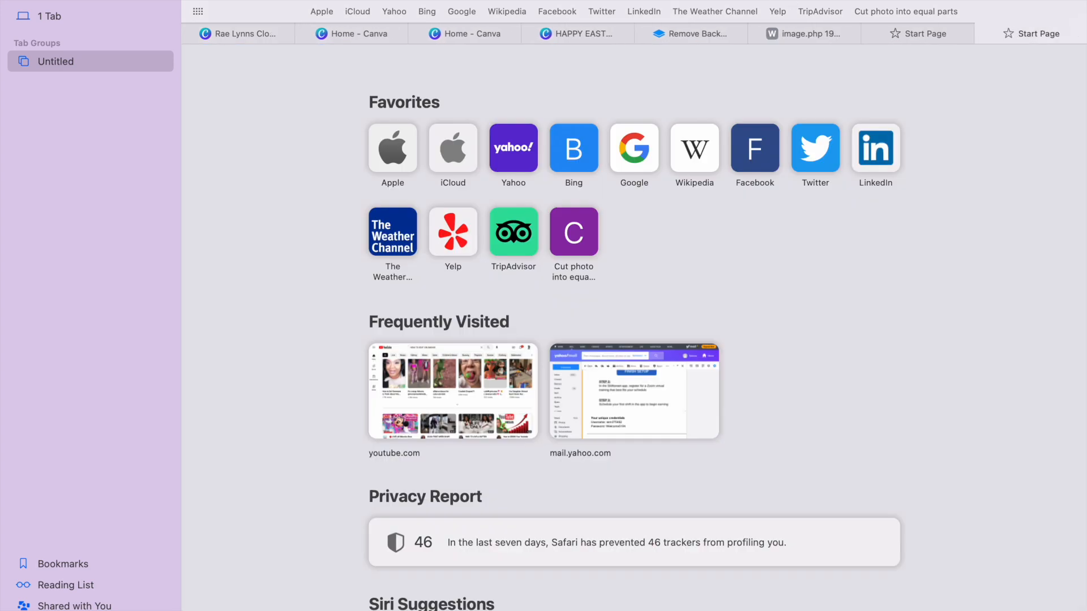
{"action": "type", "text": "mimi-panda.com"}
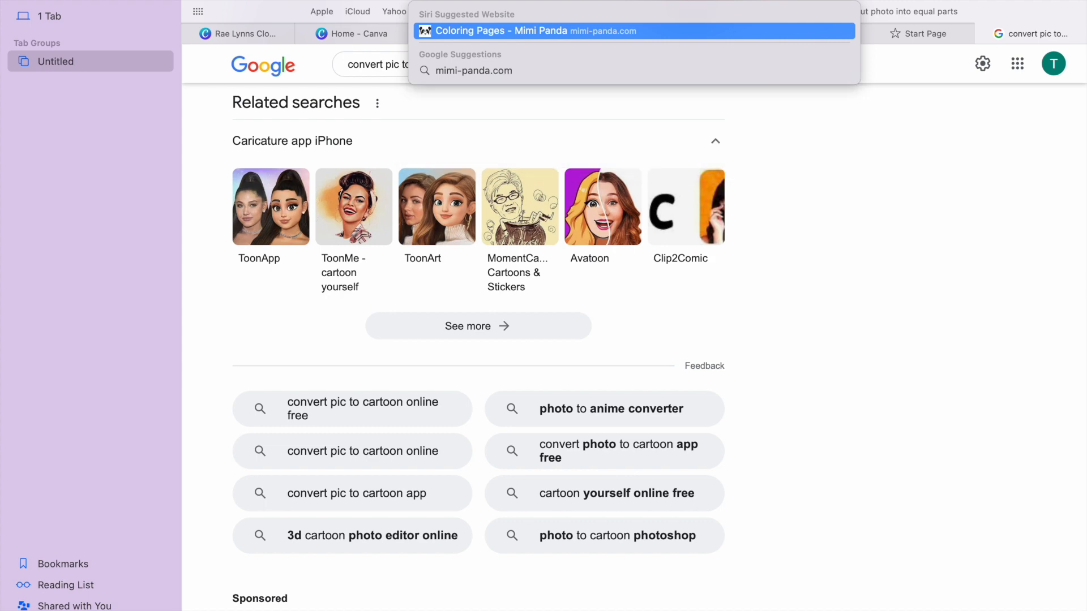
{"action": "key", "text": "Return"}
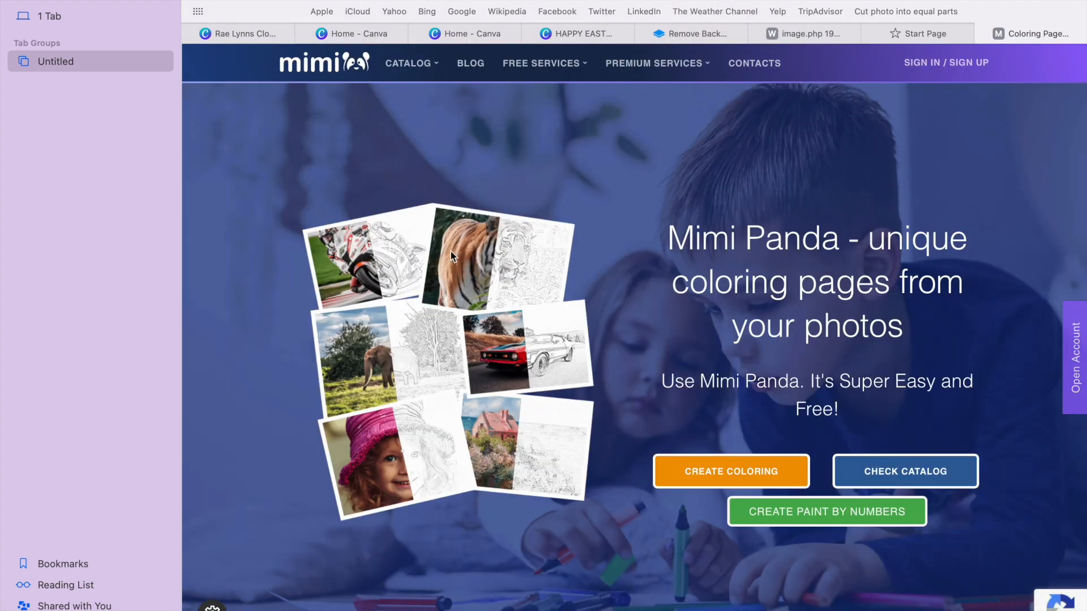
{"action": "scroll", "coordinate": [545, 267], "scroll_direction": "down", "scroll_amount": 5}
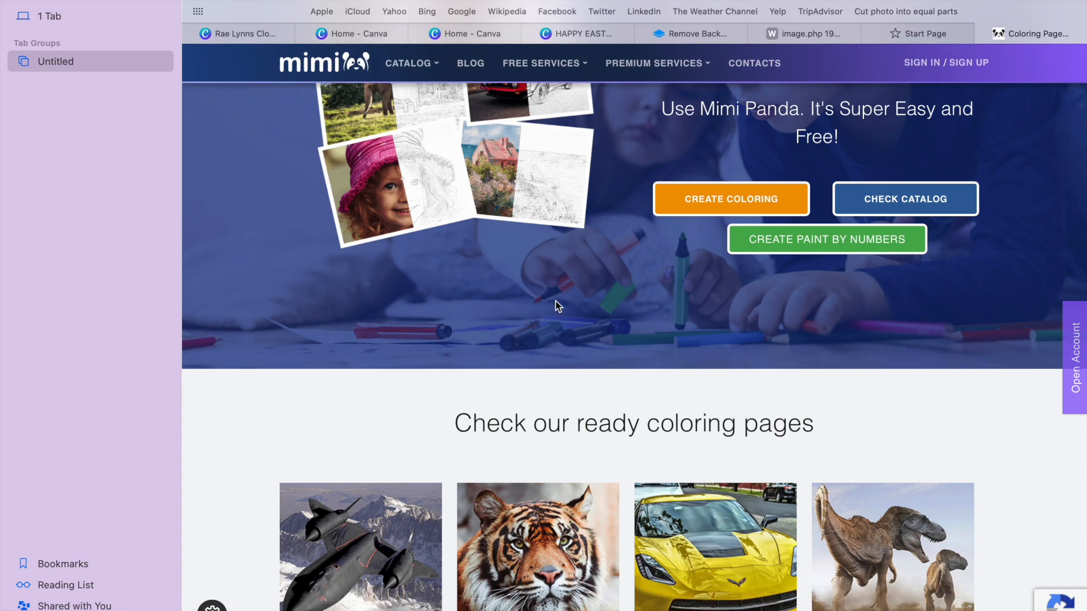
{"action": "left_click", "coordinate": [723, 210]}
{"action": "scroll", "coordinate": [623, 343], "scroll_direction": "down", "scroll_amount": 2}
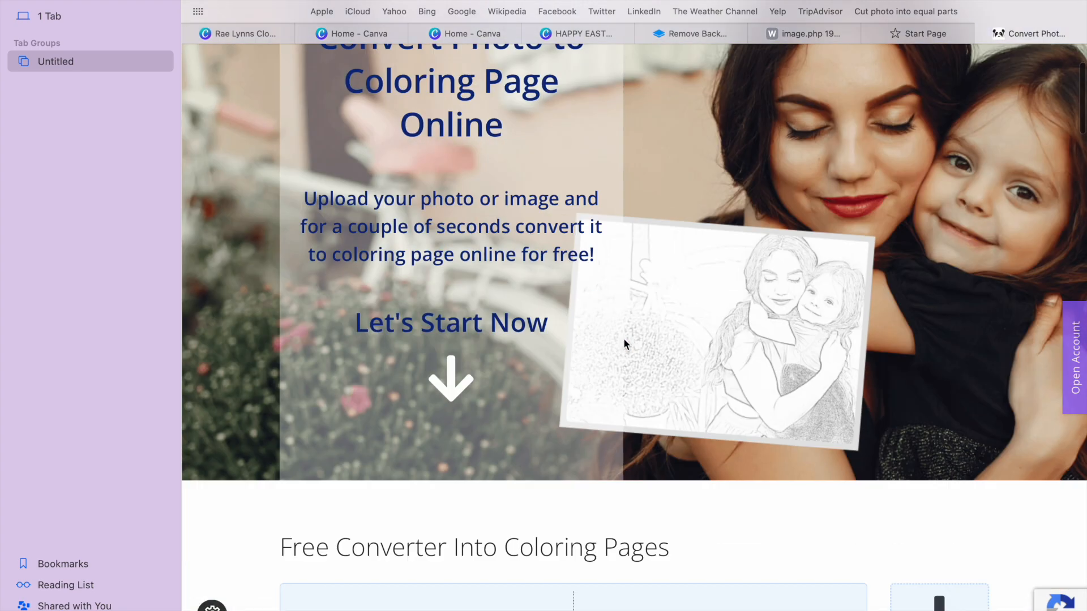
{"action": "scroll", "coordinate": [623, 338], "scroll_direction": "down", "scroll_amount": 8}
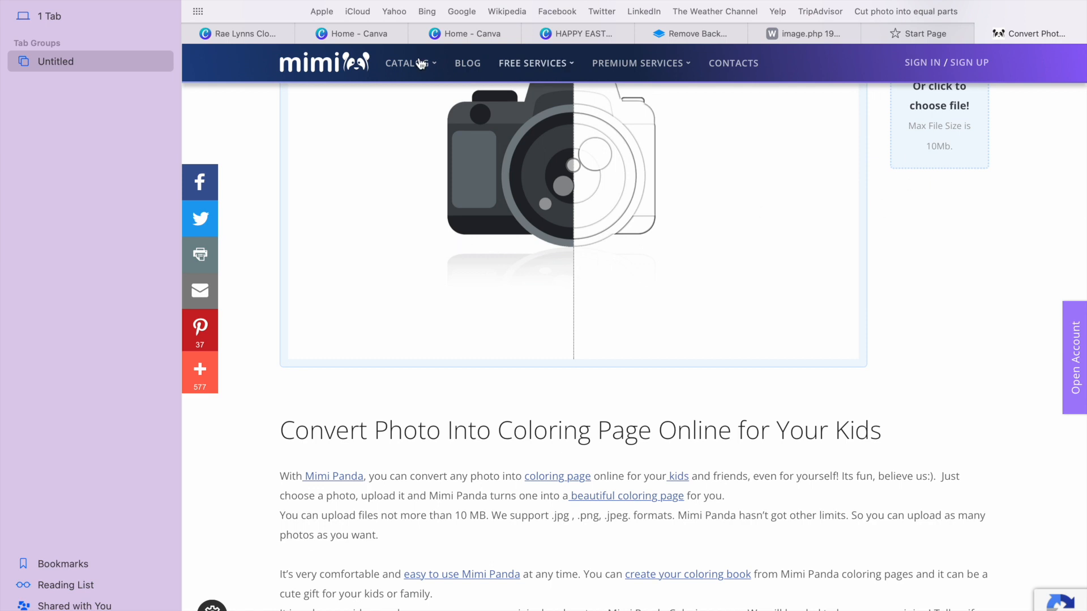
Step: Return to the Canva design and enlarge the girl's sketch to cover most of the left half of page 2
{"action": "left_click", "coordinate": [459, 35]}
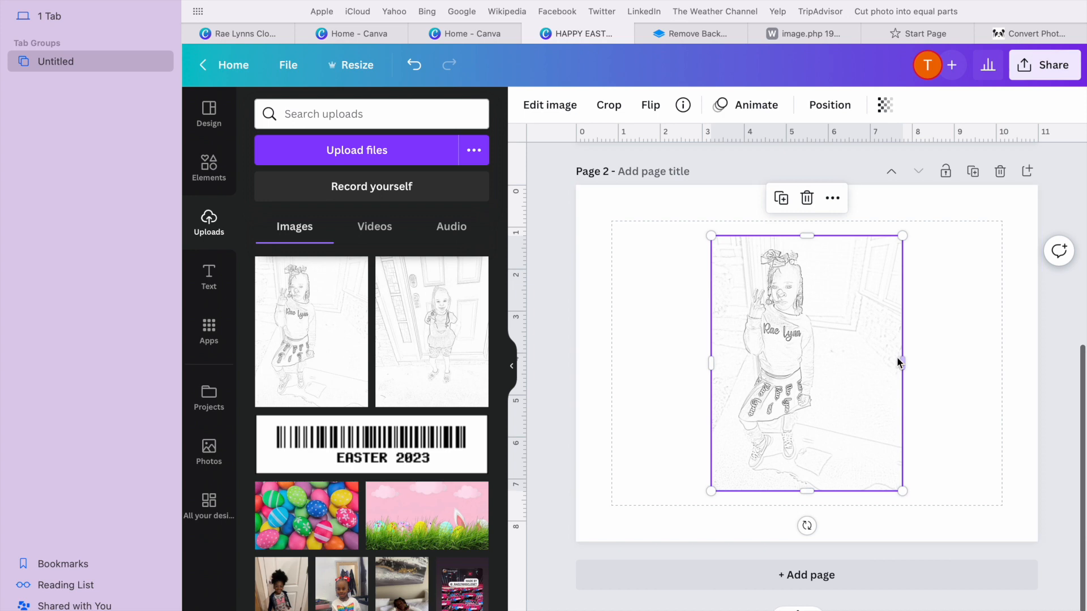
{"action": "left_click_drag", "start_coordinate": [839, 358], "coordinate": [741, 352]}
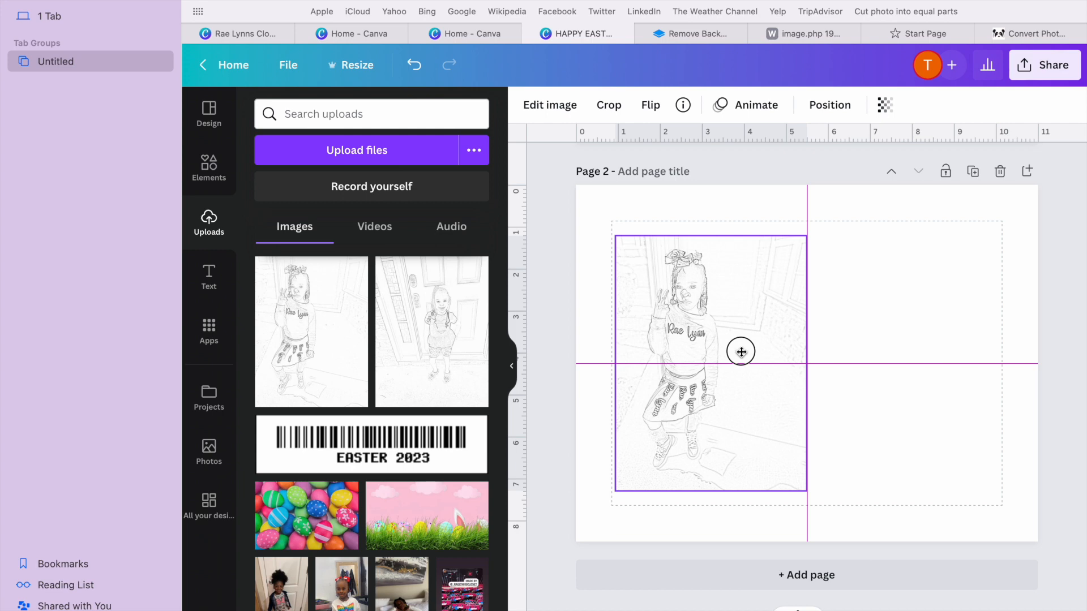
{"action": "left_click_drag", "start_coordinate": [741, 353], "coordinate": [723, 352]}
{"action": "left_click_drag", "start_coordinate": [788, 236], "coordinate": [813, 188]}
{"action": "left_click_drag", "start_coordinate": [741, 308], "coordinate": [725, 313]}
{"action": "left_click", "coordinate": [665, 521]}
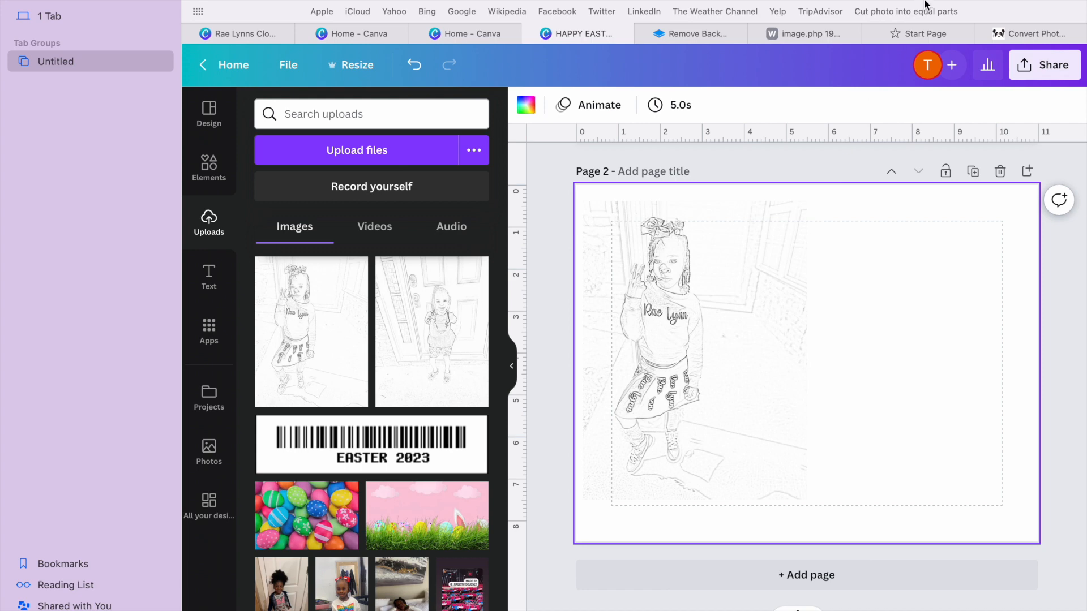
Step: Search Google Images for "easter coloring page" in a new browser tab and browse the results for a suitable drawing
{"action": "key", "text": "super+t"}
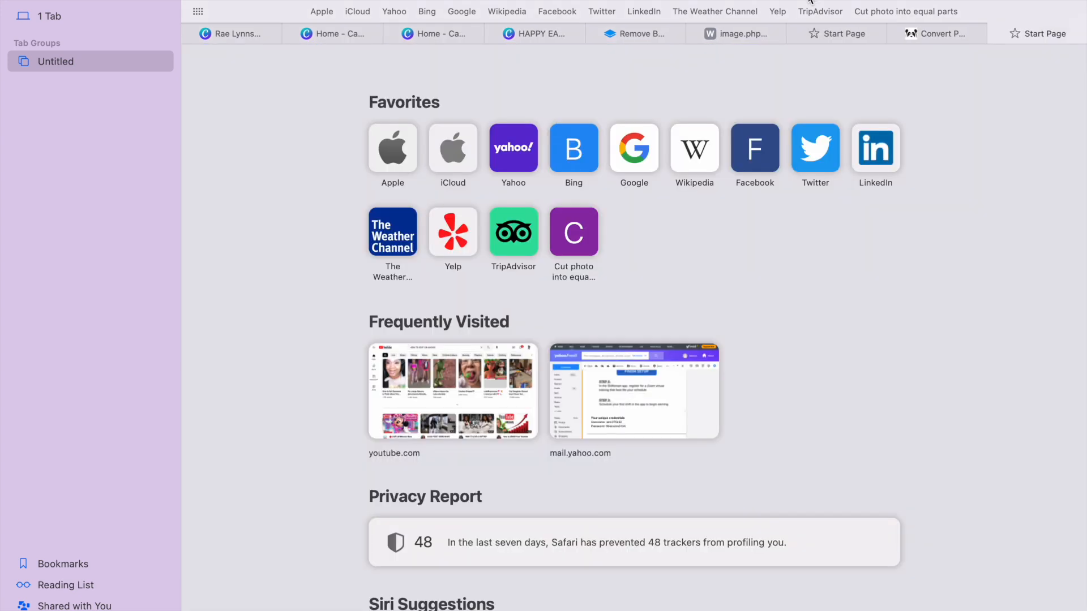
{"action": "left_click", "coordinate": [635, 148]}
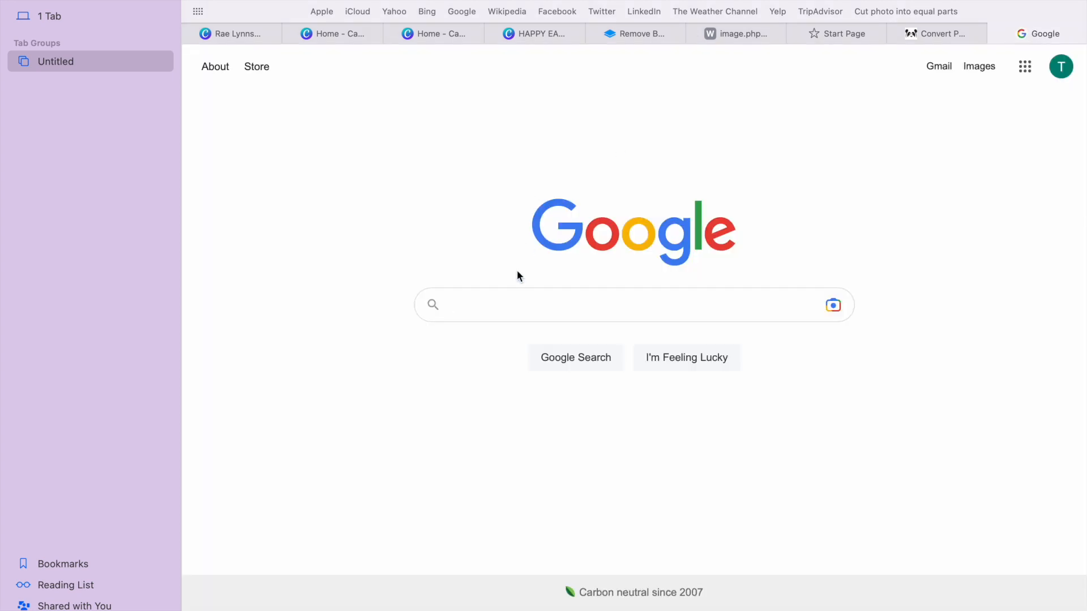
{"action": "type", "text": "easter co"}
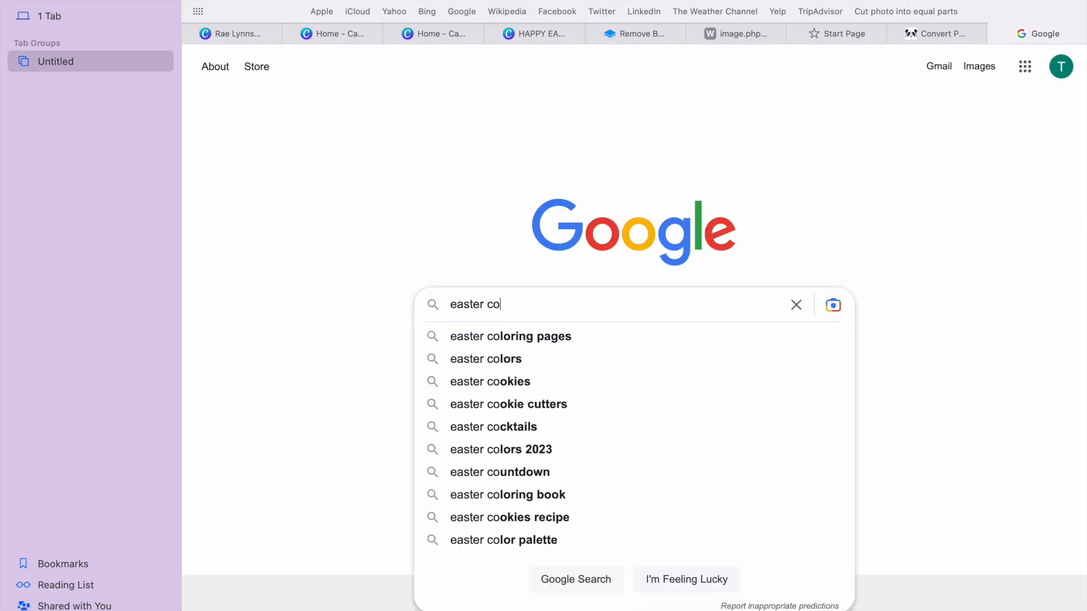
{"action": "type", "text": "loring page"}
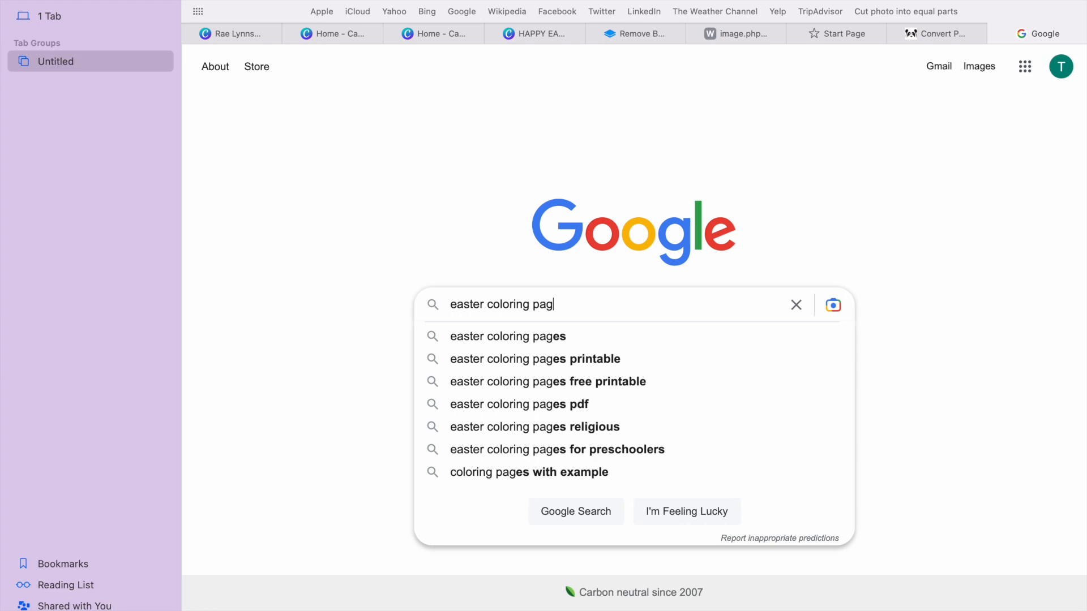
{"action": "key", "text": "Return"}
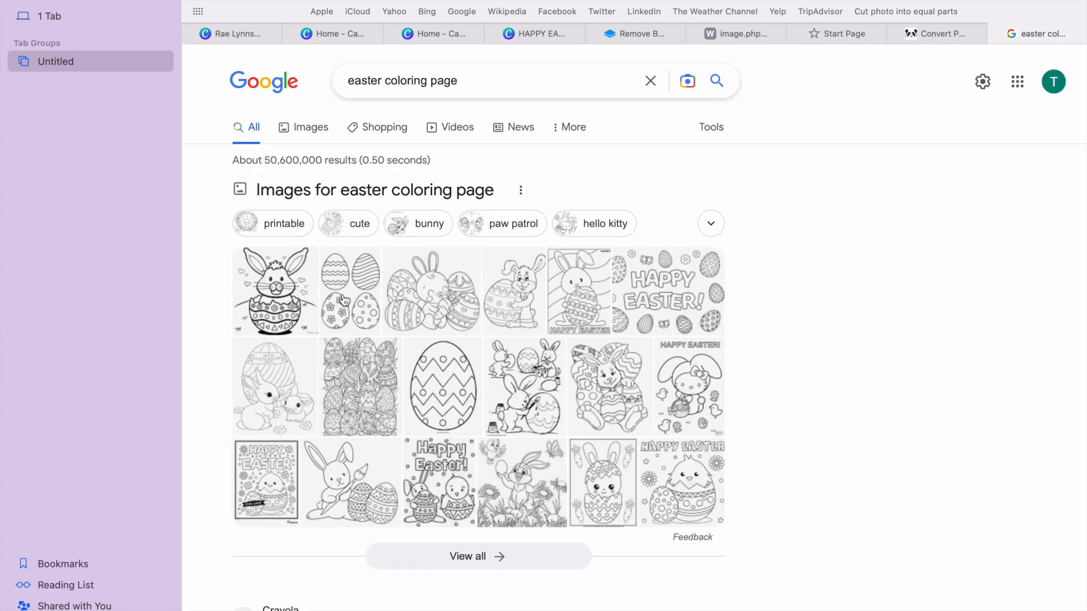
{"action": "left_click", "coordinate": [298, 127]}
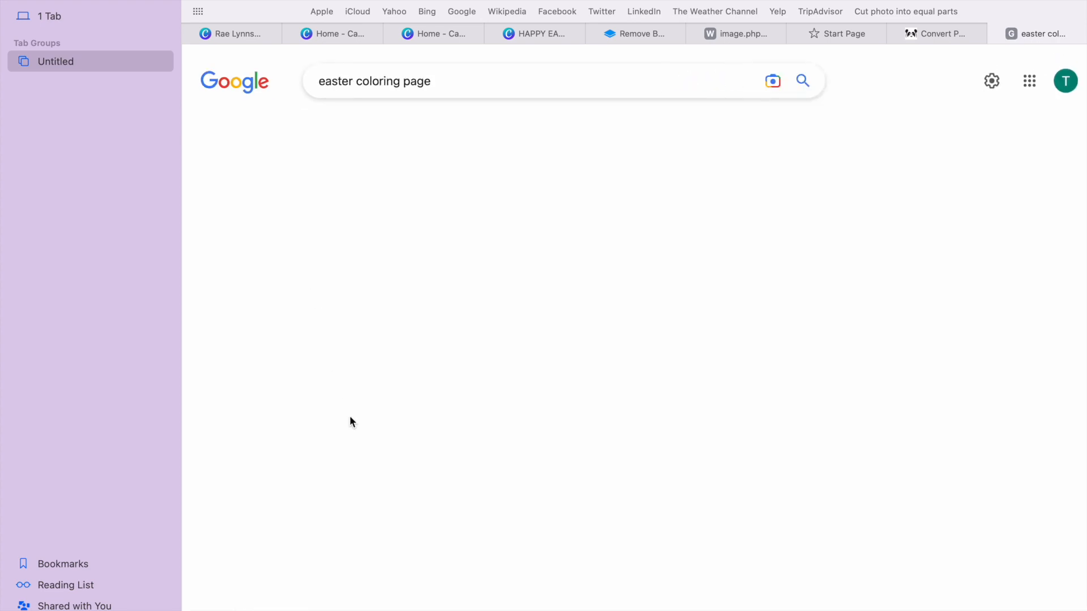
{"action": "scroll", "coordinate": [434, 448], "scroll_direction": "down", "scroll_amount": 5}
{"action": "scroll", "coordinate": [436, 449], "scroll_direction": "down", "scroll_amount": 1}
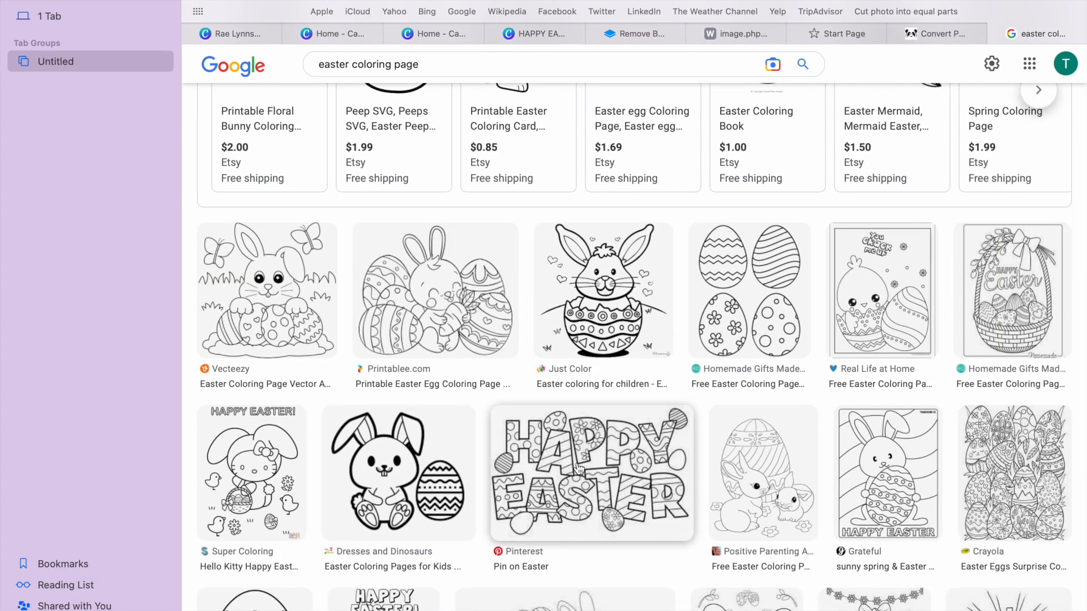
{"action": "left_click", "coordinate": [561, 448]}
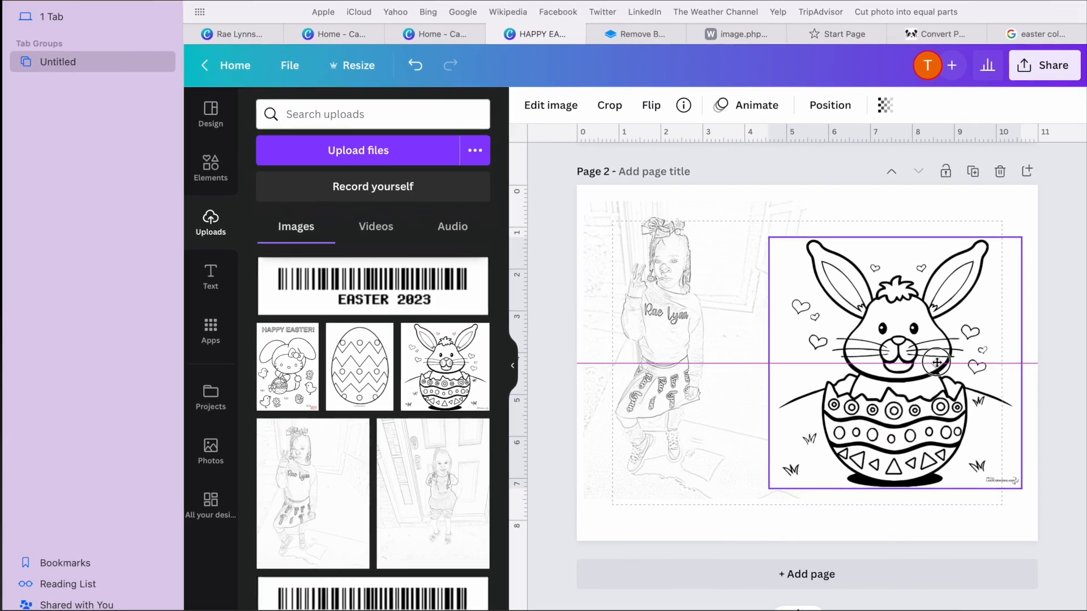
Step: Position the bunny-in-egg coloring picture on the right half of page 2 and enlarge it slightly
{"action": "left_click_drag", "start_coordinate": [935, 366], "coordinate": [948, 368]}
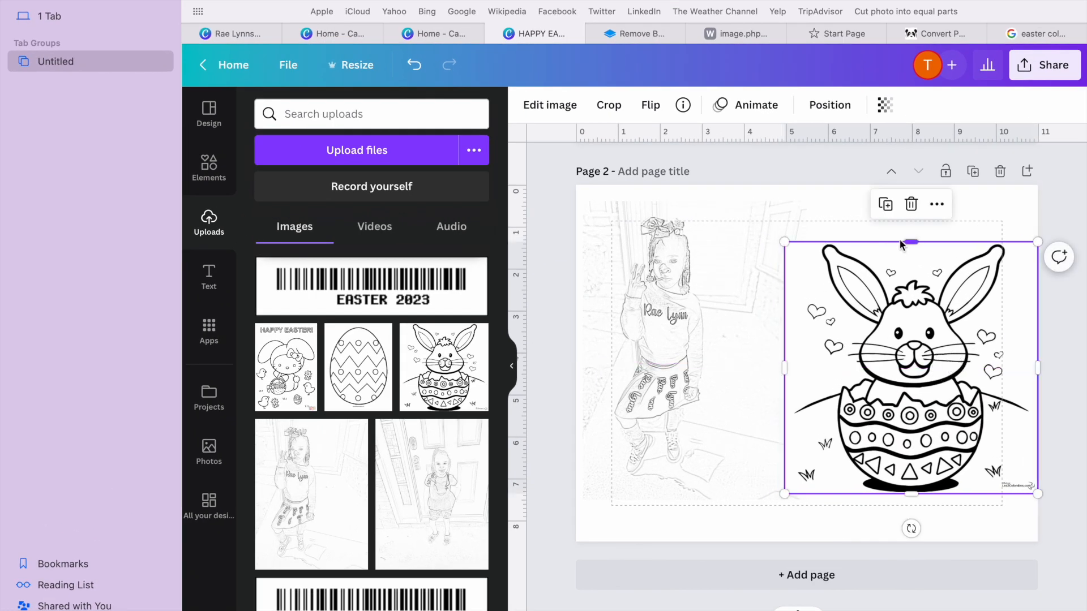
{"action": "left_click_drag", "start_coordinate": [909, 245], "coordinate": [911, 232]}
{"action": "mouse_move", "coordinate": [909, 379]}
{"action": "left_mouse_down"}
{"action": "mouse_move", "coordinate": [915, 415]}
{"action": "mouse_move", "coordinate": [909, 395]}
{"action": "left_mouse_up"}
{"action": "left_click", "coordinate": [1054, 338]}
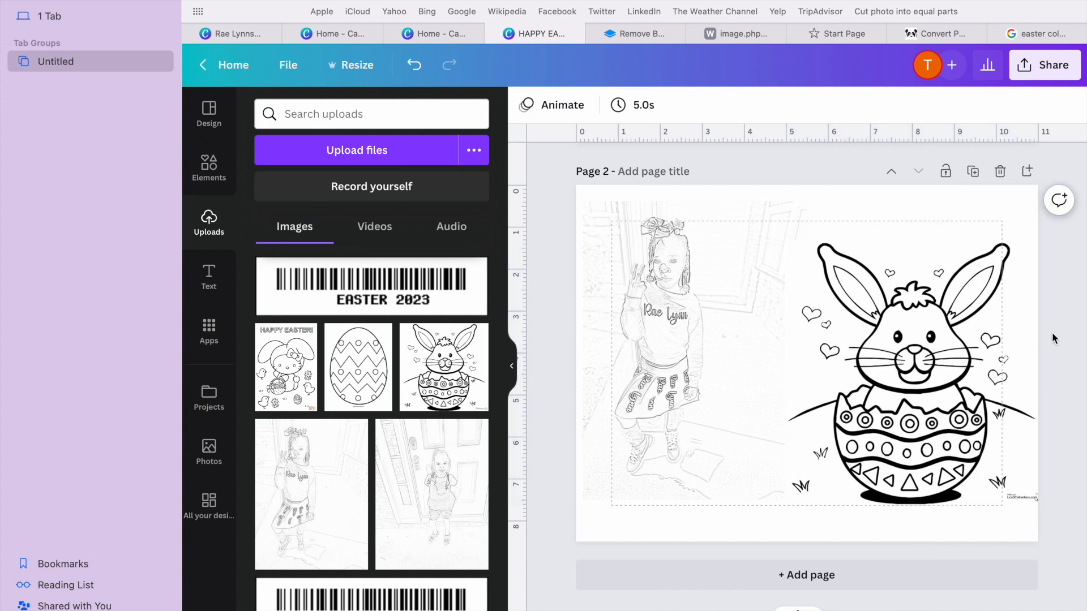
Step: Add a heading reading "EASTER 2023" and place it above the bunny on page 2
{"action": "left_click", "coordinate": [222, 286]}
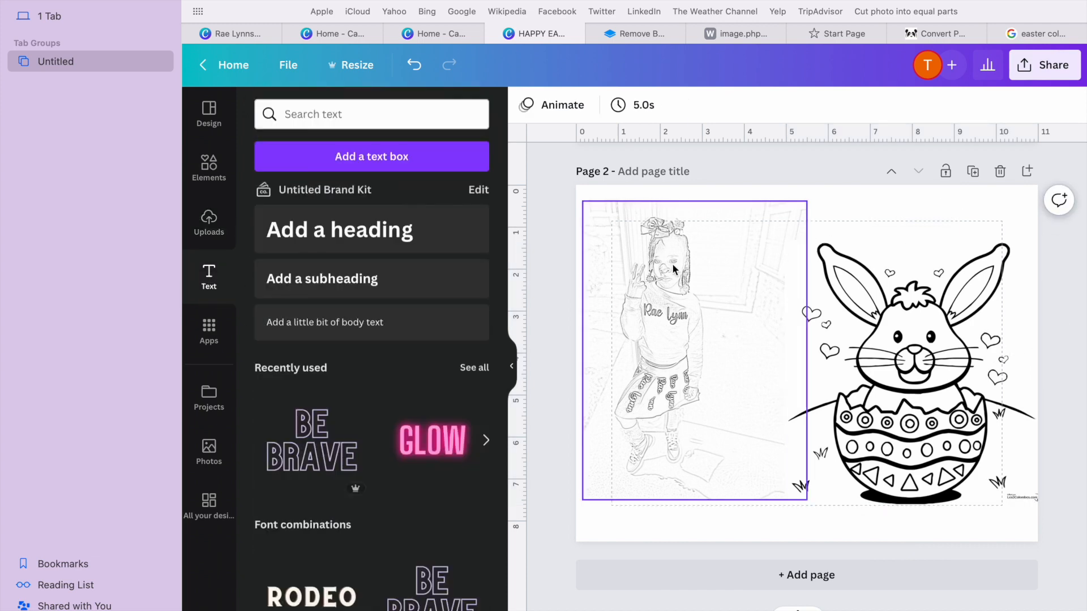
{"action": "left_click", "coordinate": [361, 231]}
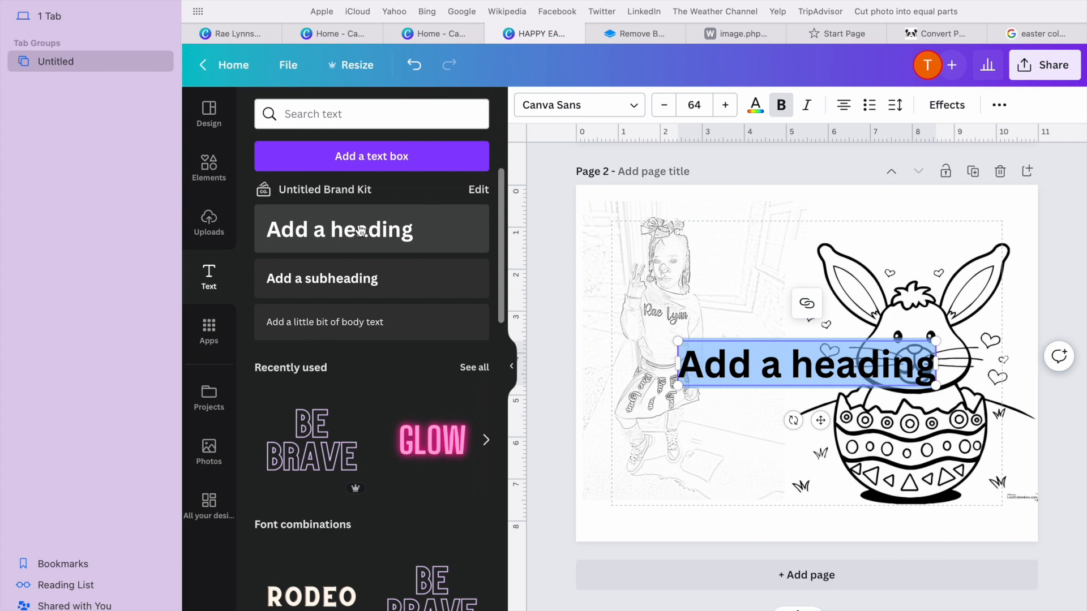
{"action": "type", "text": "EASTER 2023"}
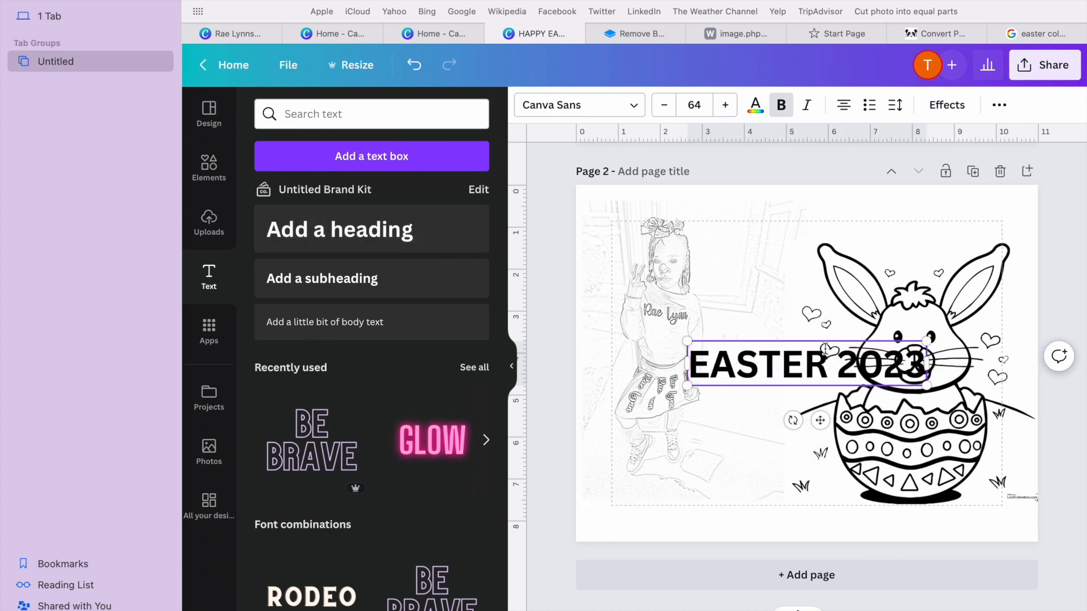
{"action": "left_click_drag", "start_coordinate": [825, 344], "coordinate": [929, 202]}
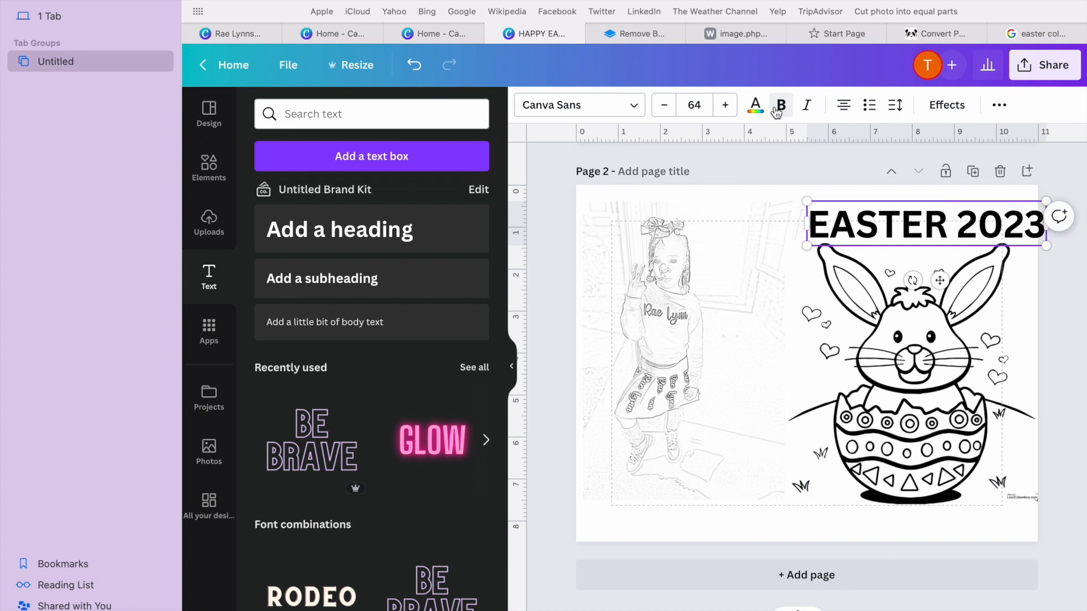
Step: Reduce the font size of the EASTER 2023 heading on page 2 to 49
{"action": "left_click", "coordinate": [671, 107]}
{"action": "left_click", "coordinate": [672, 107]}
{"action": "left_click", "coordinate": [671, 106]}
{"action": "left_click", "coordinate": [672, 107]}
{"action": "left_click", "coordinate": [671, 106]}
{"action": "left_click", "coordinate": [671, 107]}
{"action": "double_click", "coordinate": [672, 107]}
{"action": "double_click", "coordinate": [671, 106]}
{"action": "double_click", "coordinate": [671, 106]}
{"action": "double_click", "coordinate": [671, 107]}
{"action": "left_click", "coordinate": [671, 107]}
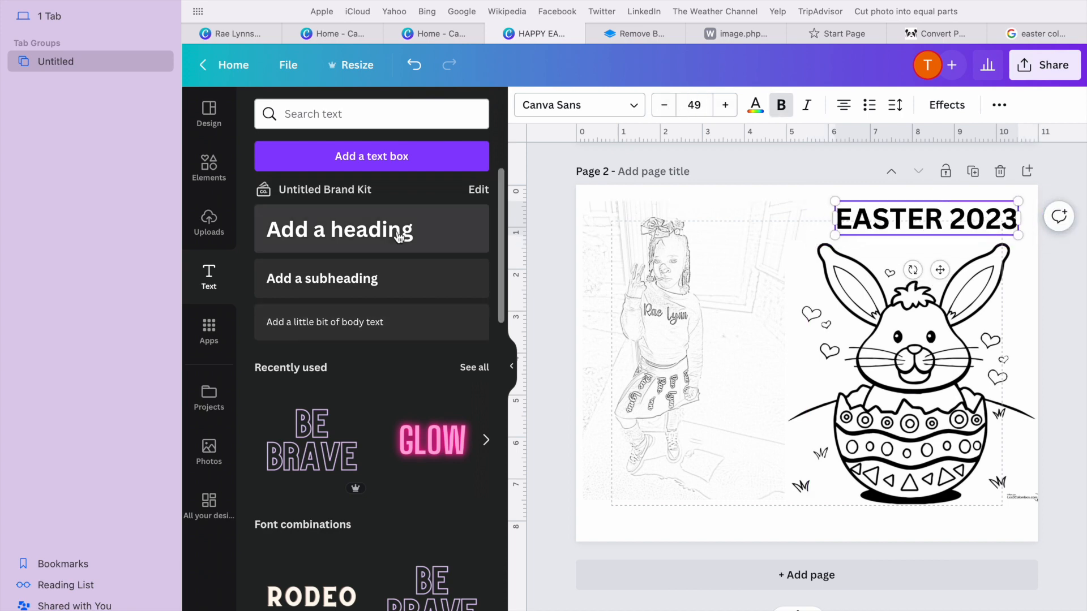
Step: Change the font of the EASTER 2023 heading on page 2 to Sunborn
{"action": "left_click", "coordinate": [633, 106]}
{"action": "scroll", "coordinate": [378, 403], "scroll_direction": "down", "scroll_amount": 20}
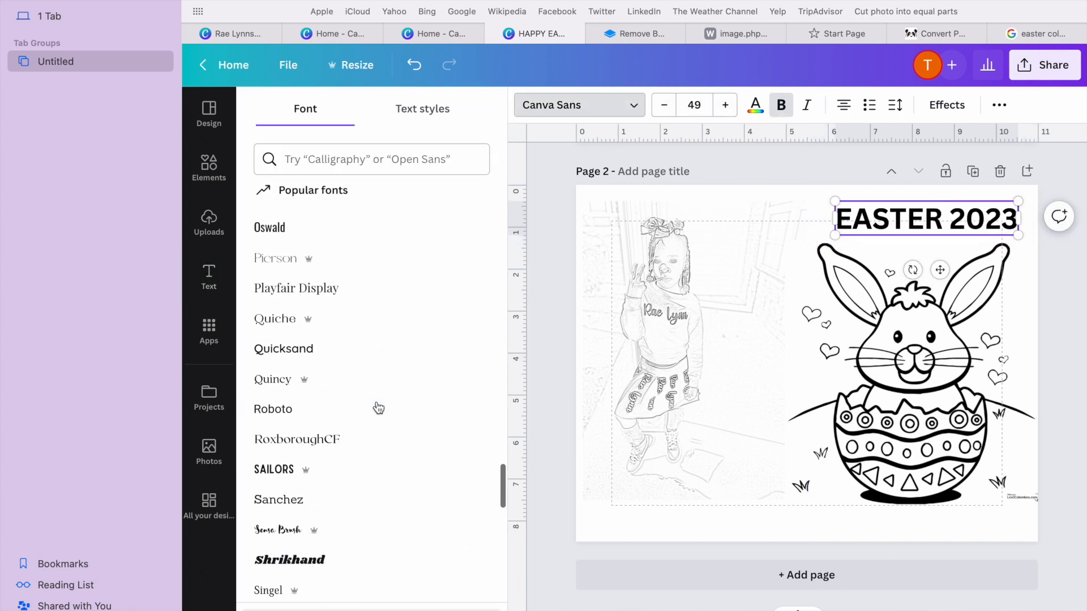
{"action": "left_click", "coordinate": [365, 247]}
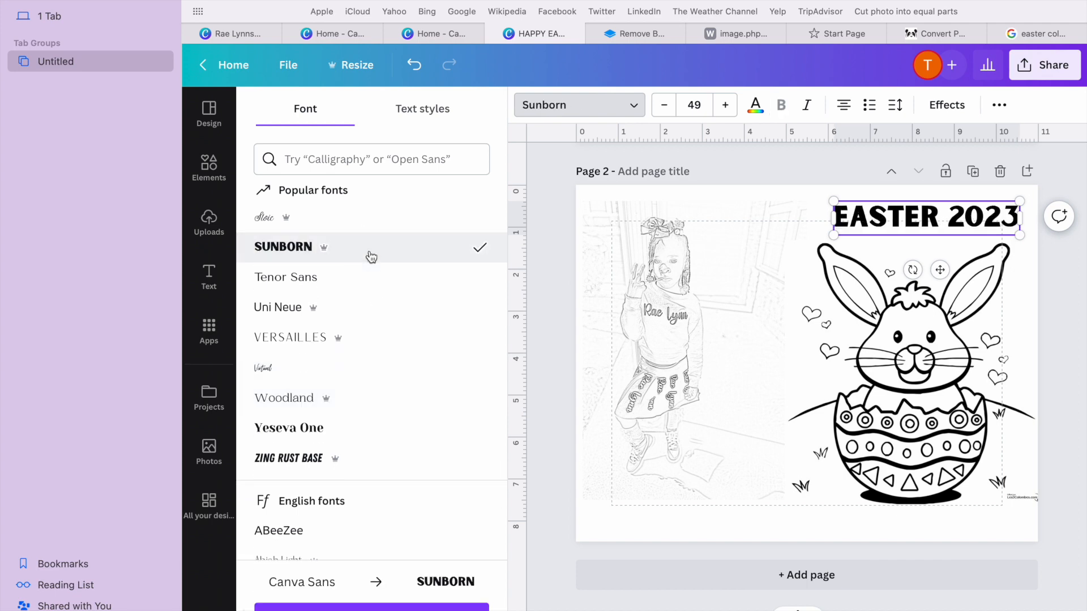
{"action": "left_click", "coordinate": [1050, 233]}
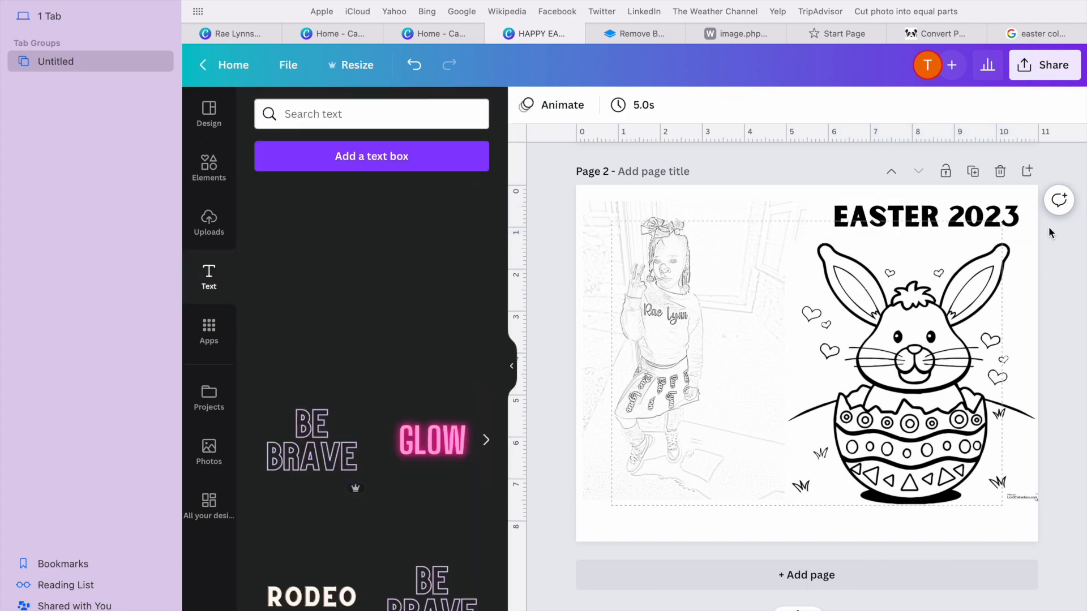
Step: Add page 3 and place the uploaded sketch of the girl in front of the door on its right half
{"action": "left_click", "coordinate": [1031, 172]}
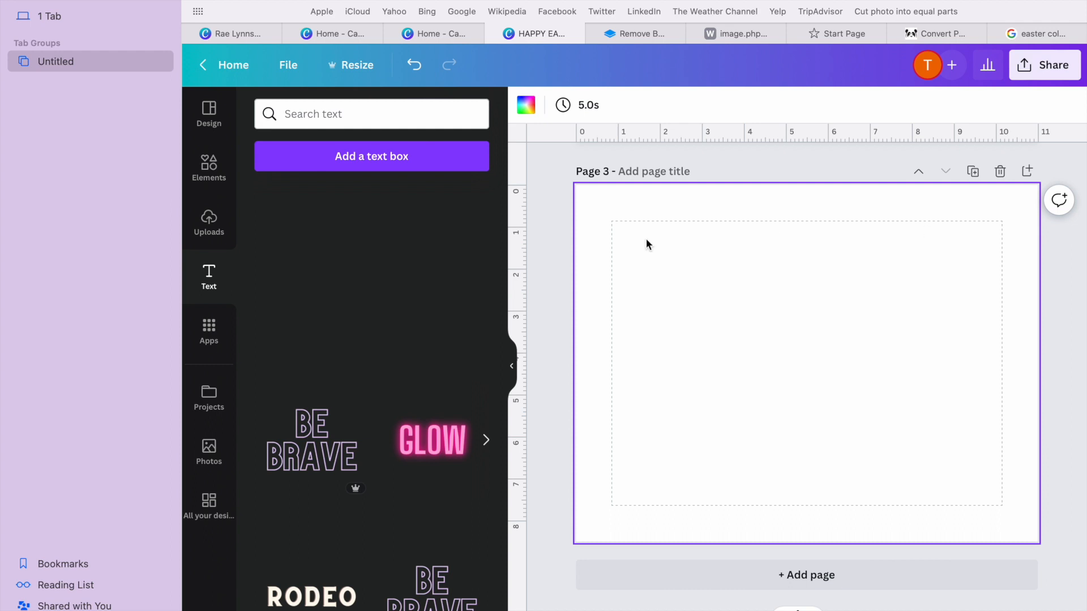
{"action": "left_click", "coordinate": [209, 220]}
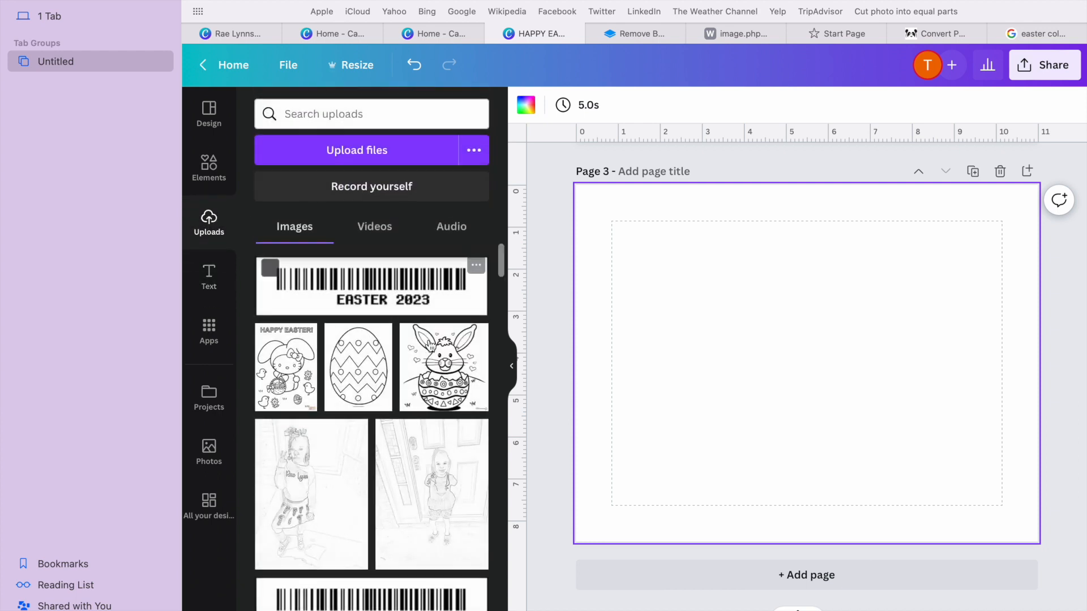
{"action": "left_click", "coordinate": [458, 481]}
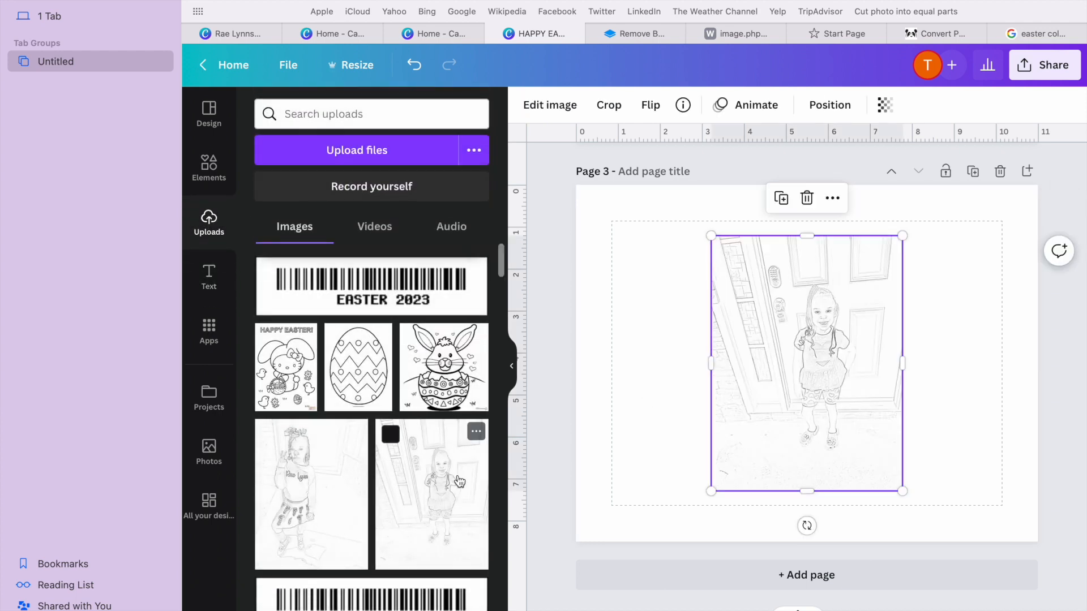
{"action": "left_click", "coordinate": [872, 353]}
{"action": "left_click_drag", "start_coordinate": [961, 355], "coordinate": [990, 360]}
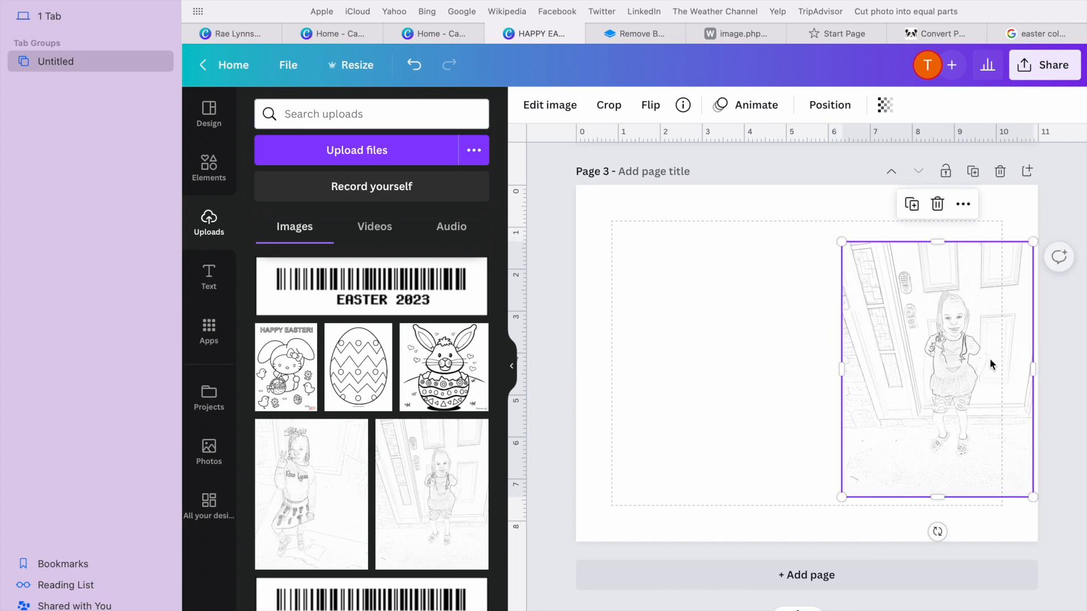
Step: Place the uploaded "HAPPY EASTER!" kitten coloring picture on the left half of page 3 and enlarge it to nearly fill that half
{"action": "left_click", "coordinate": [286, 367]}
{"action": "left_click_drag", "start_coordinate": [756, 394], "coordinate": [644, 396]}
{"action": "left_click_drag", "start_coordinate": [777, 231], "coordinate": [808, 185]}
{"action": "left_click_drag", "start_coordinate": [745, 279], "coordinate": [735, 300]}
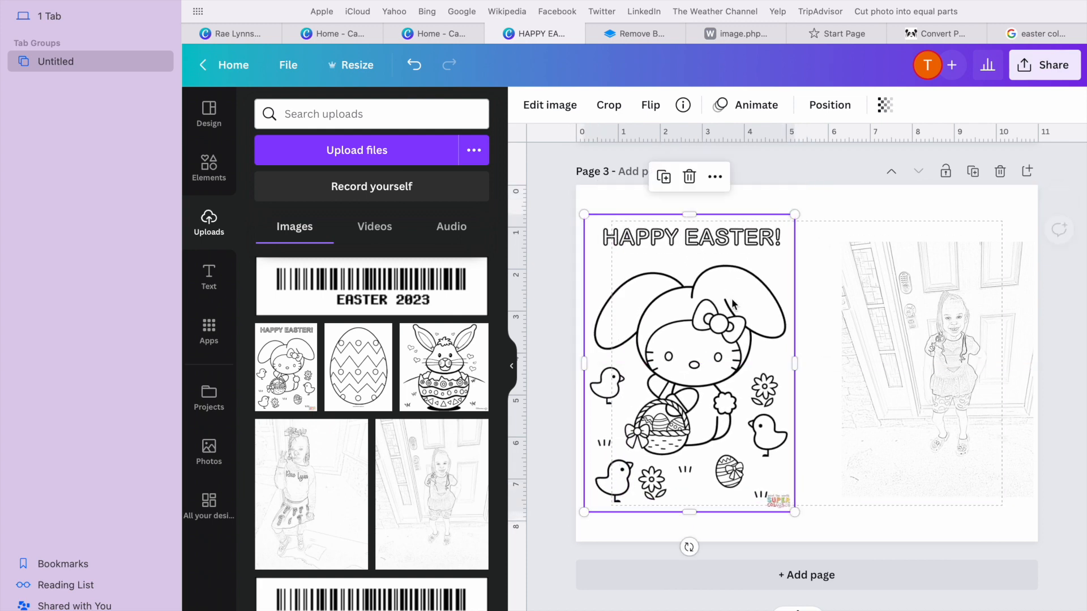
{"action": "left_click", "coordinate": [1066, 331]}
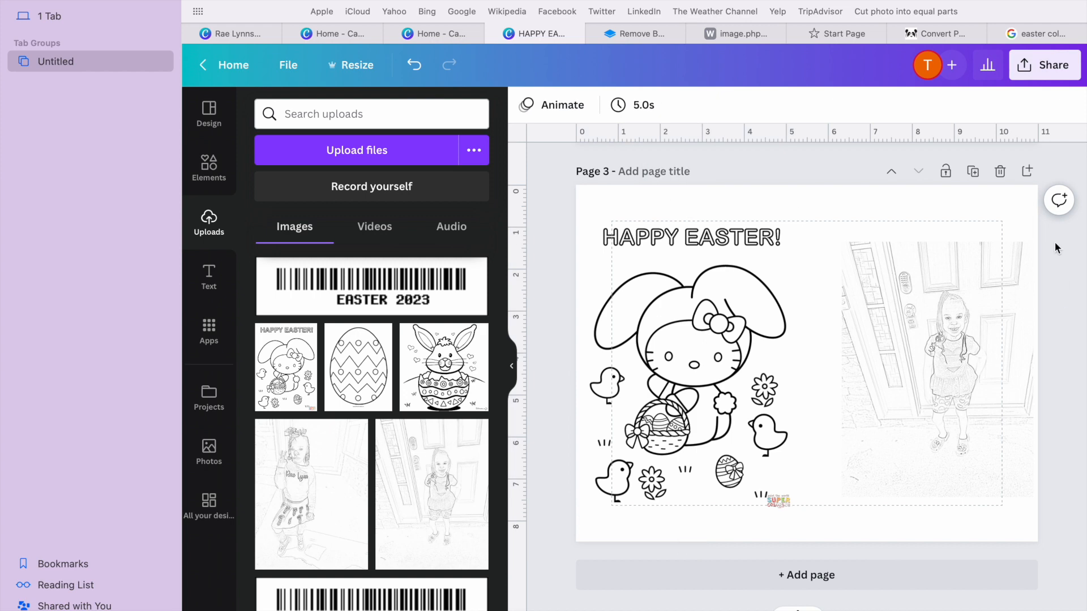
Step: Add page 4 and place the uploaded Easter egg coloring picture, slightly enlarged, in its lower-left corner
{"action": "left_click", "coordinate": [1028, 172]}
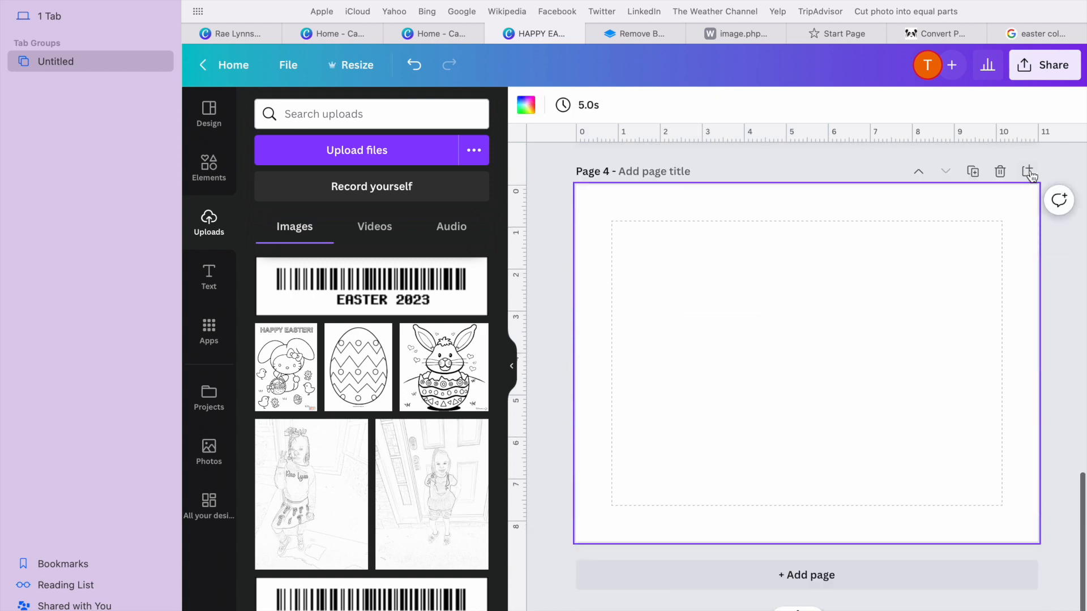
{"action": "left_click", "coordinate": [373, 382]}
{"action": "left_click_drag", "start_coordinate": [876, 274], "coordinate": [916, 210]}
{"action": "left_click_drag", "start_coordinate": [813, 315], "coordinate": [647, 404]}
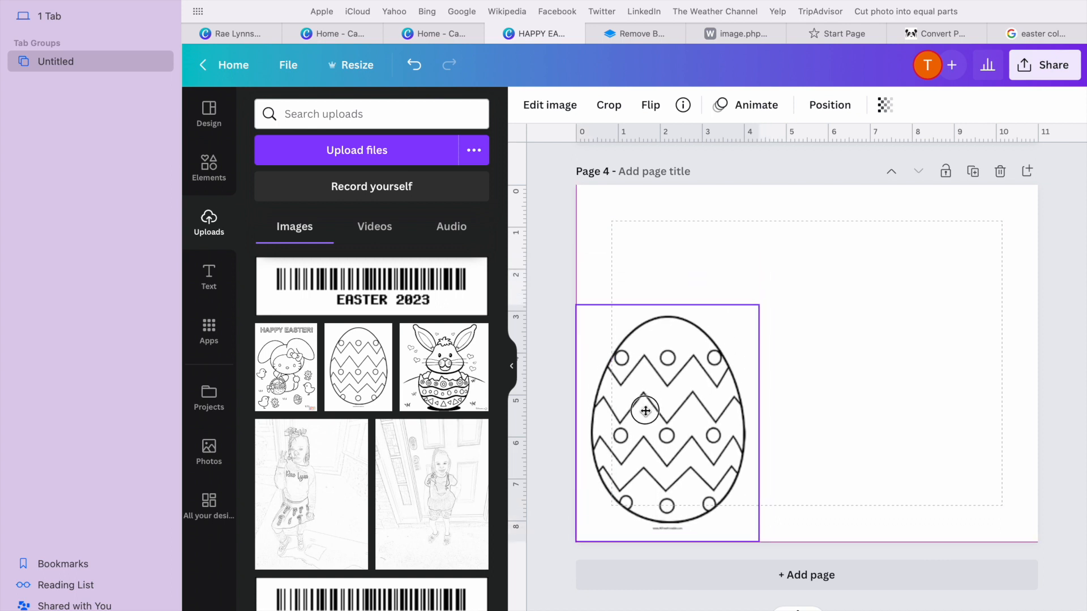
{"action": "left_click", "coordinate": [1070, 192]}
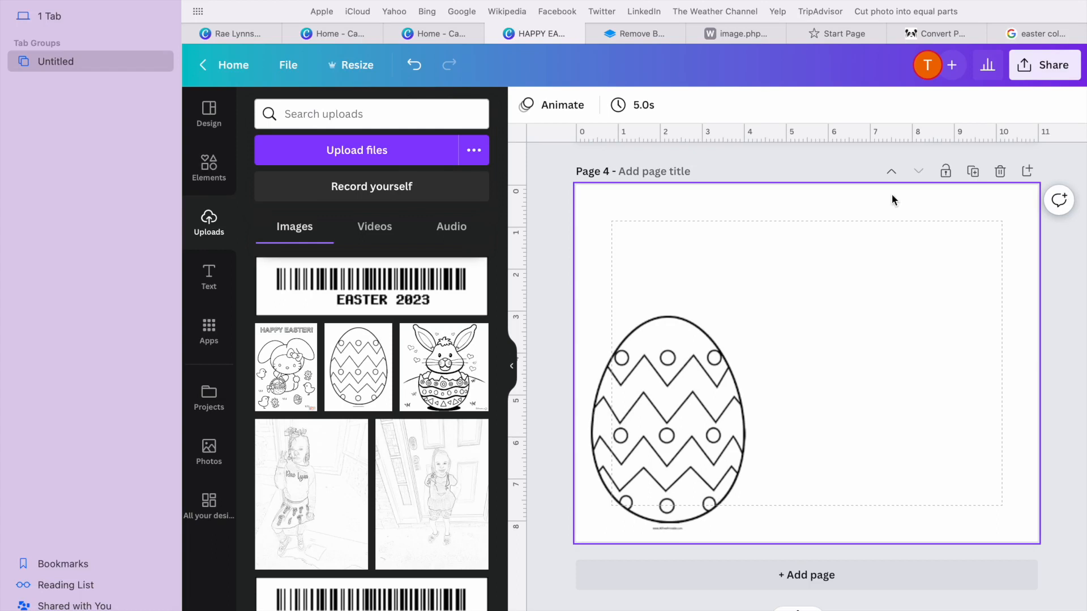
Step: Add a heading to page 4 reading "COLOR THE CIRCLES" with "RED" on a second line
{"action": "left_click", "coordinate": [207, 276]}
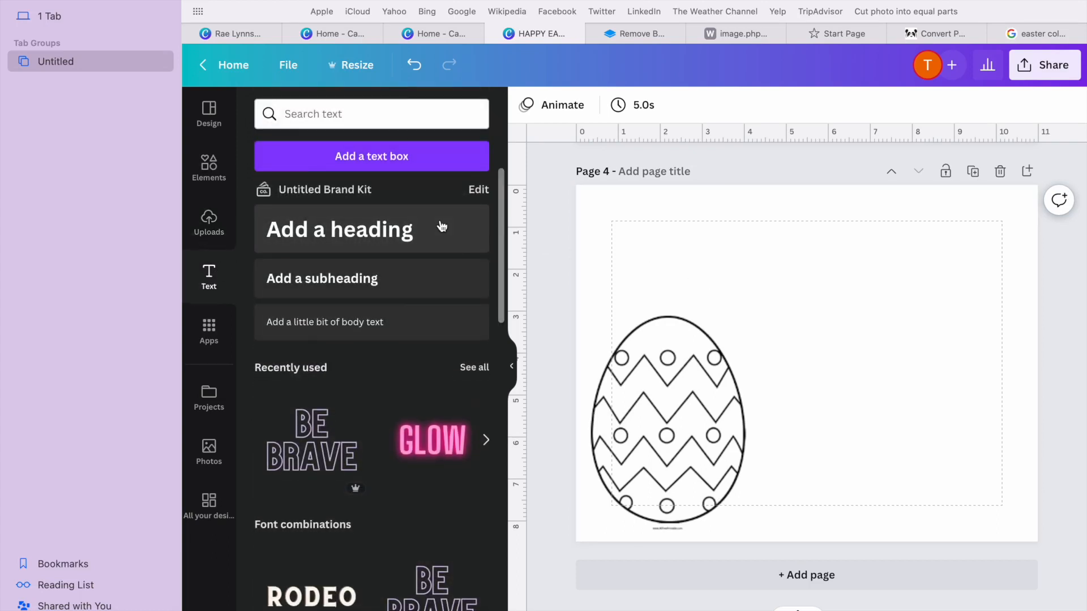
{"action": "left_click", "coordinate": [422, 237]}
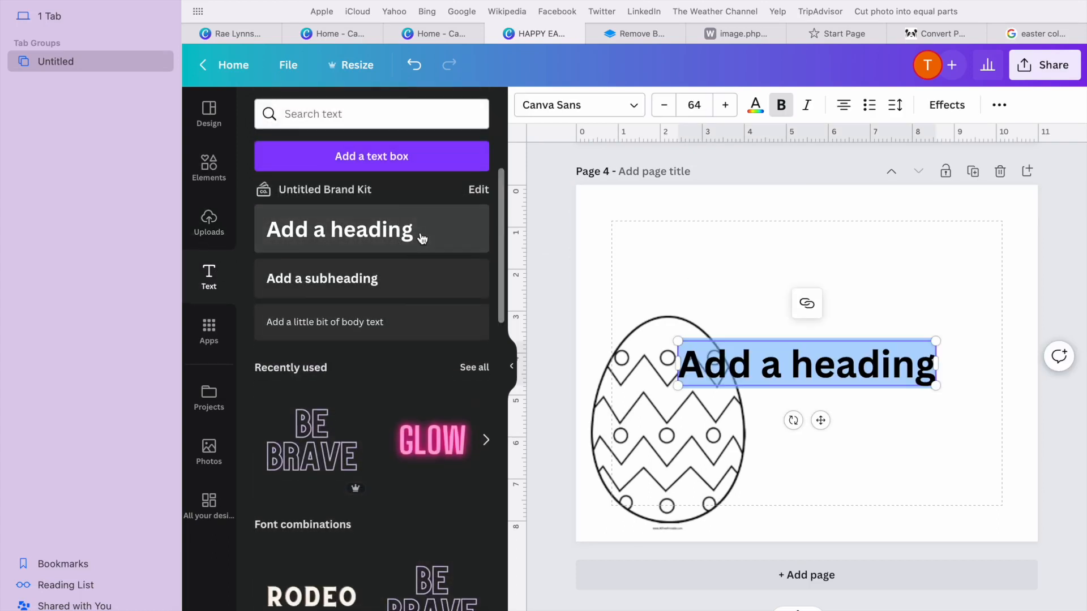
{"action": "type", "text": "COLOR"}
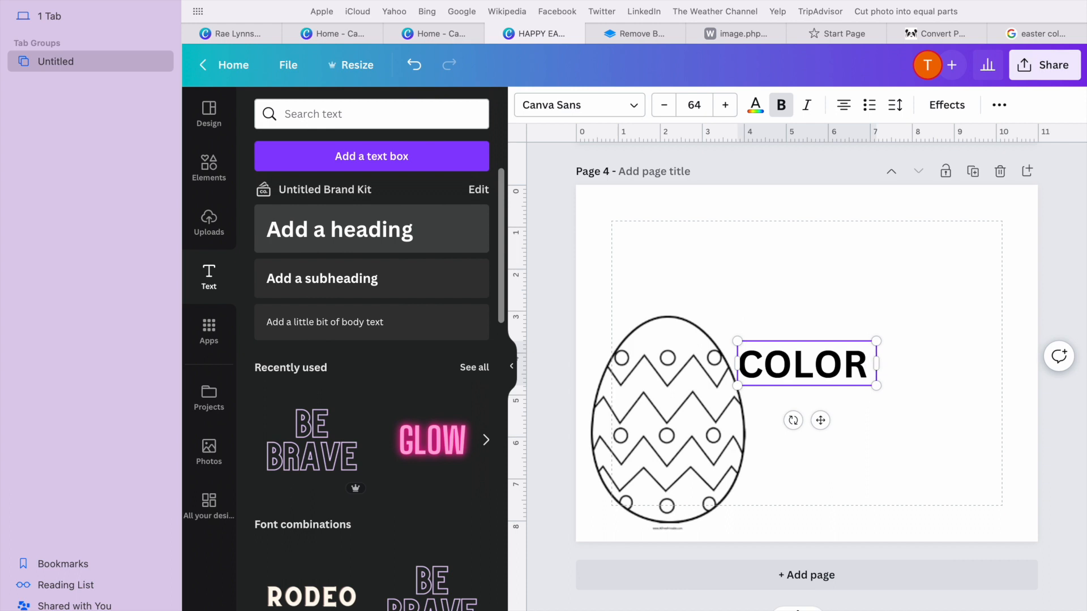
{"action": "type", "text": " THE CIRCLE"}
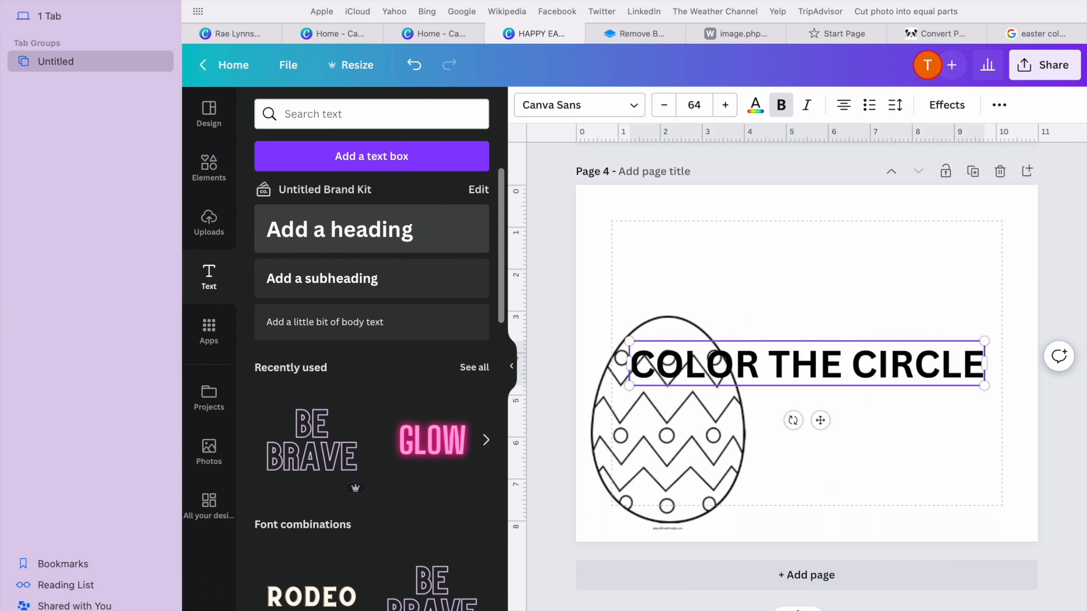
{"action": "type", "text": "S"}
{"action": "key", "text": "Return"}
{"action": "type", "text": "RE"}
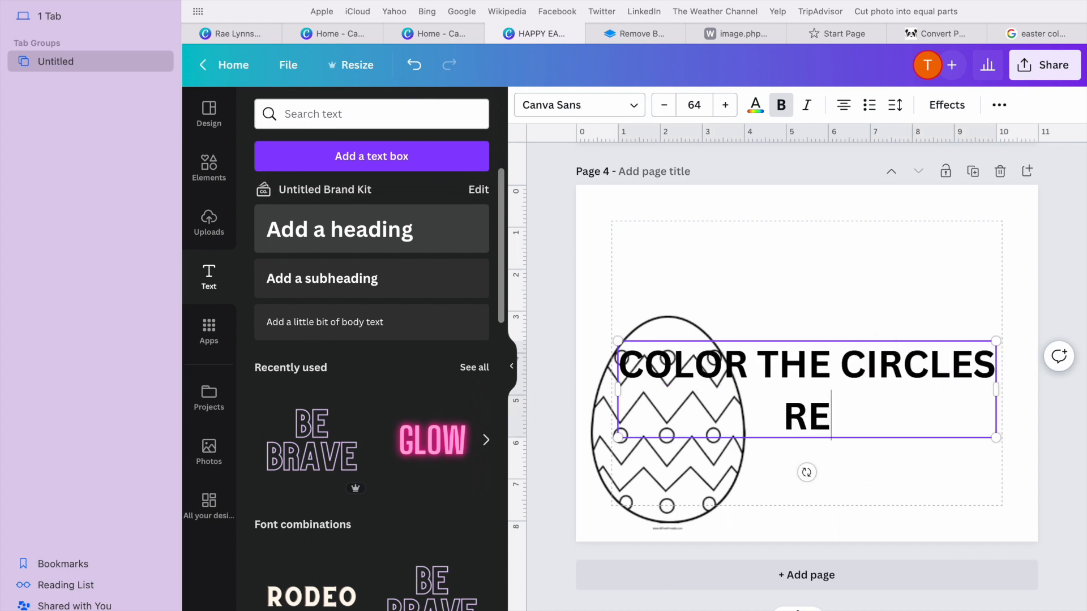
{"action": "type", "text": "D"}
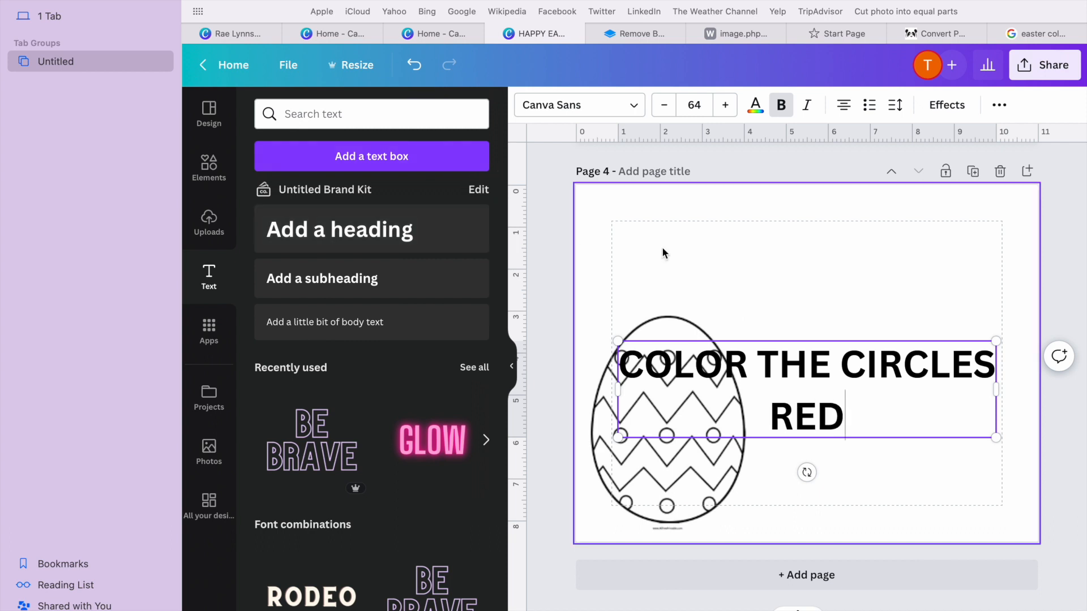
Step: Break the heading before "CIRCLES", then shrink it to font size 38.8 and place it above the egg
{"action": "left_click", "coordinate": [849, 359]}
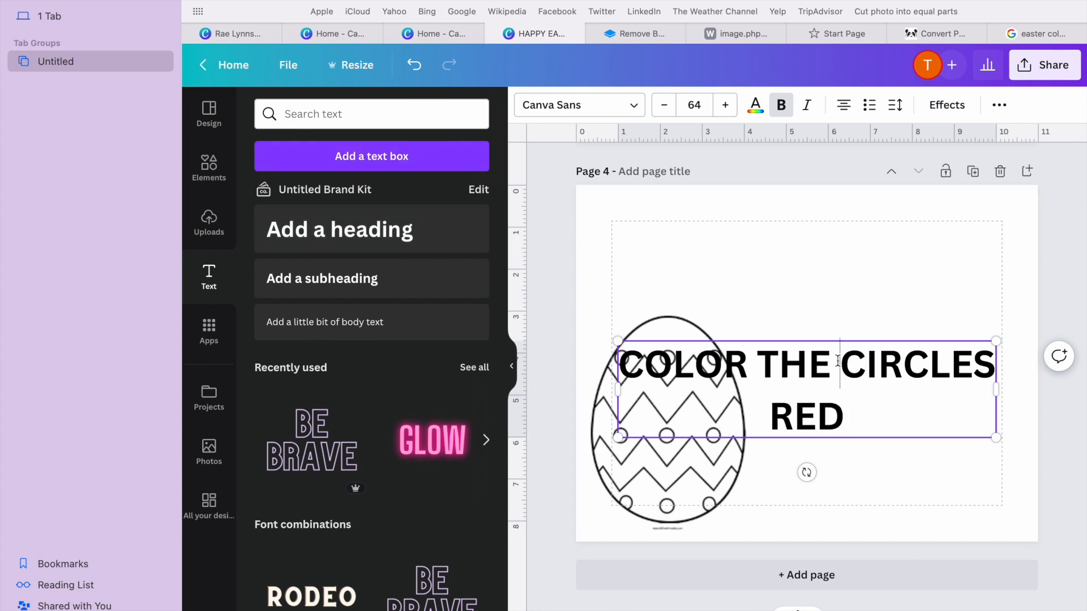
{"action": "key", "text": "Return"}
{"action": "left_click_drag", "start_coordinate": [826, 342], "coordinate": [697, 216]}
{"action": "left_click_drag", "start_coordinate": [777, 354], "coordinate": [702, 306]}
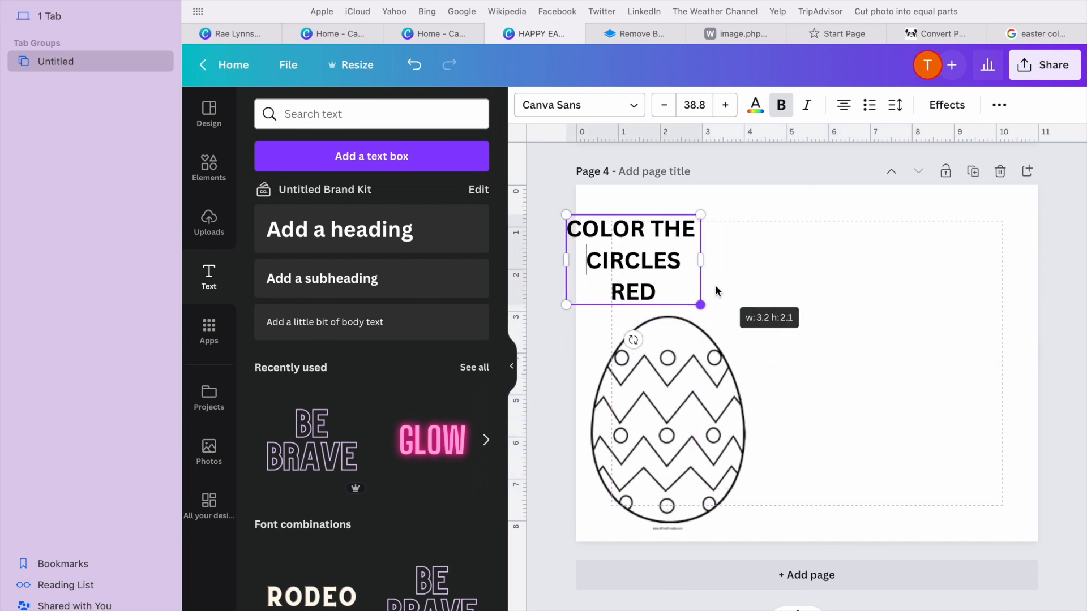
Step: Recolor the entire "COLOR THE CIRCLES RED" heading on page 4 red
{"action": "left_click", "coordinate": [755, 104]}
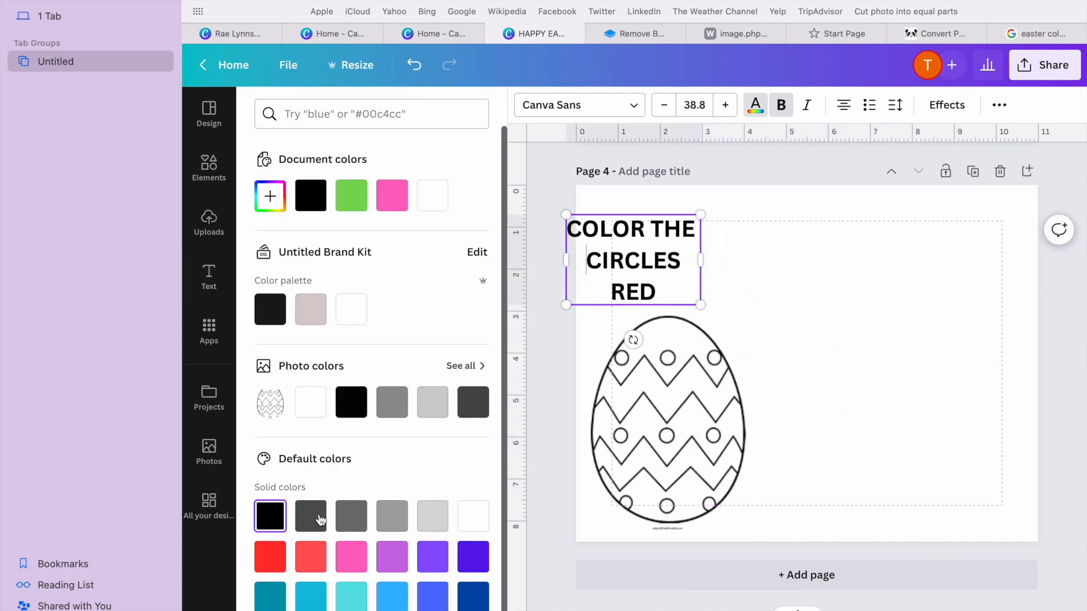
{"action": "left_click", "coordinate": [277, 558]}
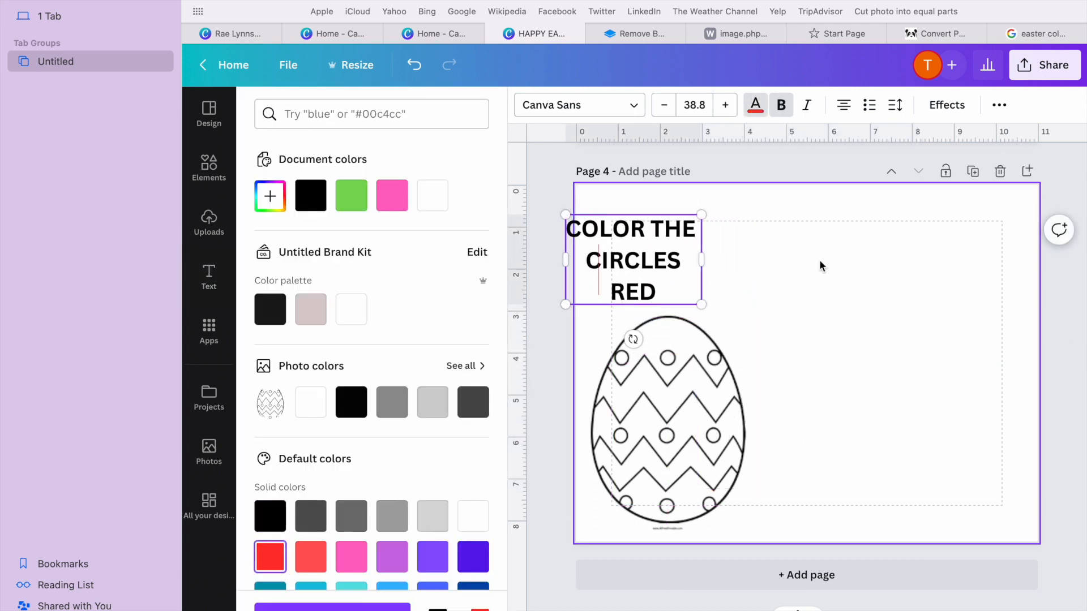
{"action": "double_click", "coordinate": [667, 257]}
{"action": "left_click", "coordinate": [658, 296]}
{"action": "left_click_drag", "start_coordinate": [658, 296], "coordinate": [572, 216]}
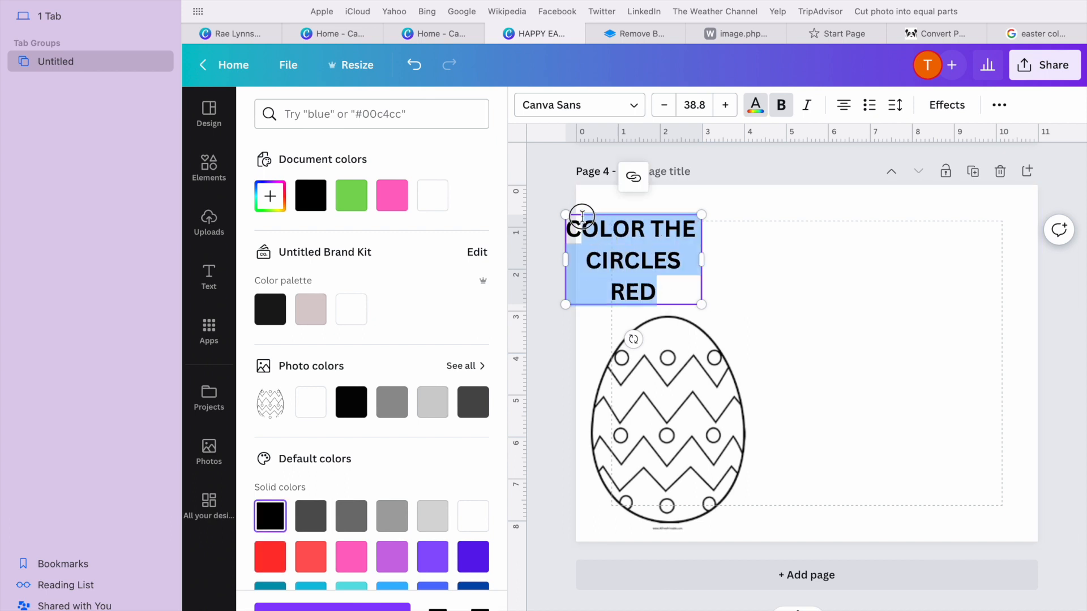
{"action": "left_click", "coordinate": [270, 556]}
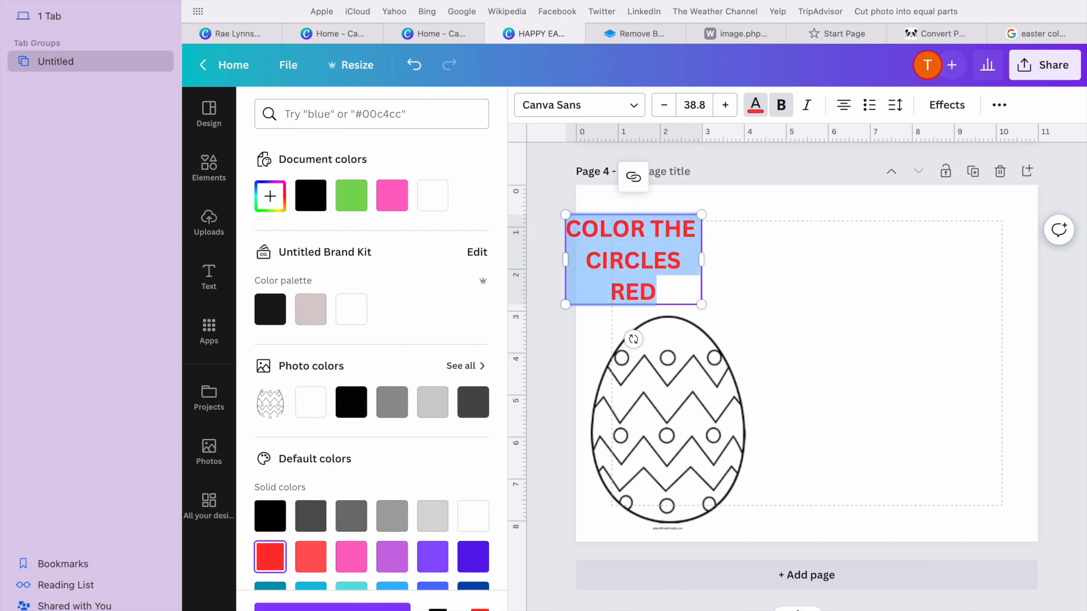
Step: Move the red heading fully inside page 4, above the egg near the upper-left corner
{"action": "left_click", "coordinate": [681, 221]}
{"action": "left_click", "coordinate": [683, 226]}
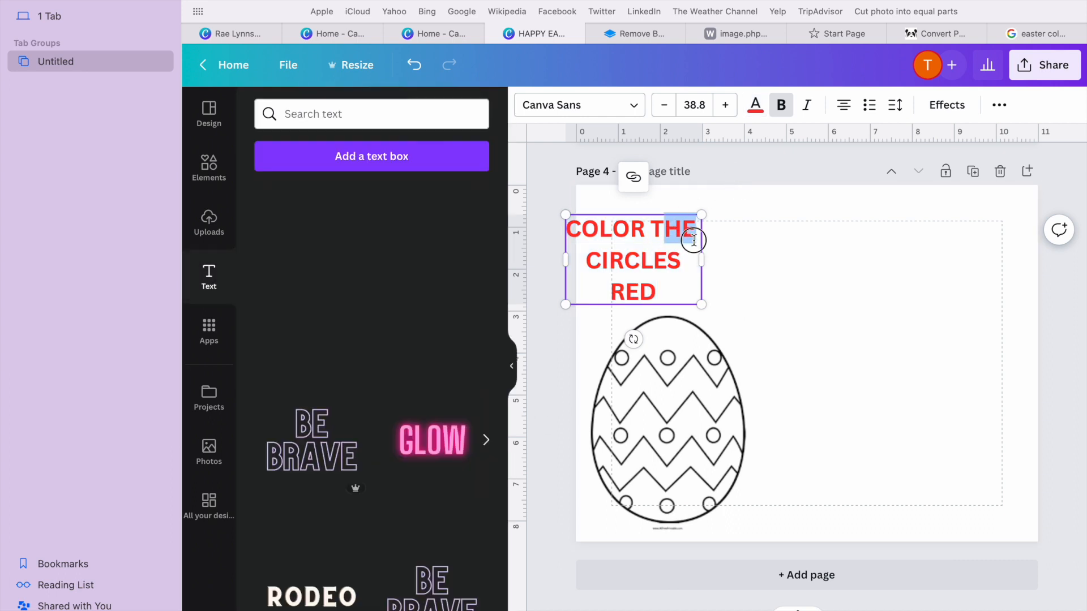
{"action": "left_click", "coordinate": [668, 207]}
{"action": "left_click", "coordinate": [621, 247]}
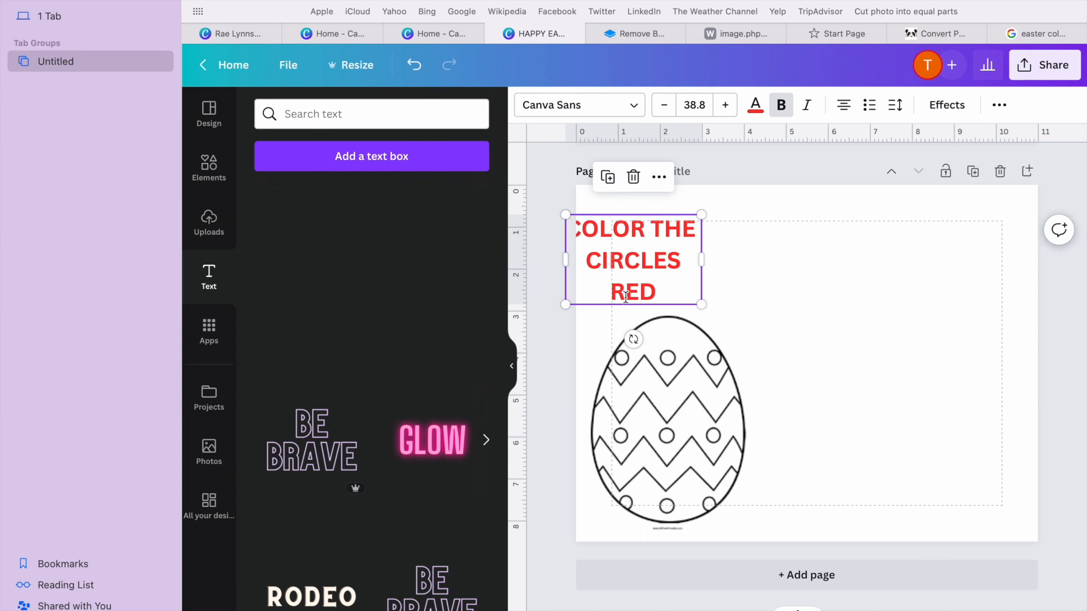
{"action": "left_click_drag", "start_coordinate": [648, 249], "coordinate": [670, 241]}
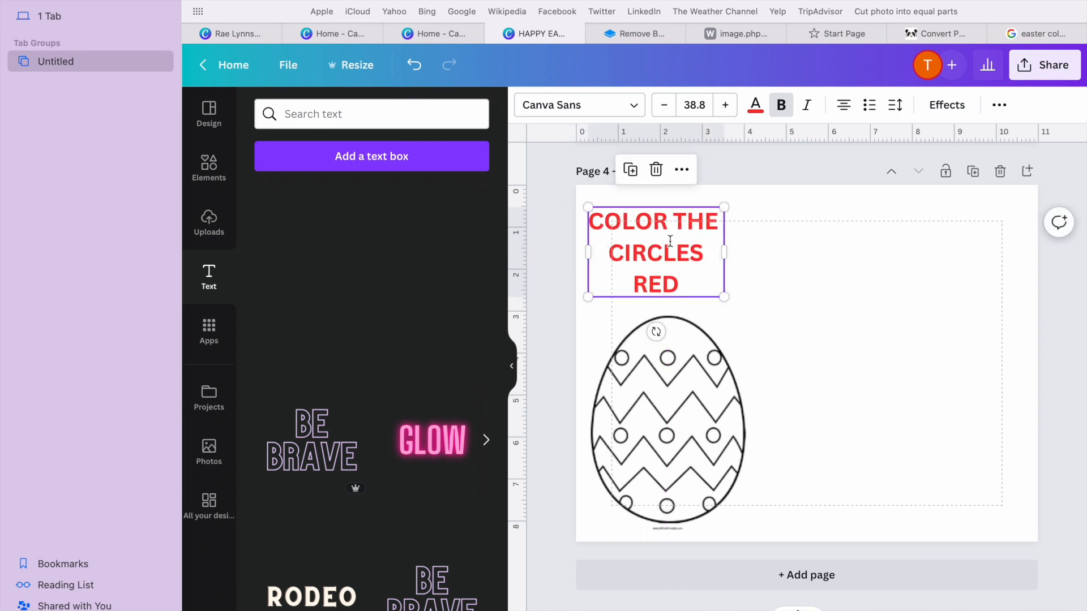
{"action": "left_click", "coordinate": [1070, 301]}
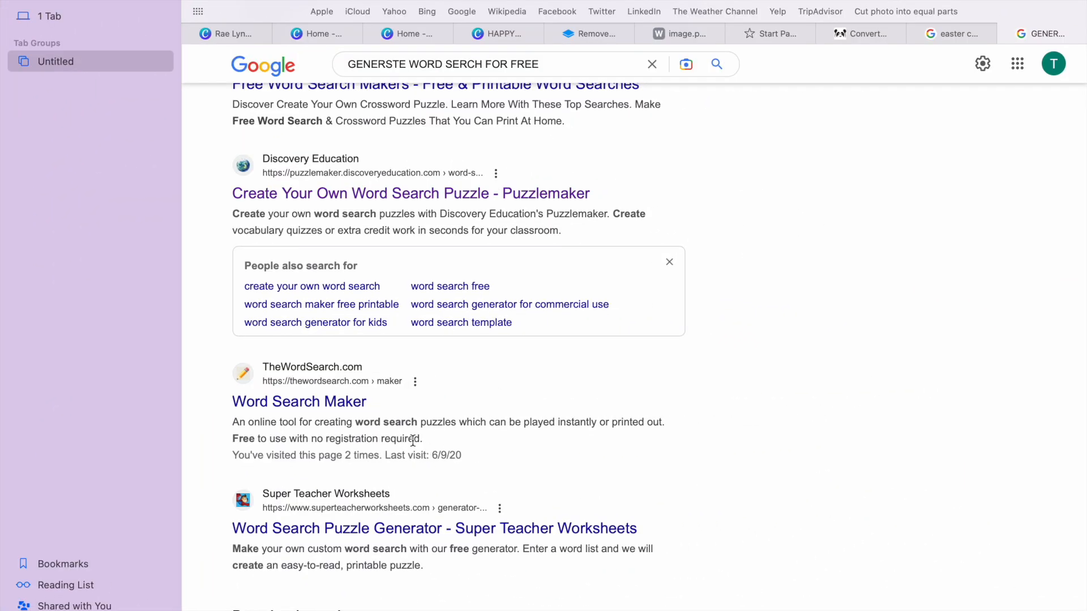
Step: Open TheWordSearch.com's Word Search Maker from the Google results and title the puzzle "EASTER 2023"
{"action": "left_click", "coordinate": [299, 403]}
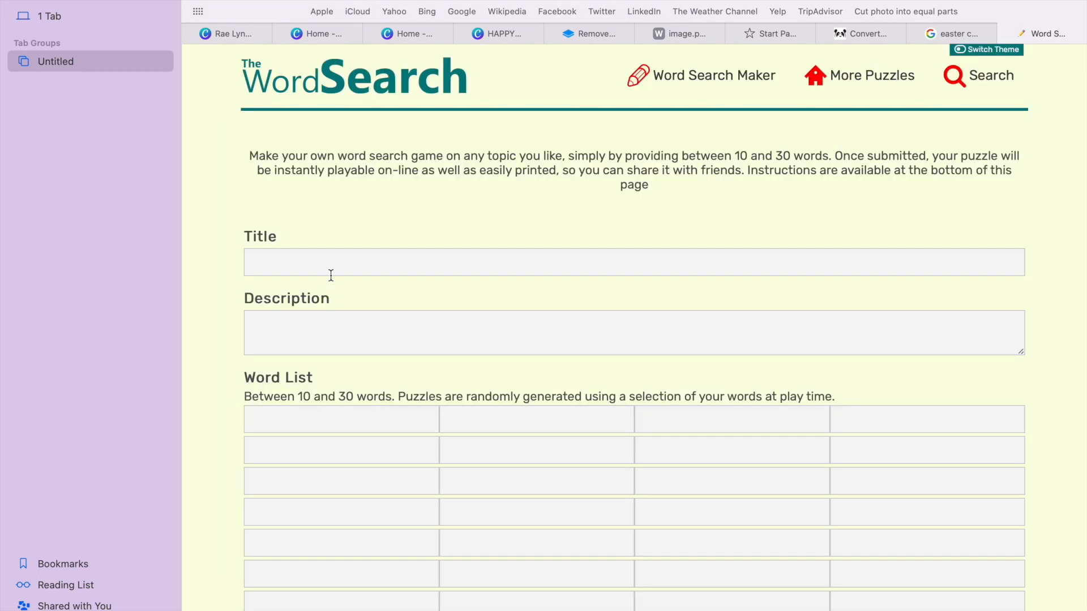
{"action": "left_click", "coordinate": [331, 267]}
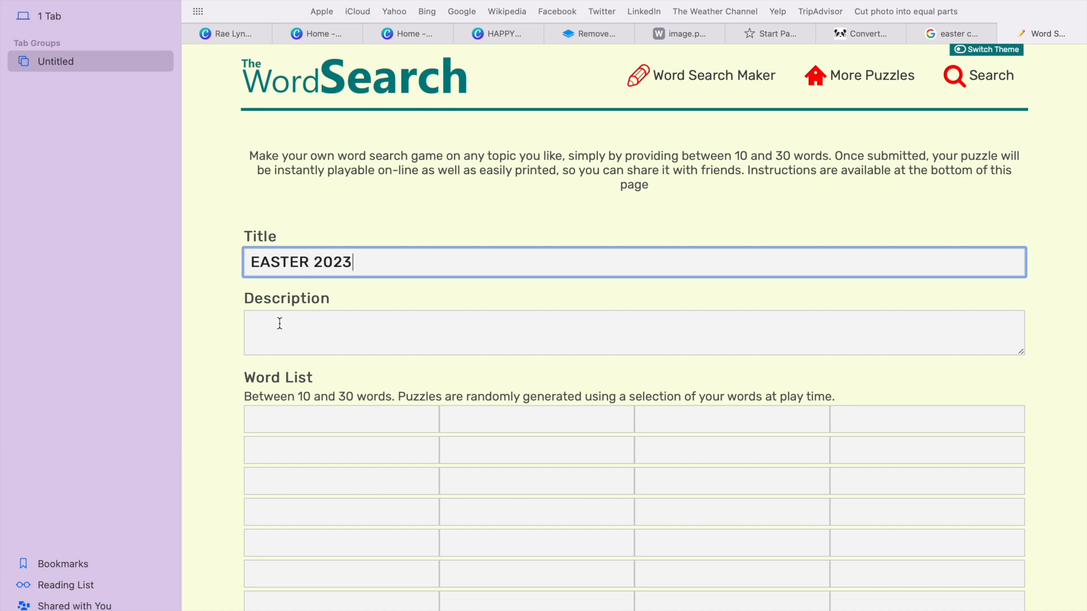
Step: Fill the first row of the word list with EASTER and the three children's names
{"action": "left_click", "coordinate": [317, 409]}
{"action": "type", "text": "EASTER"}
{"action": "key", "text": "Tab"}
{"action": "type", "text": "RAE"}
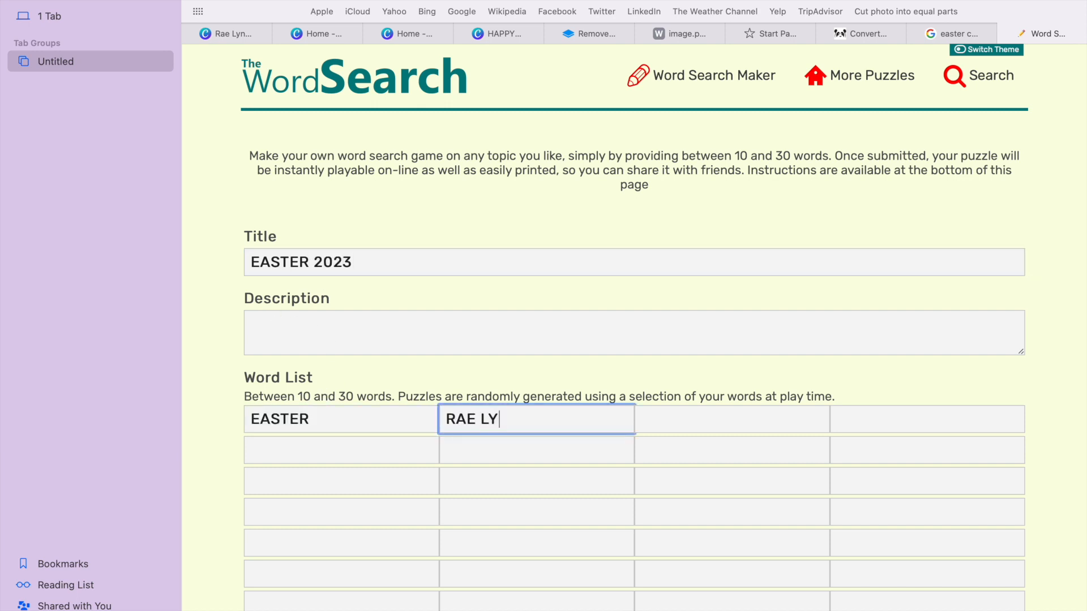
{"action": "left_click", "coordinate": [748, 422]}
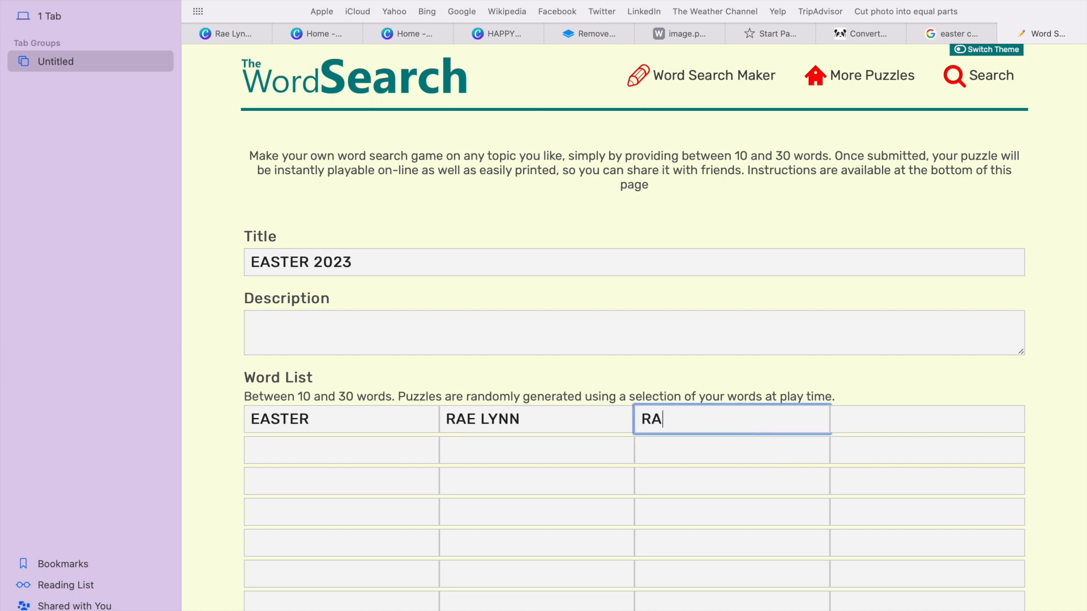
{"action": "left_click", "coordinate": [883, 423]}
{"action": "type", "text": "RAEGAN"}
Step: Fill the second row of the word list with LOVE, YOU, MOM and THE
{"action": "left_click", "coordinate": [412, 463]}
{"action": "left_click", "coordinate": [512, 456]}
{"action": "type", "text": "YOU"}
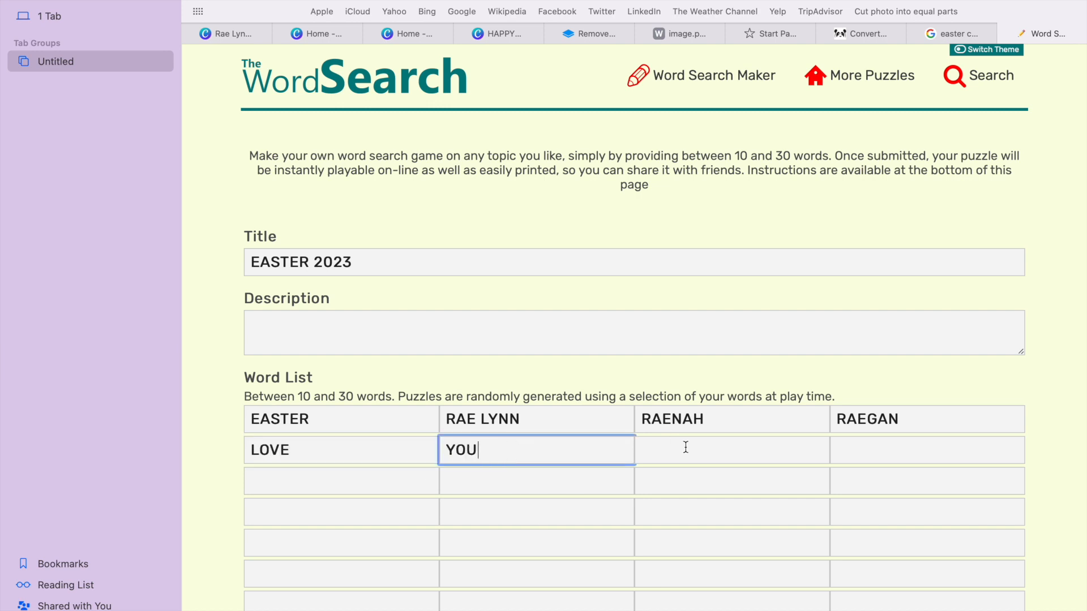
{"action": "key", "text": "Tab"}
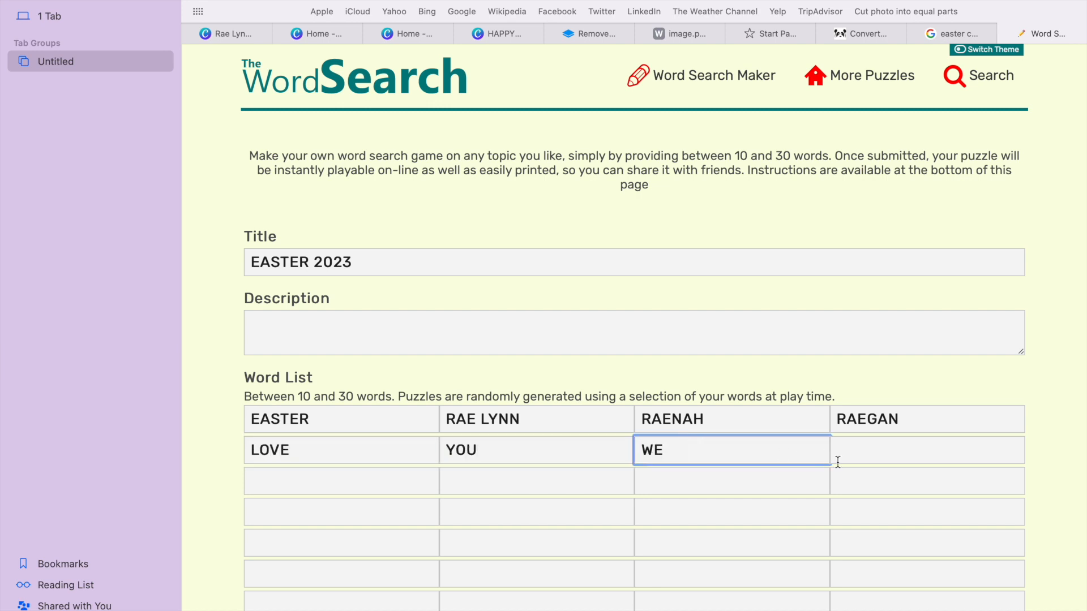
{"action": "left_click", "coordinate": [858, 451]}
{"action": "double_click", "coordinate": [691, 445]}
{"action": "key", "text": "BackSpace"}
{"action": "type", "text": "MOM"}
Step: Set the puzzle subject to "Myself, family, friends etc" and add SAID and DOG in the third word row
{"action": "scroll", "coordinate": [657, 565], "scroll_direction": "down", "scroll_amount": 5}
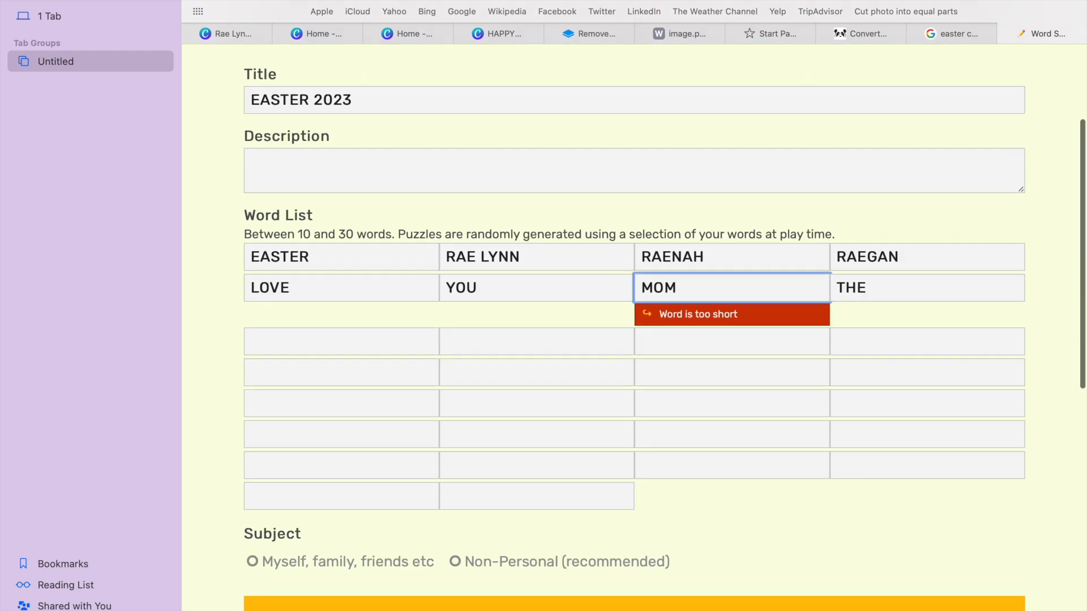
{"action": "left_click", "coordinate": [648, 548]}
{"action": "left_click", "coordinate": [639, 526]}
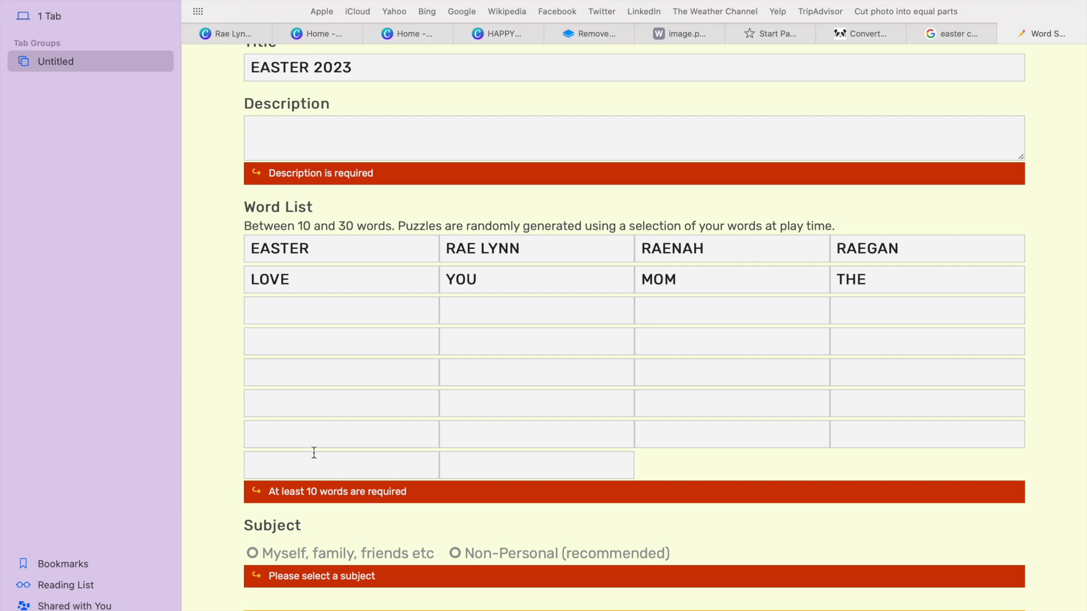
{"action": "left_click", "coordinate": [253, 554]}
{"action": "left_click", "coordinate": [317, 310]}
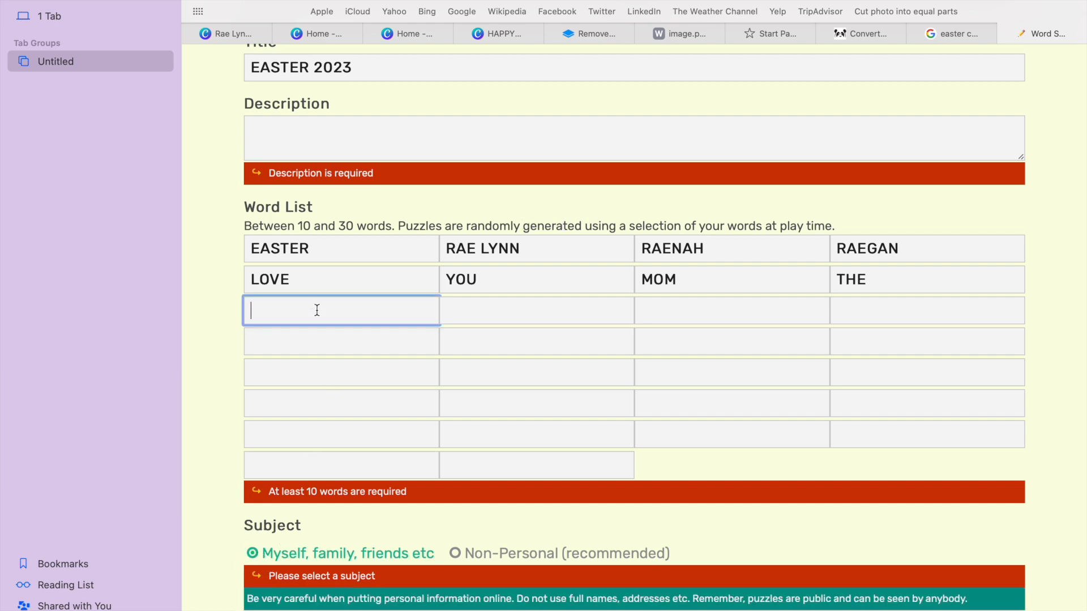
{"action": "left_click", "coordinate": [482, 319]}
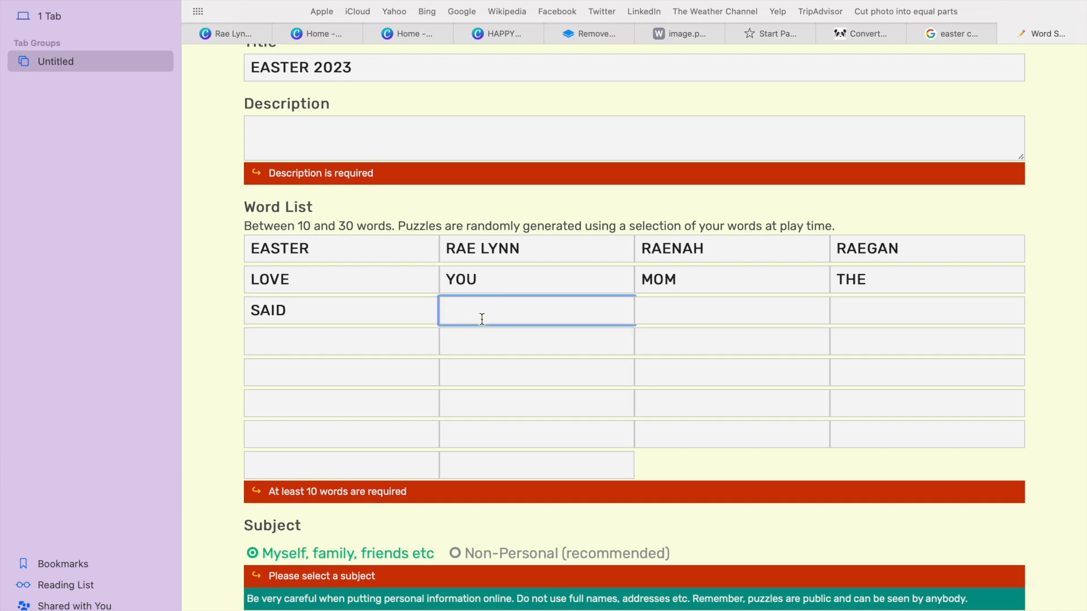
Step: Enter EASTER 2023 as the puzzle description and submit the word search
{"action": "left_click", "coordinate": [376, 133]}
{"action": "type", "text": "EASTER 2023"}
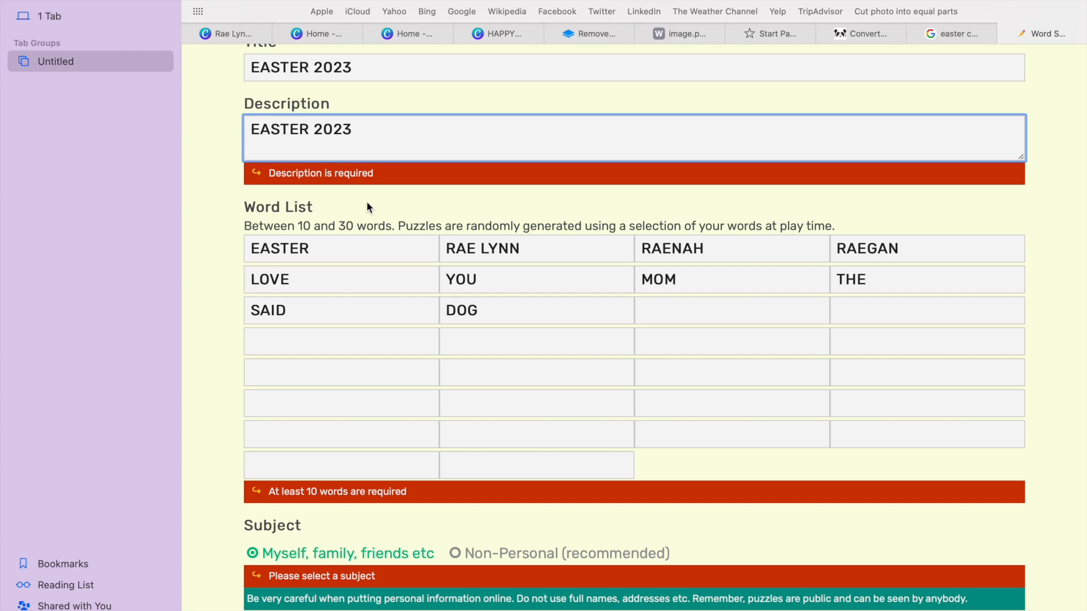
{"action": "scroll", "coordinate": [368, 207], "scroll_direction": "down", "scroll_amount": 5}
{"action": "left_click", "coordinate": [638, 400]}
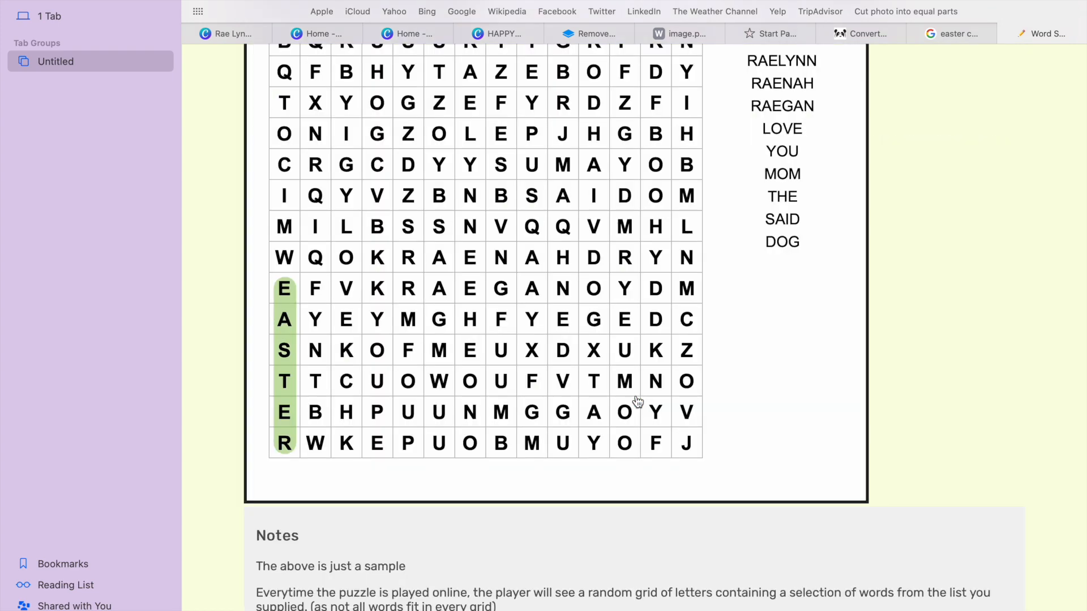
Step: Open the download/print version of the EASTER 2023 puzzle and bring its image into view
{"action": "scroll", "coordinate": [636, 399], "scroll_direction": "up", "scroll_amount": 5}
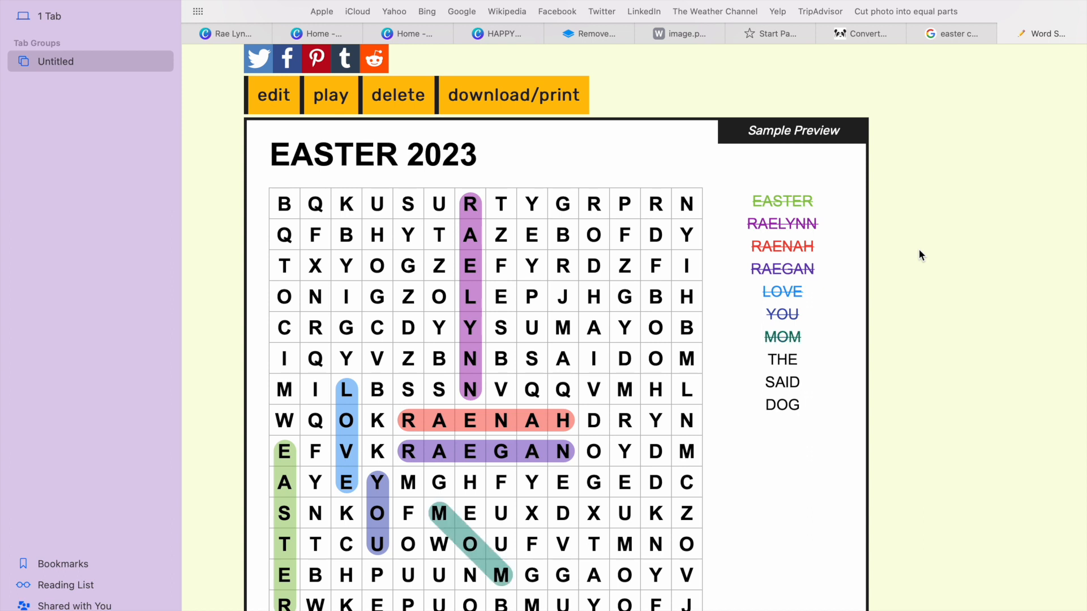
{"action": "left_click", "coordinate": [550, 101]}
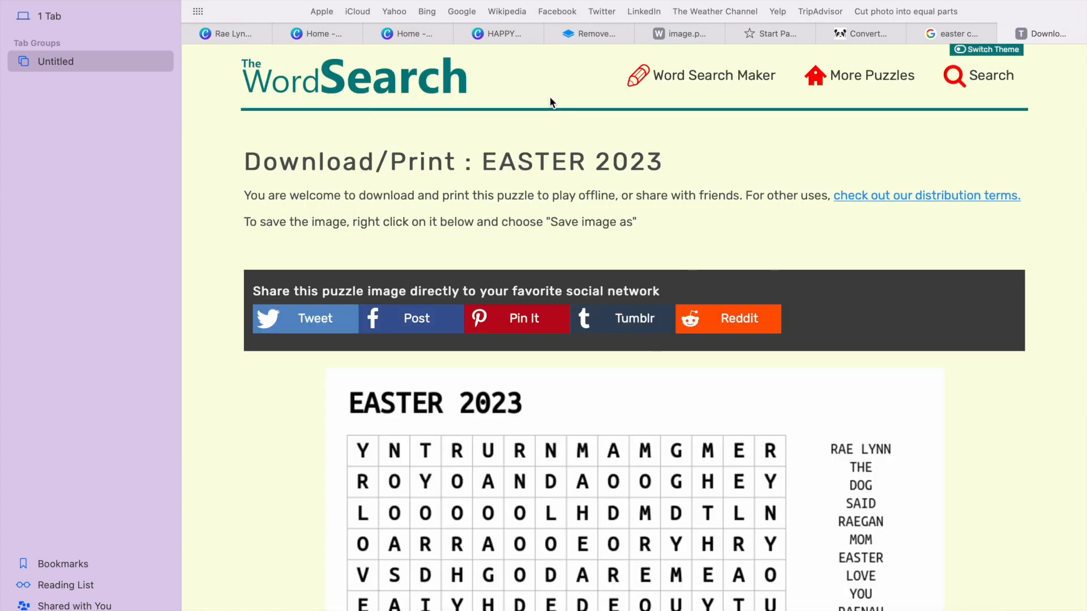
{"action": "scroll", "coordinate": [737, 218], "scroll_direction": "down", "scroll_amount": 3}
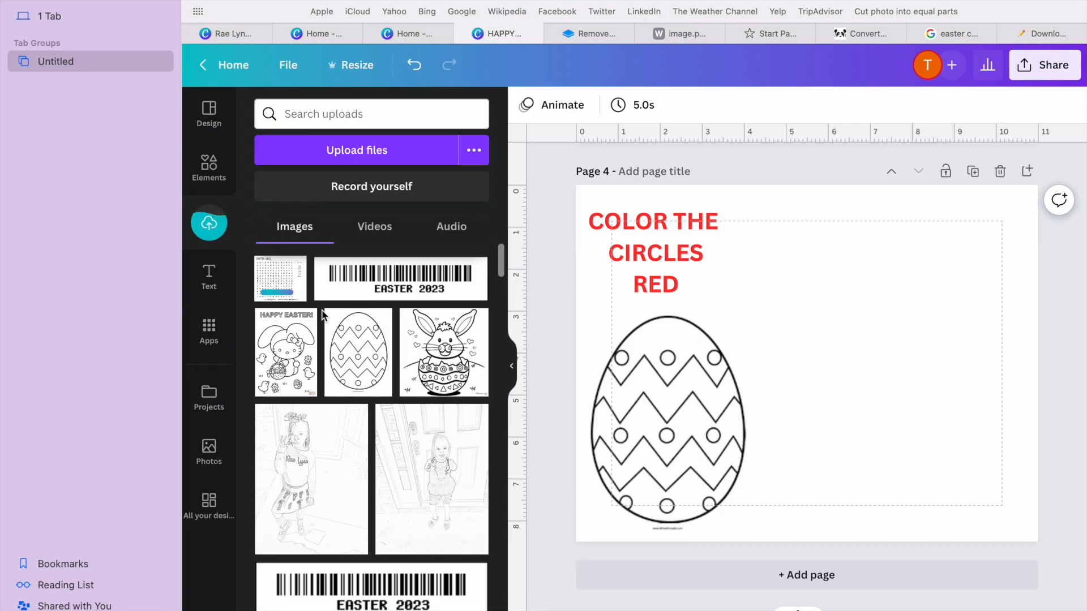
Step: Place the uploaded word search image beside the egg on Canva page 4 and crop off its web-address line
{"action": "left_click", "coordinate": [291, 292]}
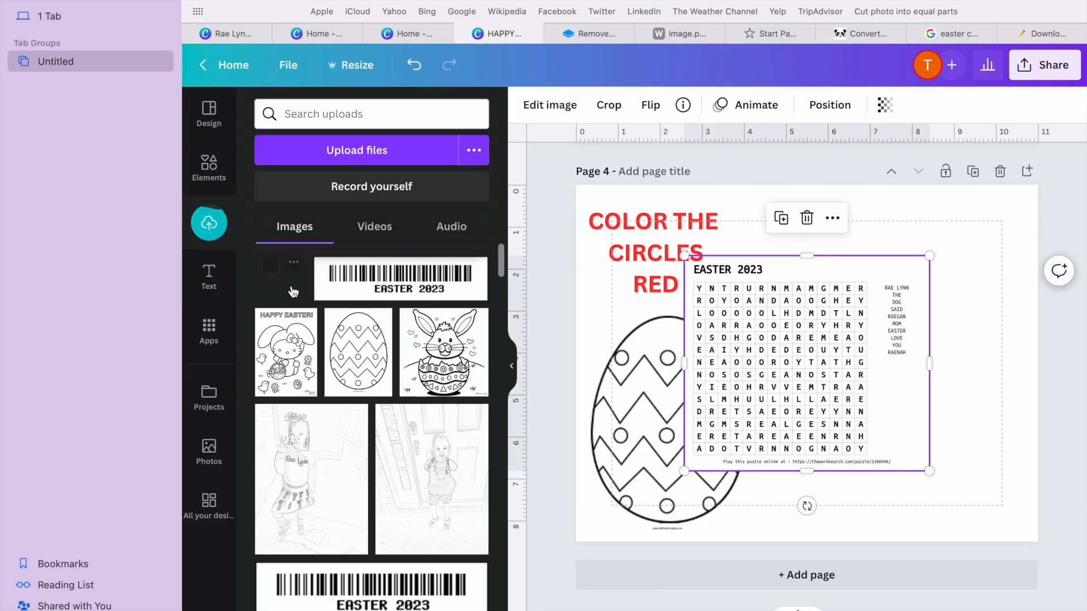
{"action": "left_click_drag", "start_coordinate": [861, 402], "coordinate": [942, 412]}
{"action": "left_click", "coordinate": [609, 105]}
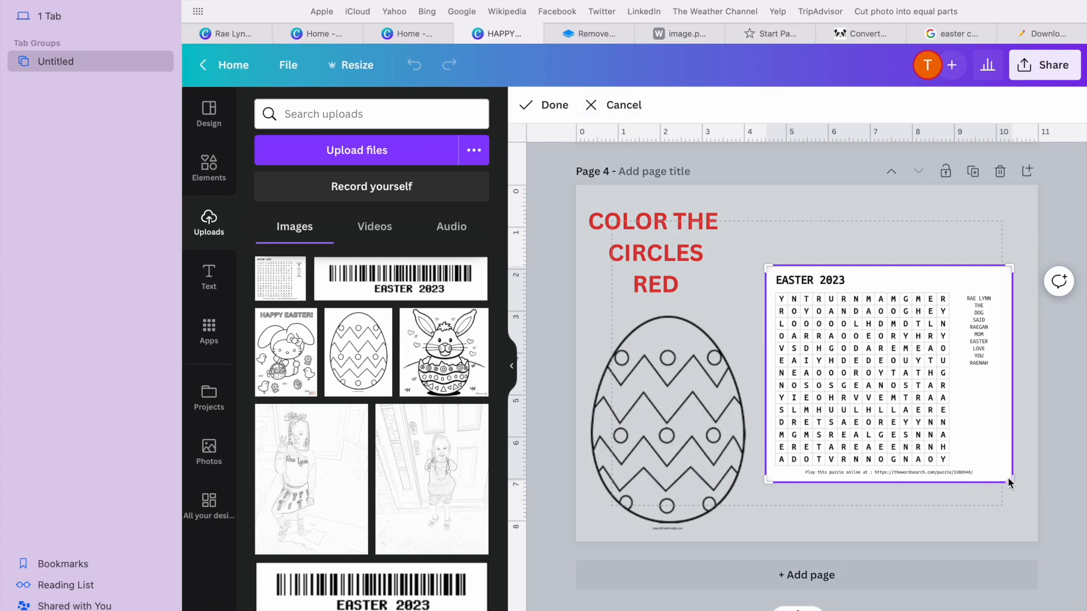
{"action": "left_click_drag", "start_coordinate": [1015, 484], "coordinate": [1010, 473]}
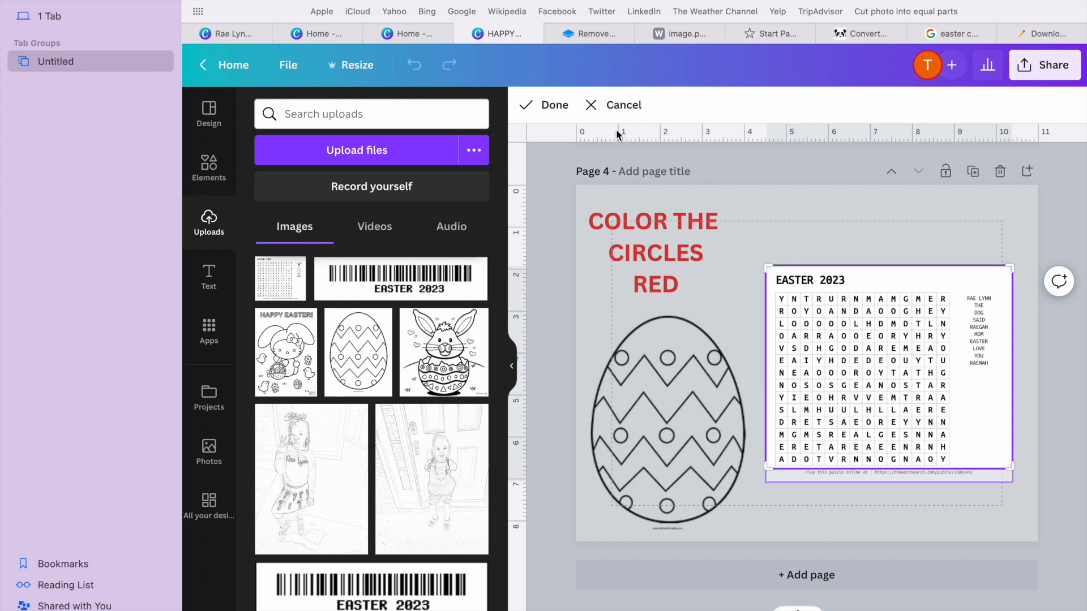
{"action": "left_click", "coordinate": [546, 105]}
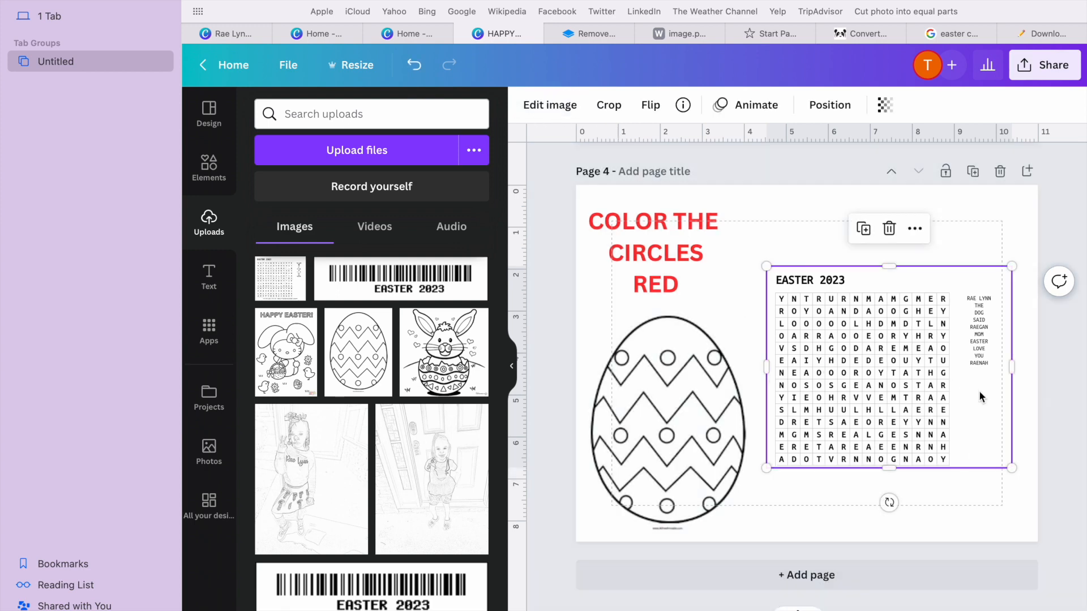
Step: Trim the word search's blank right margin and its built-in EASTER 2023 title, and move it into the lower-right corner of page 4
{"action": "left_click_drag", "start_coordinate": [1013, 370], "coordinate": [1003, 369]}
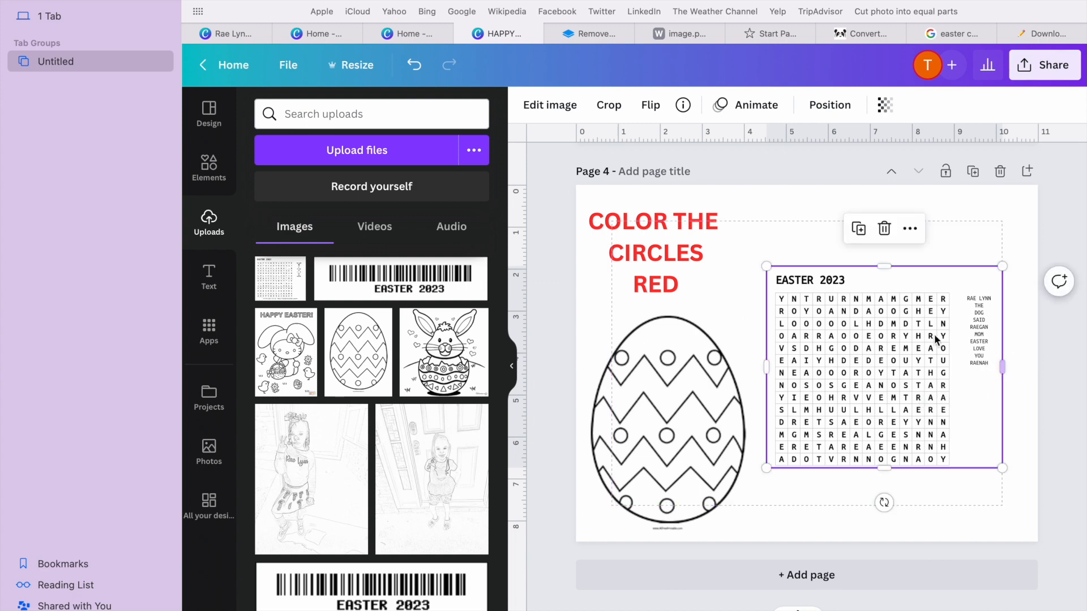
{"action": "left_click_drag", "start_coordinate": [887, 338], "coordinate": [906, 342]}
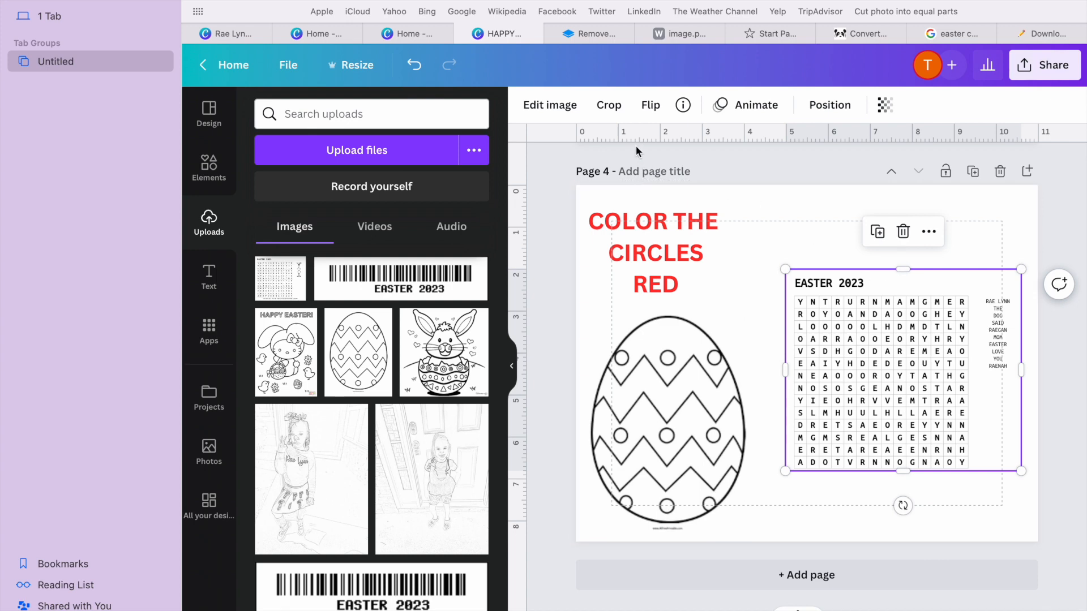
{"action": "left_click", "coordinate": [628, 113]}
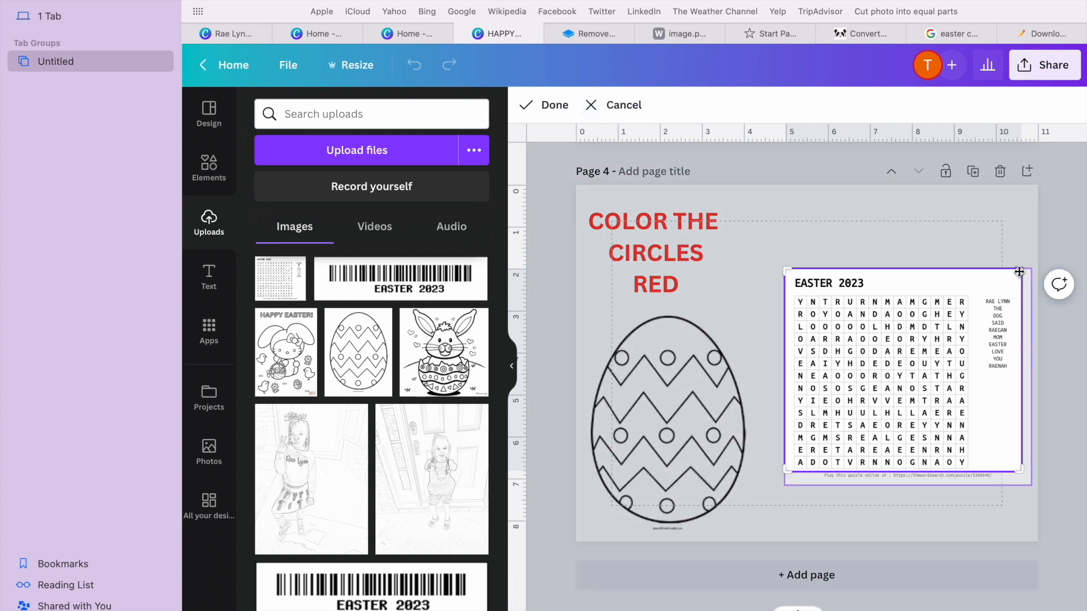
{"action": "left_click_drag", "start_coordinate": [1017, 268], "coordinate": [1021, 292]}
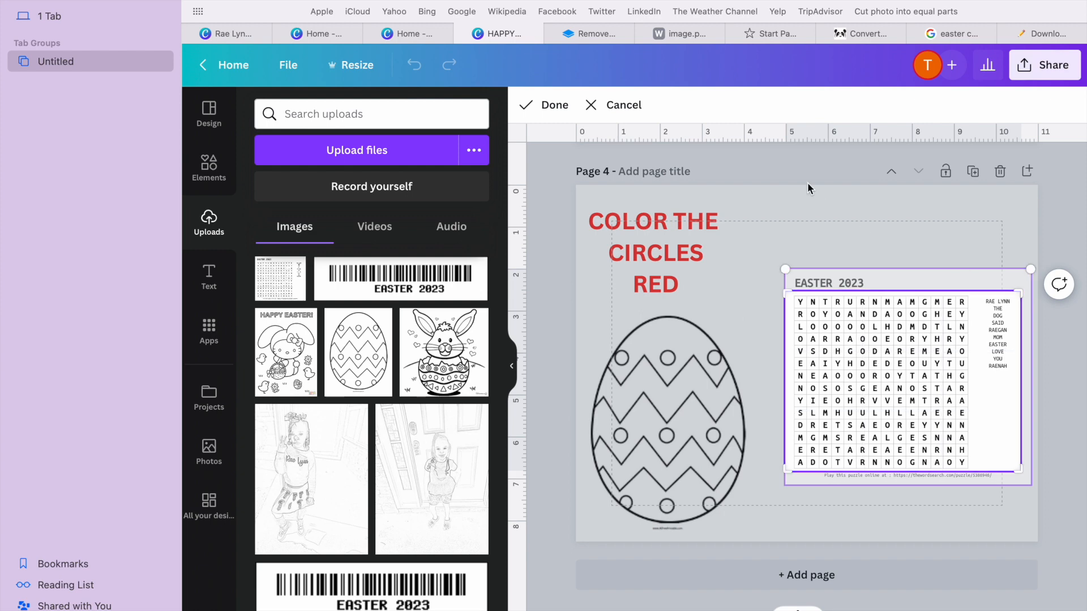
{"action": "left_click", "coordinate": [555, 106]}
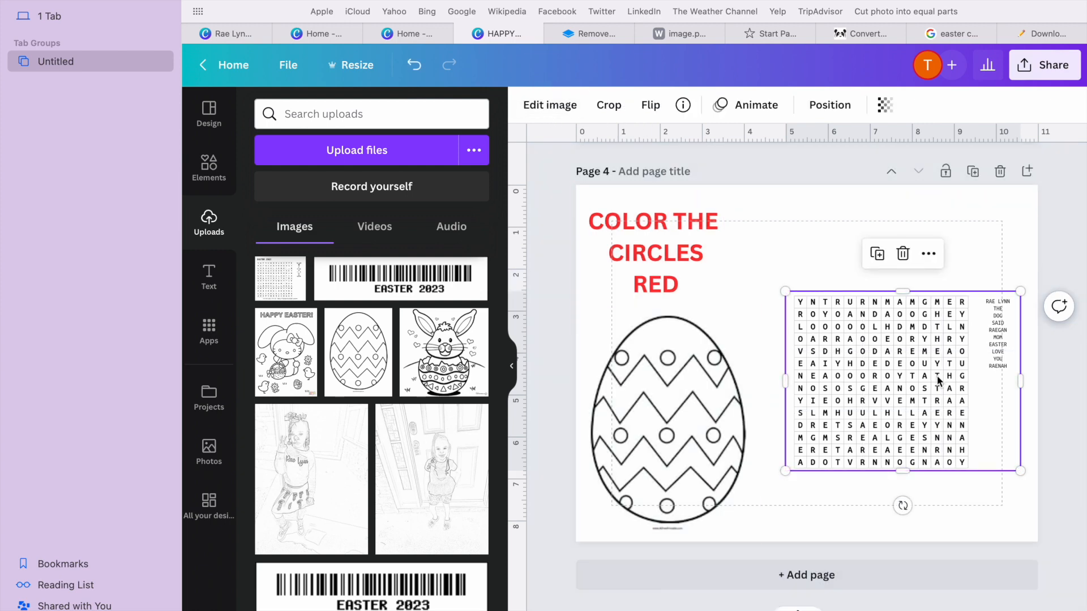
{"action": "left_click_drag", "start_coordinate": [937, 380], "coordinate": [963, 413]}
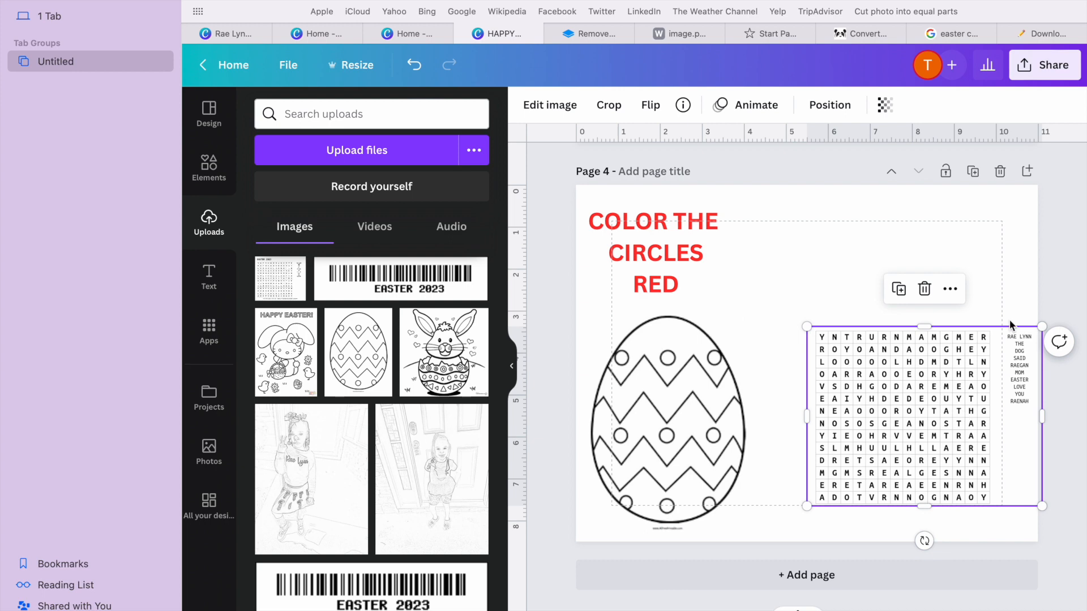
{"action": "left_click", "coordinate": [1055, 245]}
Step: Add an "EASTER 2023" heading to page 4 and place it above the word search
{"action": "left_click", "coordinate": [209, 275]}
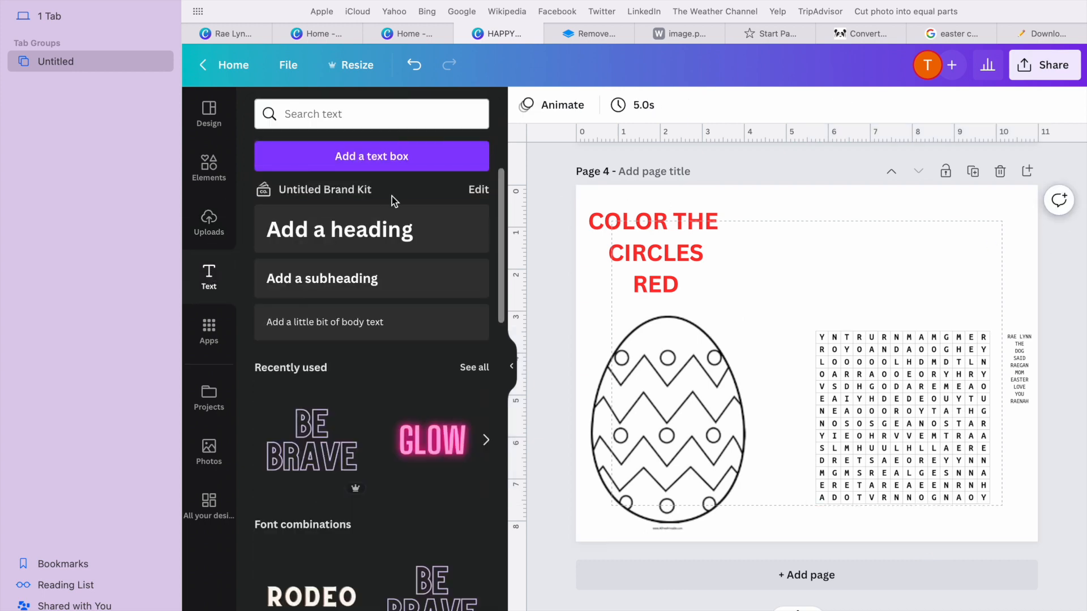
{"action": "left_click", "coordinate": [378, 231]}
{"action": "type", "text": "EA"}
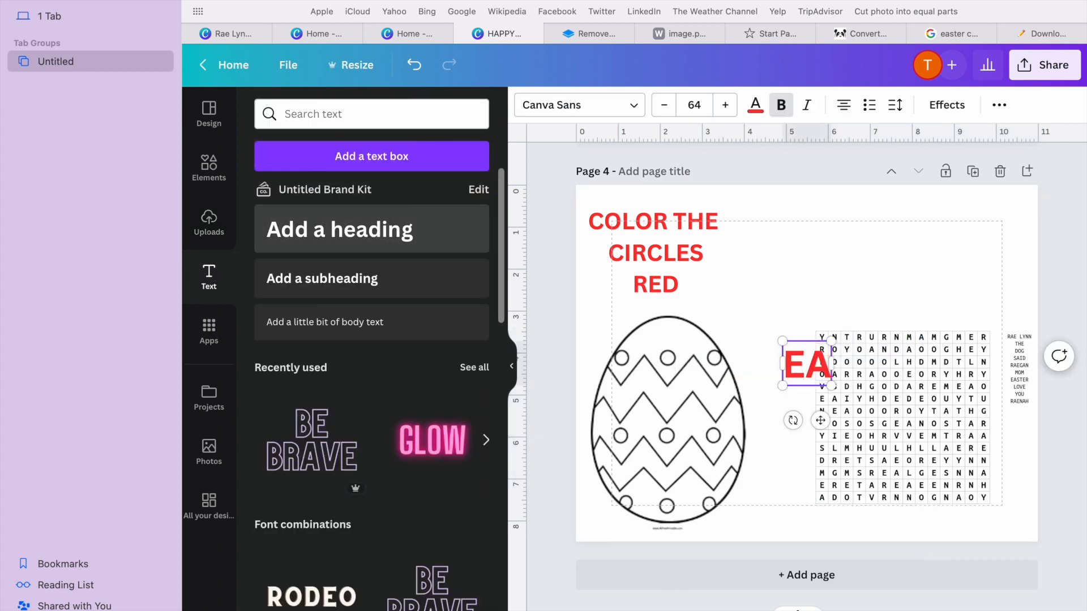
{"action": "type", "text": "STER 2023"}
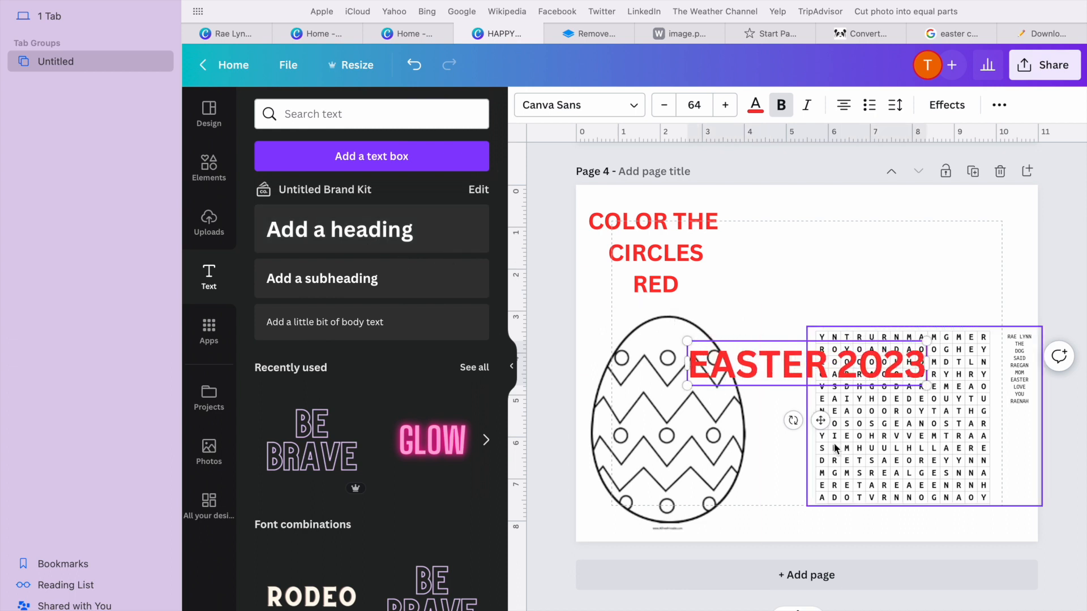
{"action": "left_click_drag", "start_coordinate": [820, 420], "coordinate": [926, 305]}
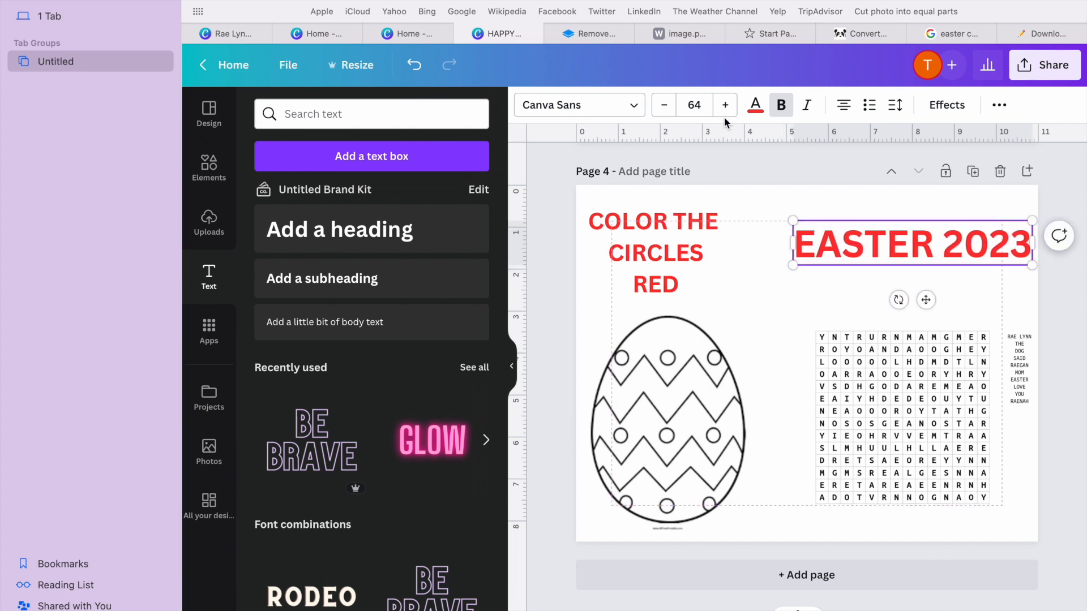
Step: Reduce the EASTER 2023 heading to font size 46 and move it up near the upper-right corner of page 4
{"action": "left_click", "coordinate": [691, 105]}
{"action": "left_click", "coordinate": [665, 108]}
{"action": "left_click", "coordinate": [665, 107]}
{"action": "left_click", "coordinate": [665, 107]}
{"action": "left_click", "coordinate": [665, 107]}
{"action": "left_click", "coordinate": [665, 108]}
{"action": "left_click", "coordinate": [665, 108]}
{"action": "left_click", "coordinate": [665, 108]}
{"action": "left_click", "coordinate": [665, 107]}
{"action": "left_click", "coordinate": [665, 107]}
{"action": "left_click", "coordinate": [665, 107]}
{"action": "left_click", "coordinate": [665, 107]}
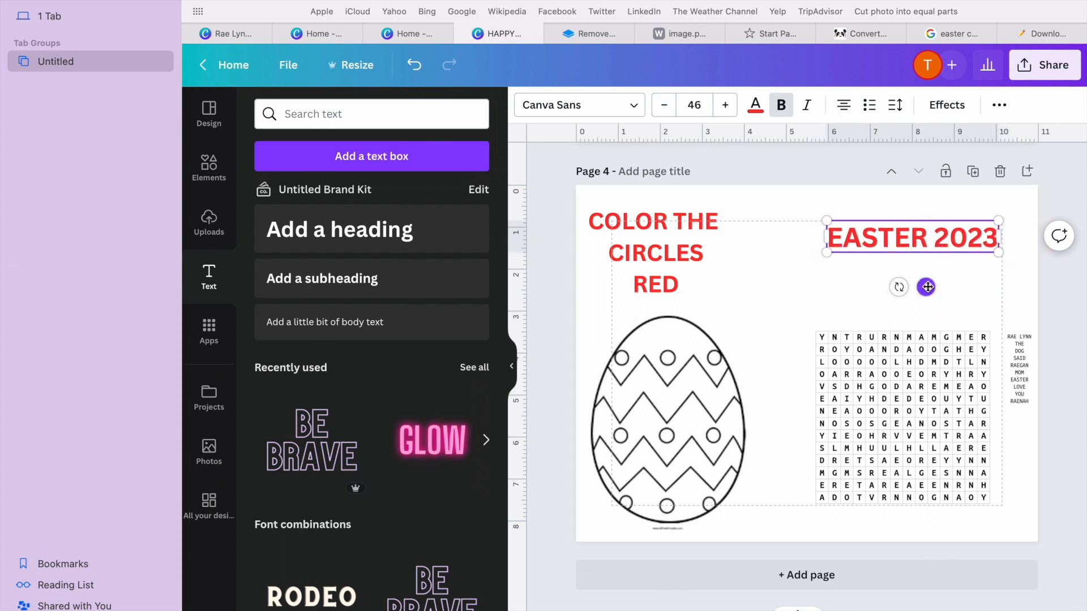
{"action": "left_click_drag", "start_coordinate": [930, 288], "coordinate": [946, 275]}
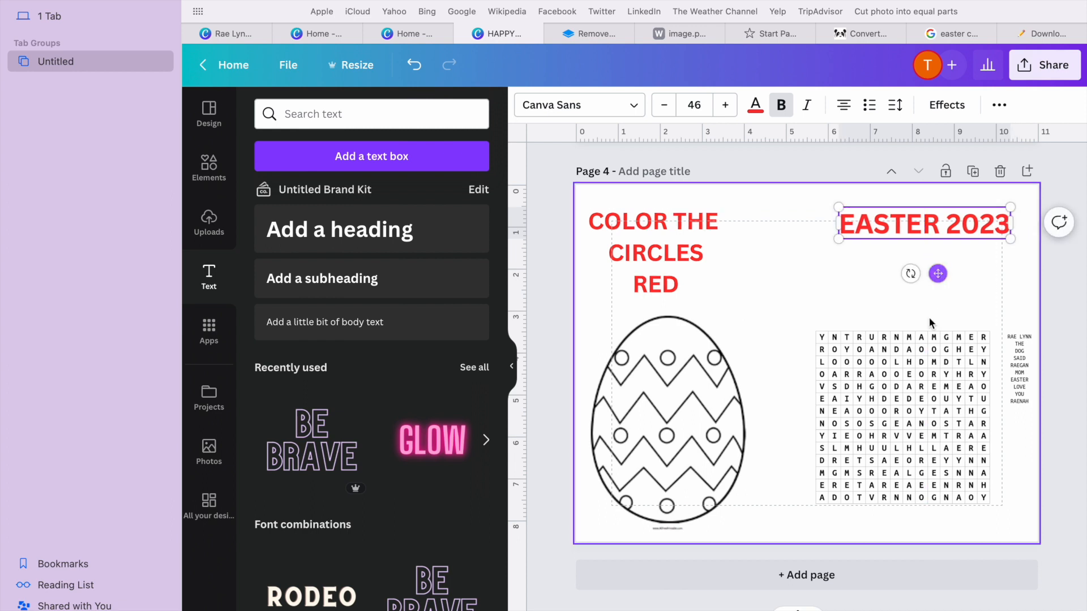
Step: Scale the word search image down slightly and move it lower toward the bottom-right corner of page 4
{"action": "left_click", "coordinate": [930, 363]}
{"action": "double_click", "coordinate": [930, 363]}
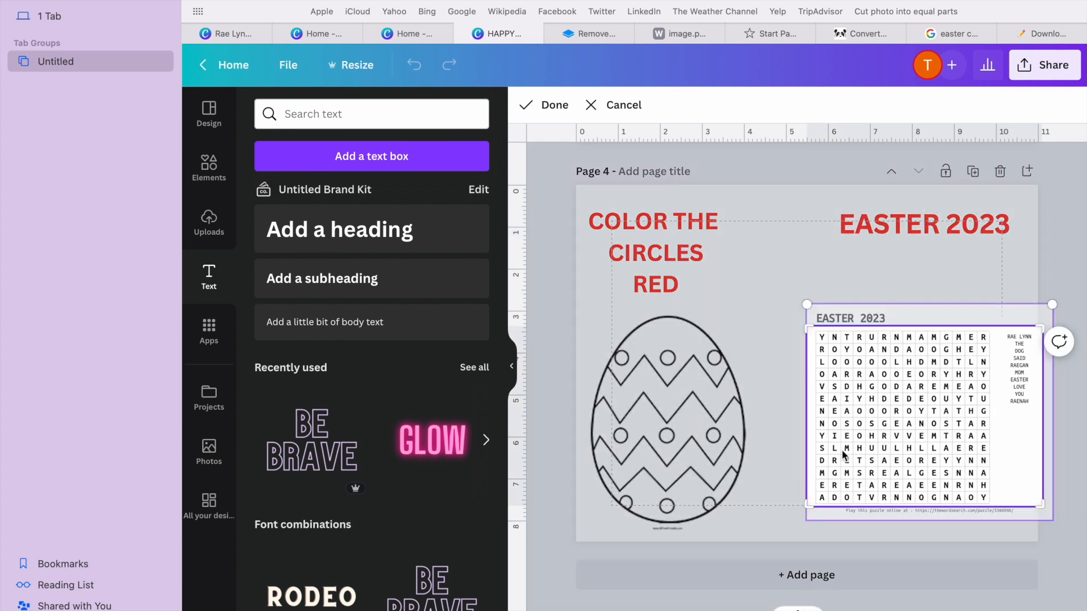
{"action": "left_click", "coordinate": [887, 268]}
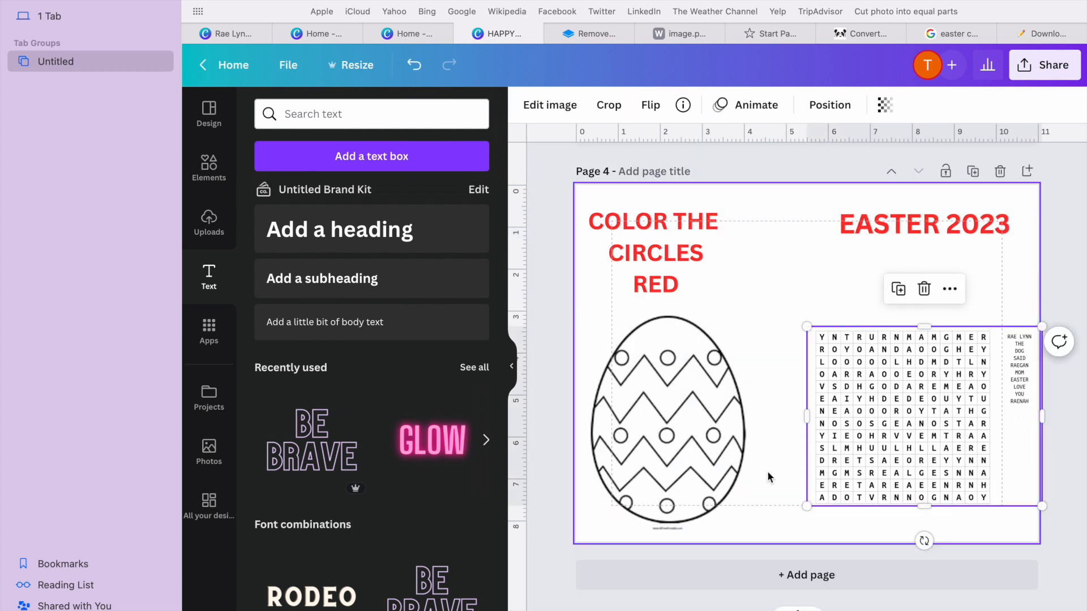
{"action": "left_click_drag", "start_coordinate": [807, 506], "coordinate": [824, 494]}
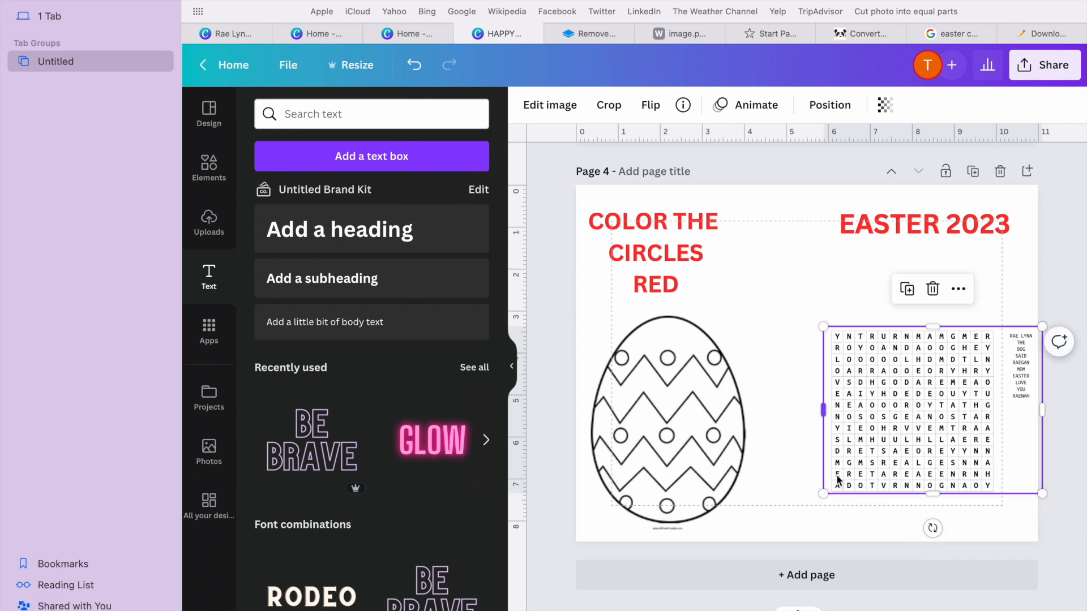
{"action": "mouse_move", "coordinate": [900, 462]}
{"action": "left_mouse_down"}
{"action": "mouse_move", "coordinate": [900, 450]}
{"action": "mouse_move", "coordinate": [904, 482]}
{"action": "left_mouse_up"}
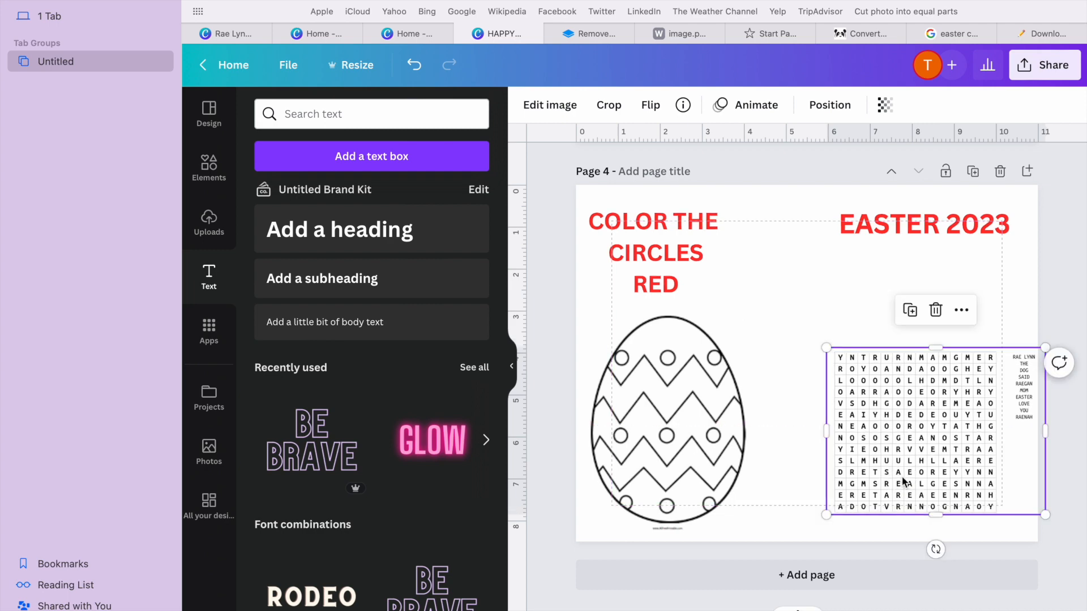
{"action": "left_click", "coordinate": [1079, 275]}
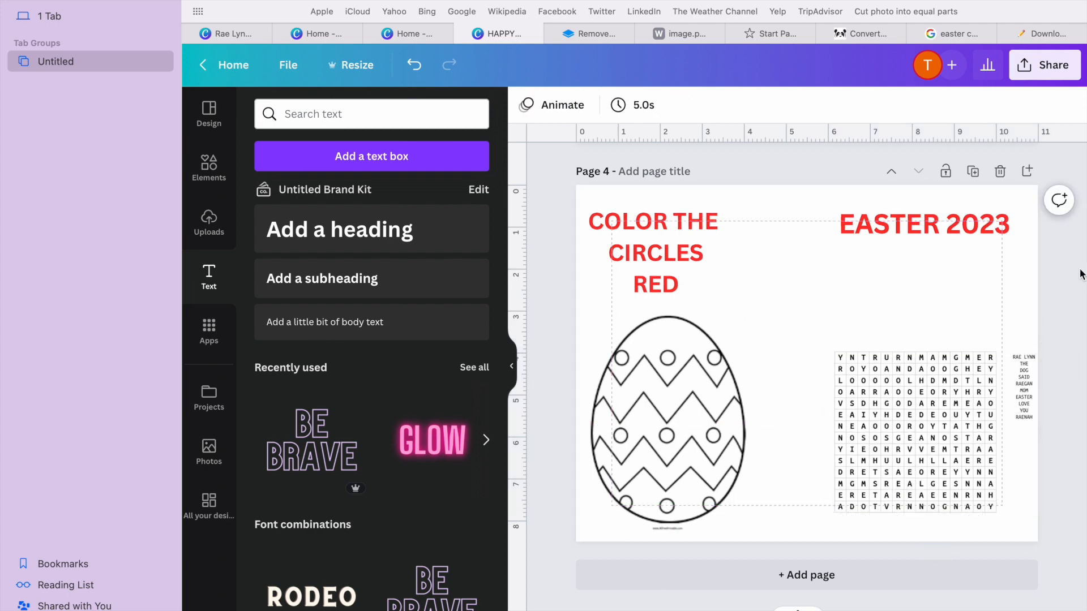
Step: Switch to Google in the browser and run an image search for "EASTER PNG"
{"action": "left_click", "coordinate": [1029, 32]}
{"action": "left_click", "coordinate": [1029, 32]}
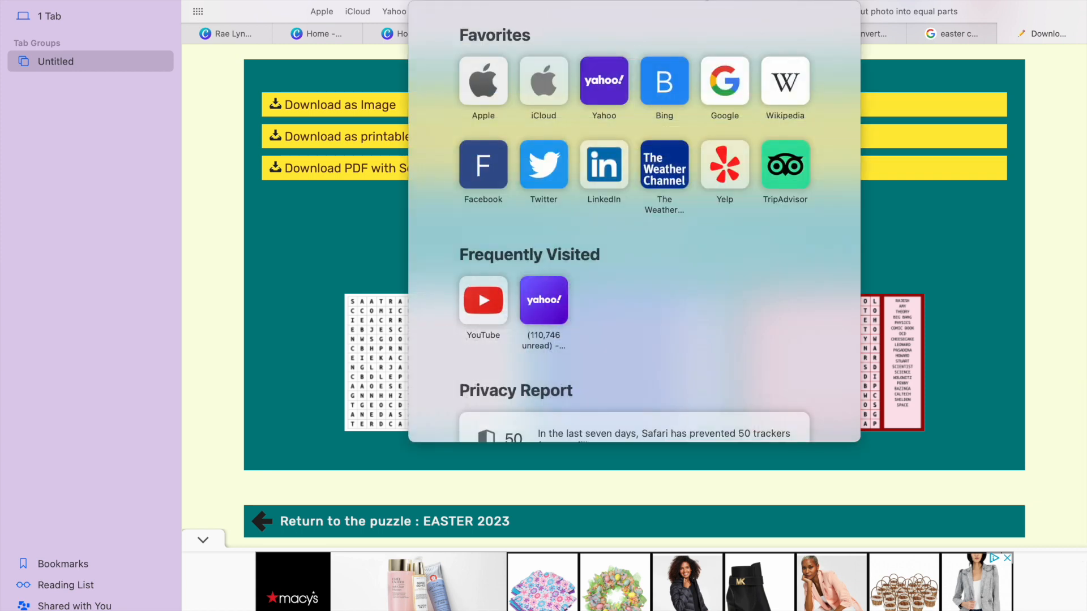
{"action": "left_click", "coordinate": [726, 90]}
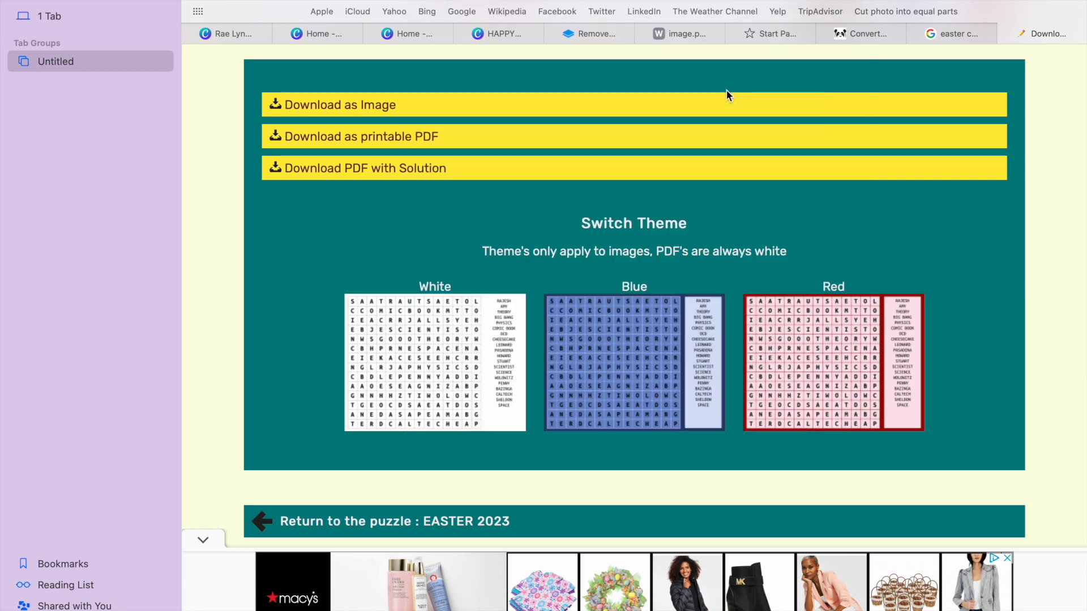
{"action": "type", "text": "EASTER PNG"}
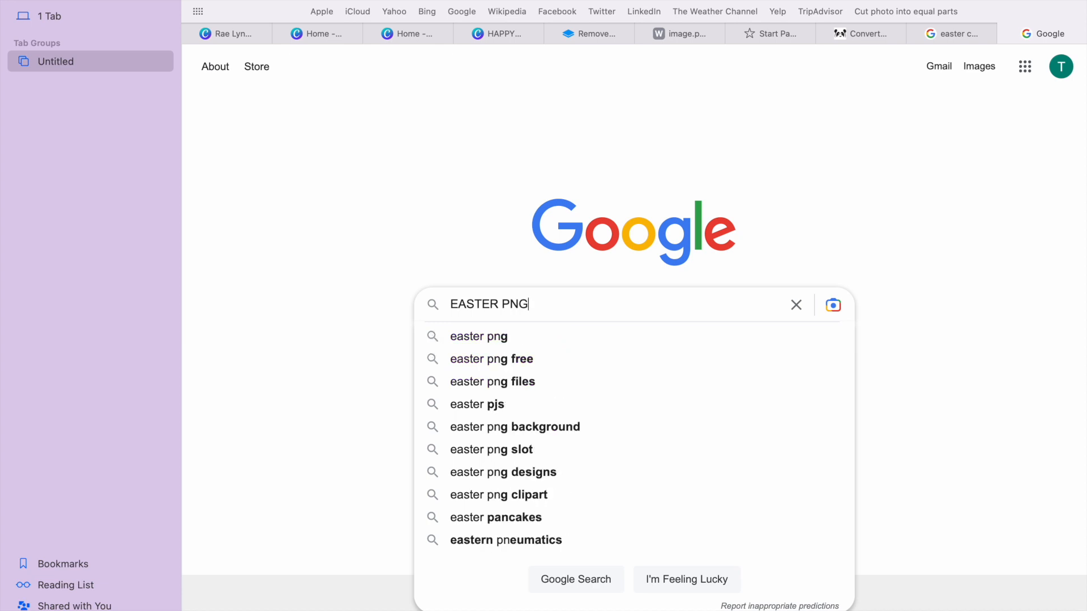
{"action": "key", "text": "Return"}
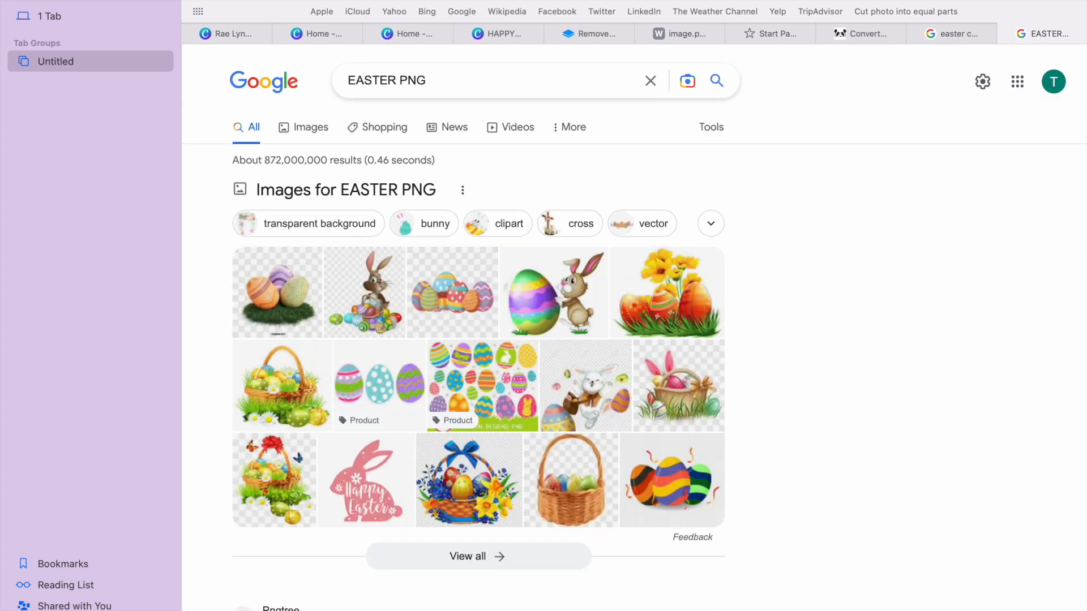
{"action": "left_click", "coordinate": [307, 142]}
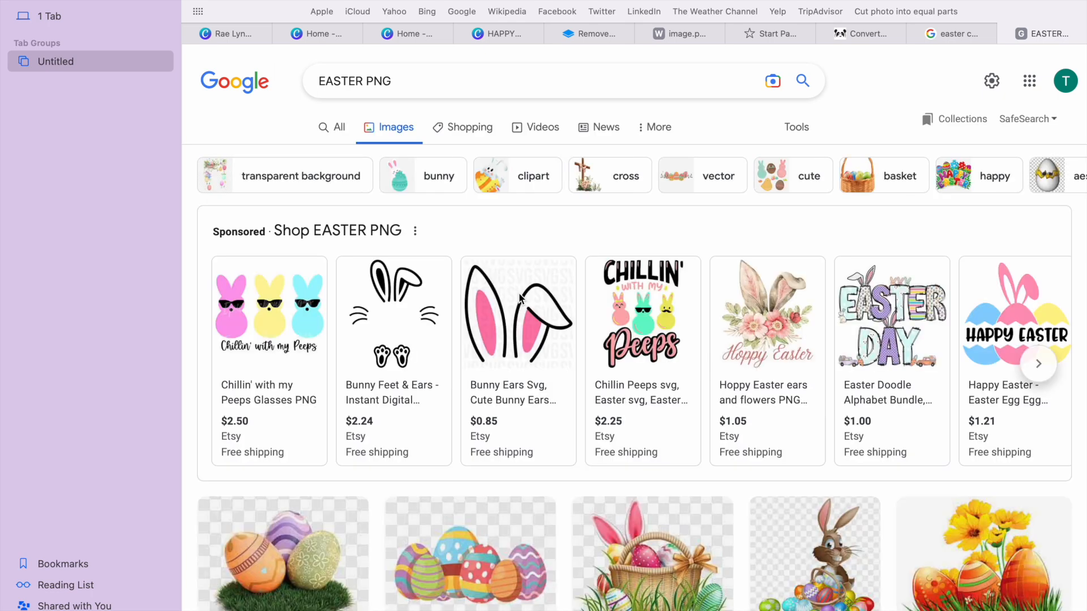
Step: Get the clip art of a bunny pushing a striped Easter egg from the results and bring it into the Canva uploads
{"action": "scroll", "coordinate": [519, 453], "scroll_direction": "down", "scroll_amount": 5}
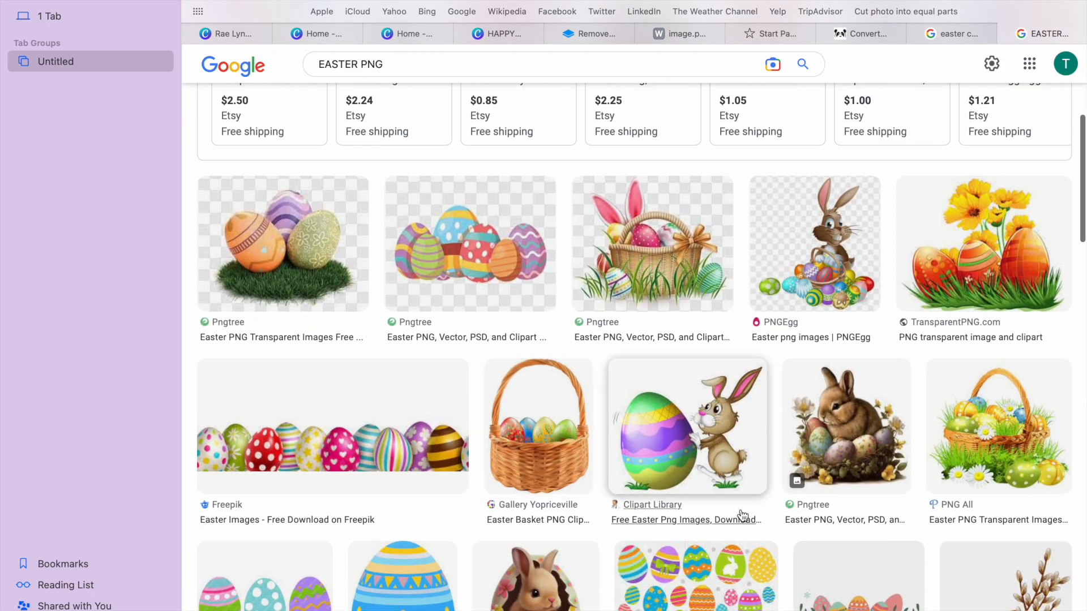
{"action": "left_click", "coordinate": [719, 470]}
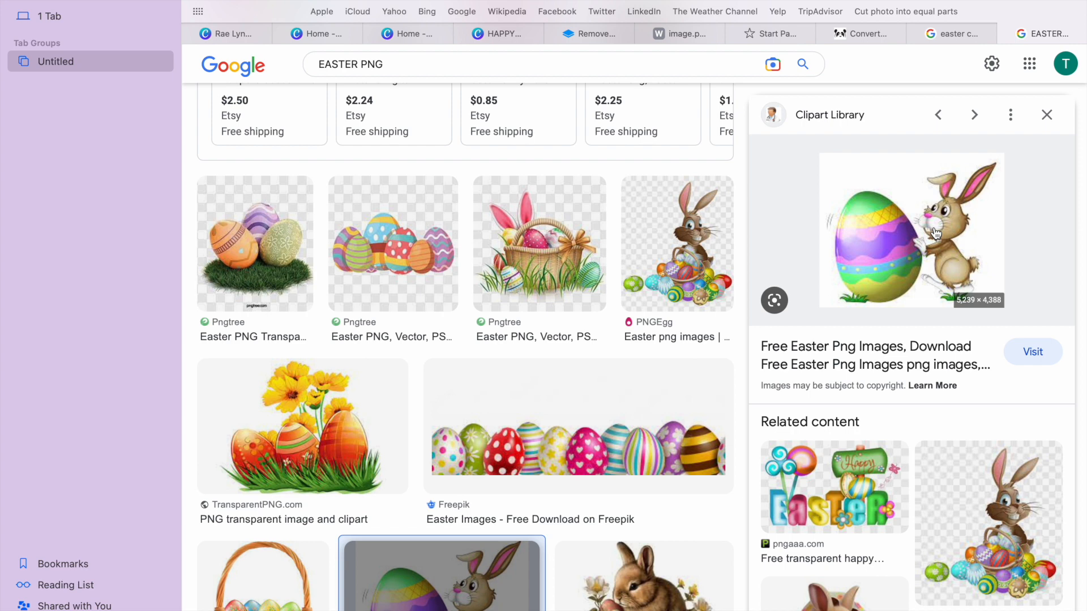
{"action": "right_click", "coordinate": [936, 234]}
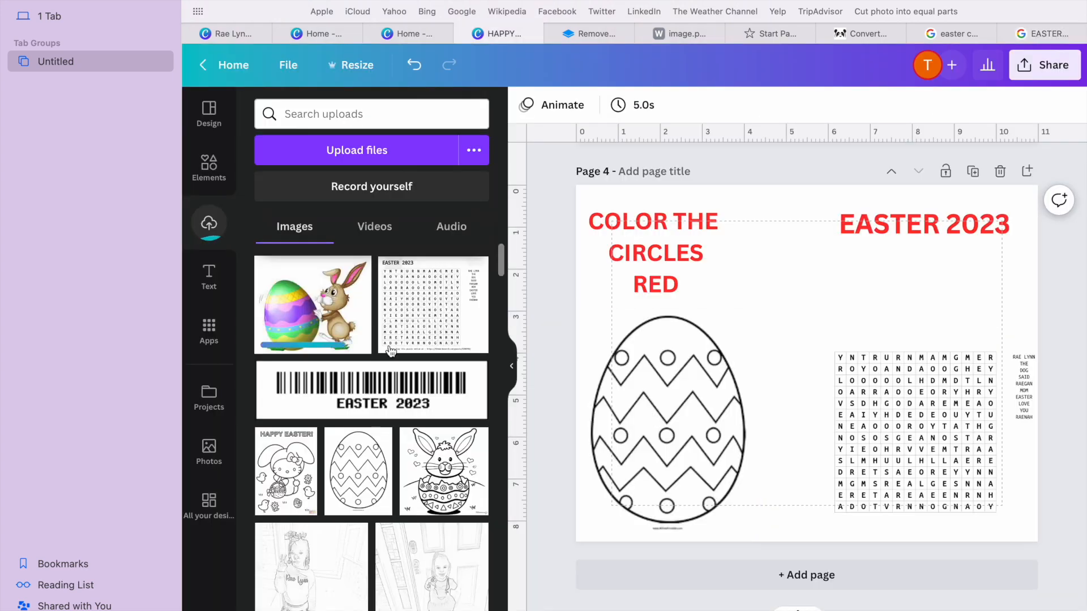
Step: Add the uploaded bunny-and-egg picture to page 4 and remove its background
{"action": "left_click", "coordinate": [320, 309]}
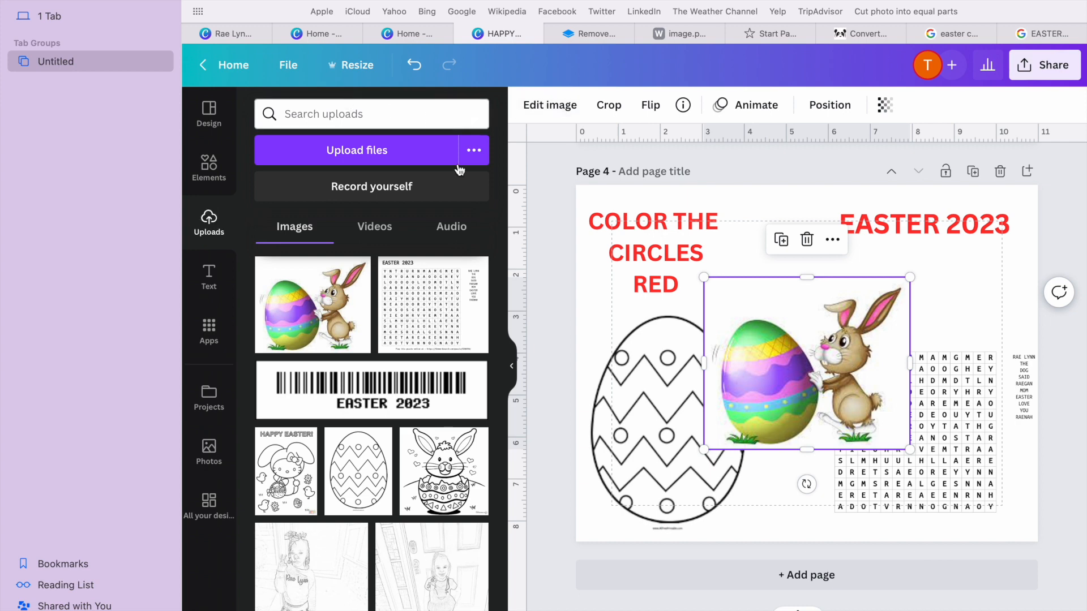
{"action": "left_click", "coordinate": [552, 109]}
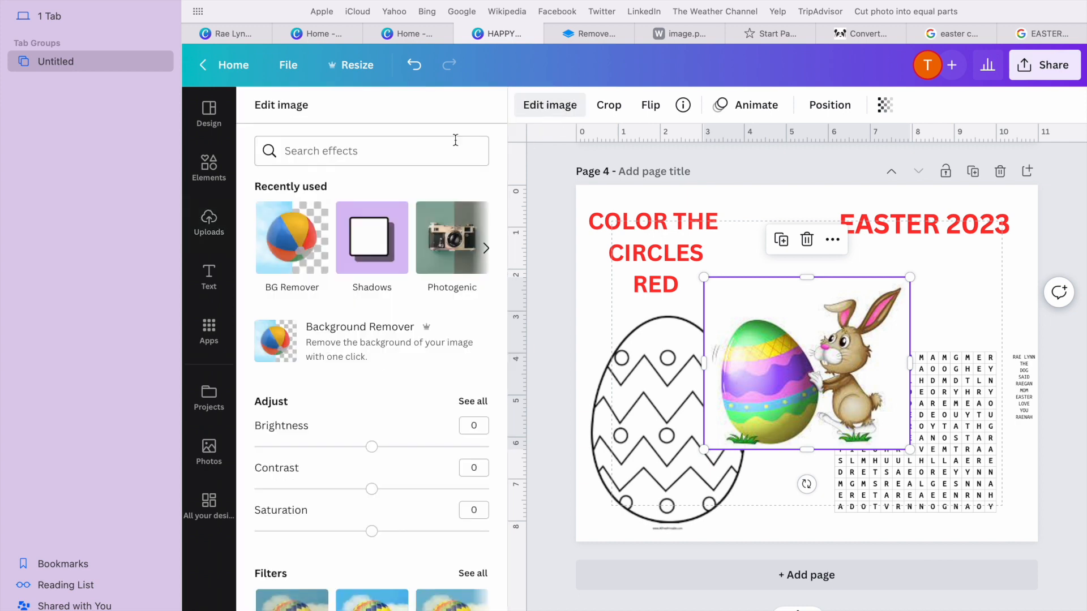
{"action": "left_click", "coordinate": [302, 237]}
Step: Shrink the bunny-and-egg picture and center it between the EASTER 2023 heading and the word search on page 4
{"action": "left_click_drag", "start_coordinate": [910, 450], "coordinate": [839, 390]}
{"action": "left_click_drag", "start_coordinate": [795, 346], "coordinate": [943, 304]}
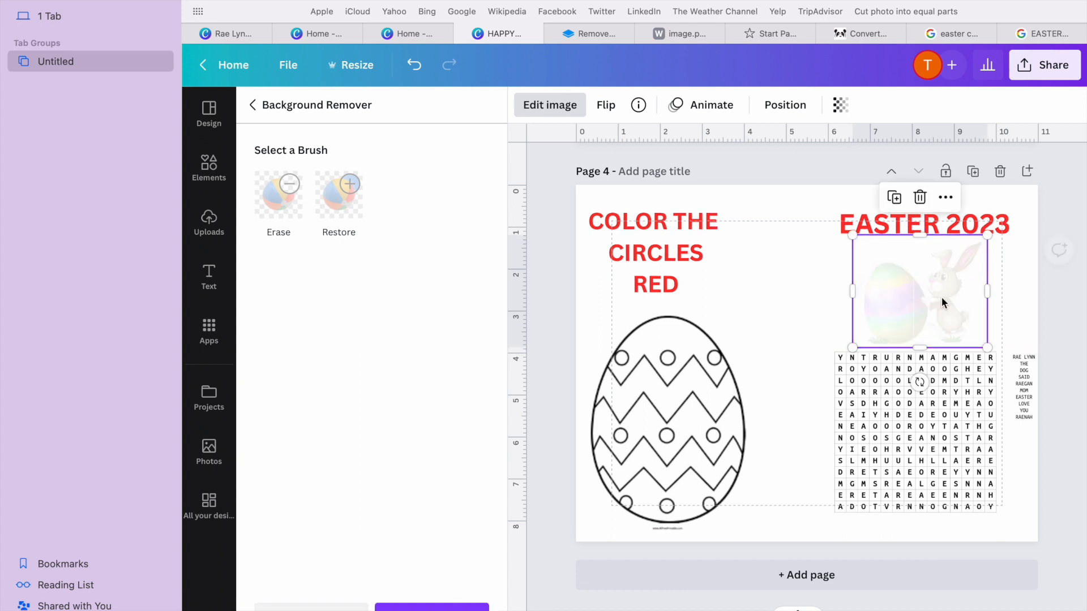
{"action": "left_click", "coordinate": [1060, 312]}
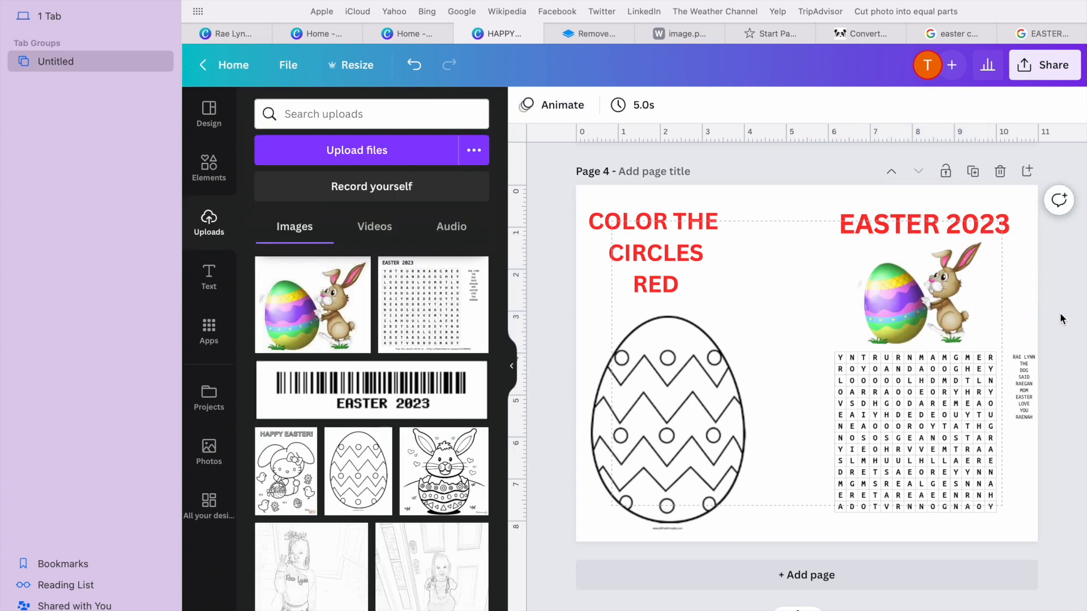
{"action": "left_click_drag", "start_coordinate": [949, 301], "coordinate": [964, 303]}
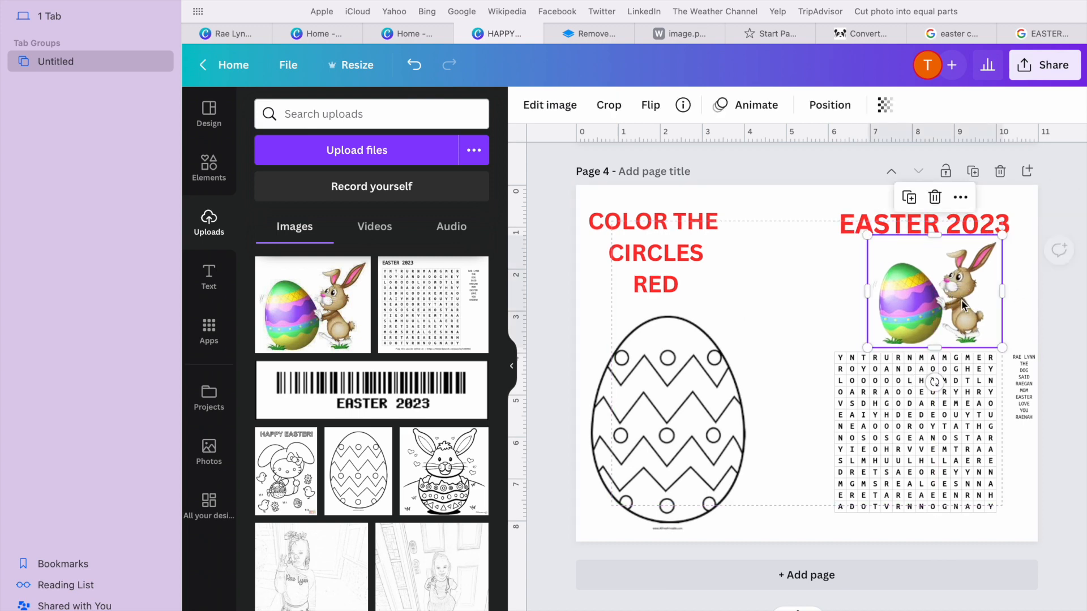
{"action": "left_click", "coordinate": [1066, 342]}
{"action": "left_click", "coordinate": [956, 305]}
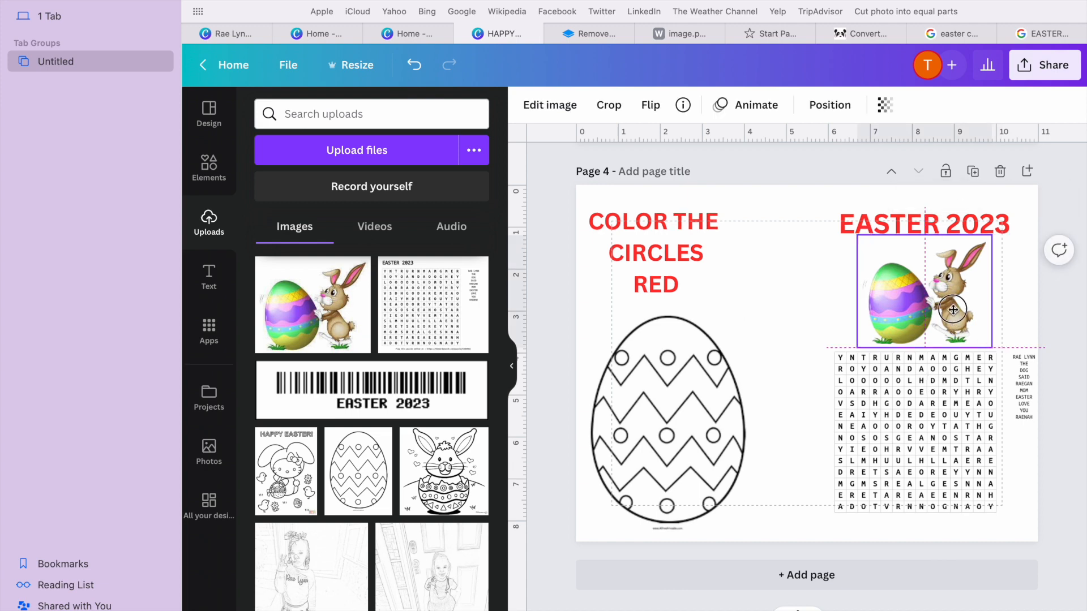
{"action": "left_click", "coordinate": [1071, 395]}
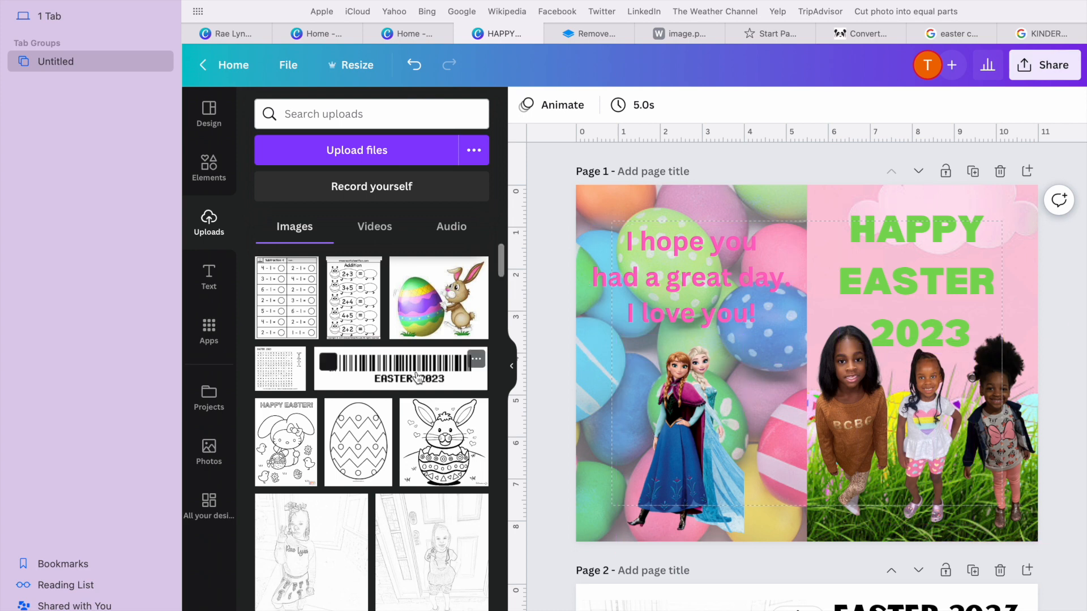
Step: Add the EASTER 2023 barcode image to page 1, shrink it and place it in the page's lower-left corner
{"action": "left_click", "coordinate": [328, 362]}
{"action": "left_click_drag", "start_coordinate": [838, 359], "coordinate": [733, 513]}
{"action": "left_click_drag", "start_coordinate": [807, 542], "coordinate": [637, 521]}
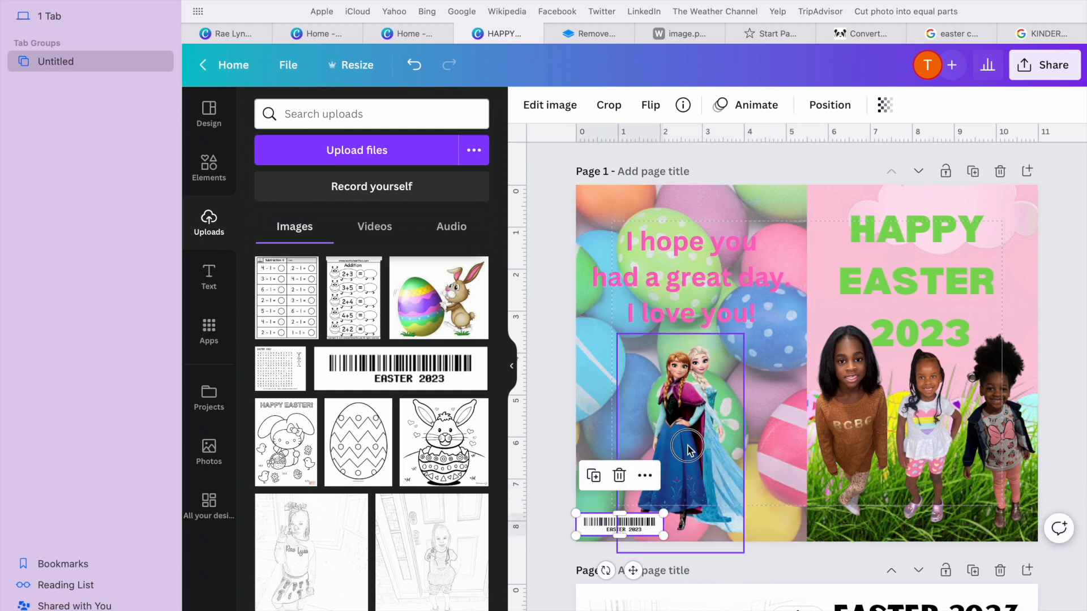
Step: Move the "I hope you had a great day. I love you!" text and the two princesses slightly higher on page 1
{"action": "left_click", "coordinate": [734, 274]}
{"action": "left_click_drag", "start_coordinate": [734, 274], "coordinate": [735, 253]}
{"action": "left_click_drag", "start_coordinate": [698, 406], "coordinate": [697, 390]}
{"action": "left_click", "coordinate": [1040, 297]}
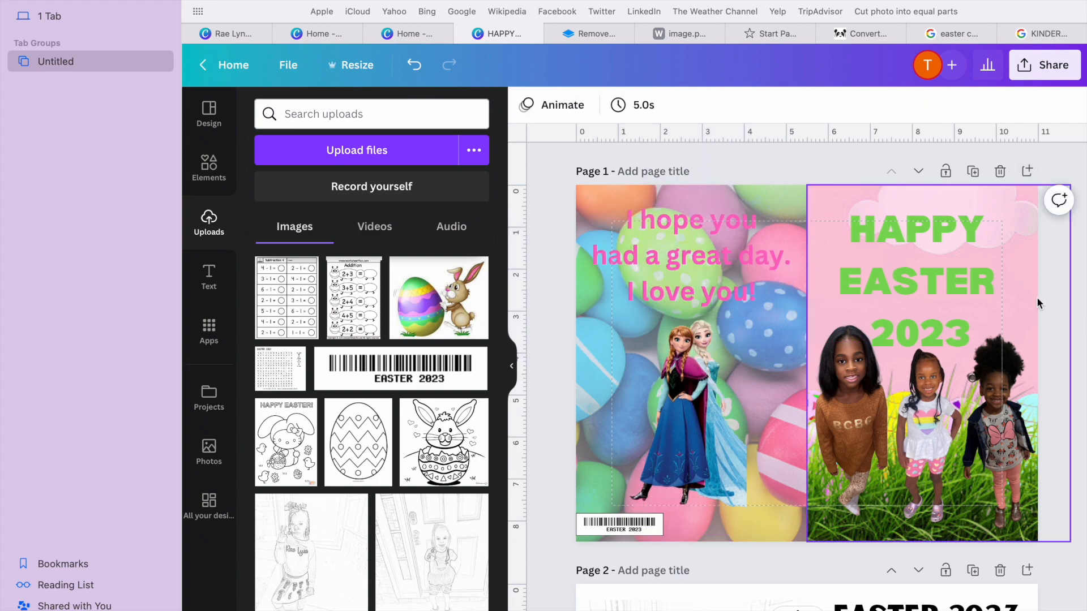
Step: Check the booklet's pages from the cover to page 4 and open the design's sharing options
{"action": "scroll", "coordinate": [1038, 302], "scroll_direction": "down", "scroll_amount": 3}
{"action": "scroll", "coordinate": [1042, 295], "scroll_direction": "up", "scroll_amount": 3}
{"action": "scroll", "coordinate": [1043, 294], "scroll_direction": "down", "scroll_amount": 10}
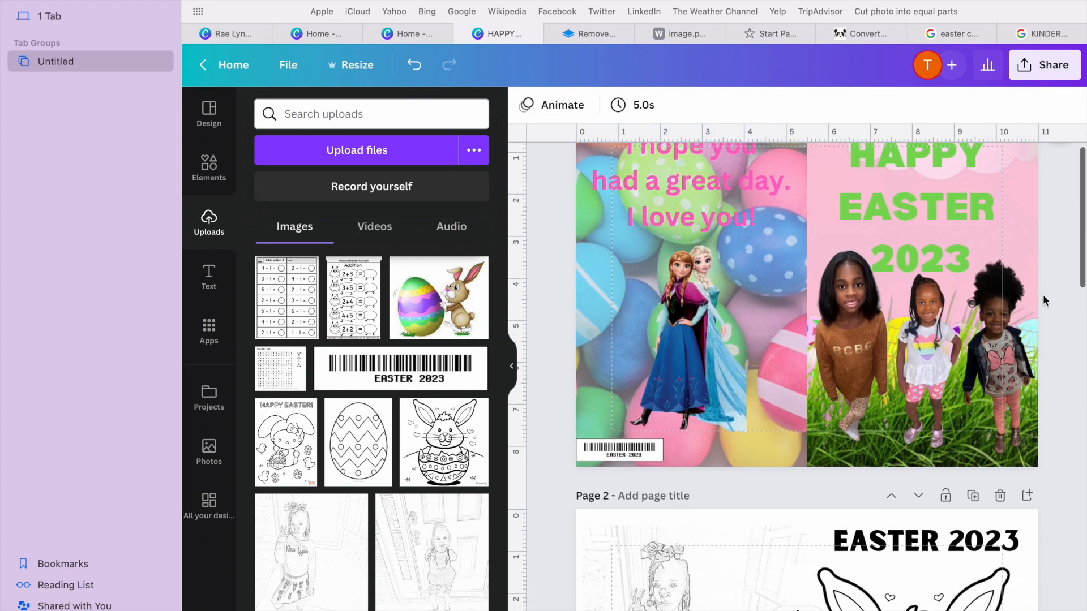
{"action": "scroll", "coordinate": [1043, 295], "scroll_direction": "down", "scroll_amount": 10}
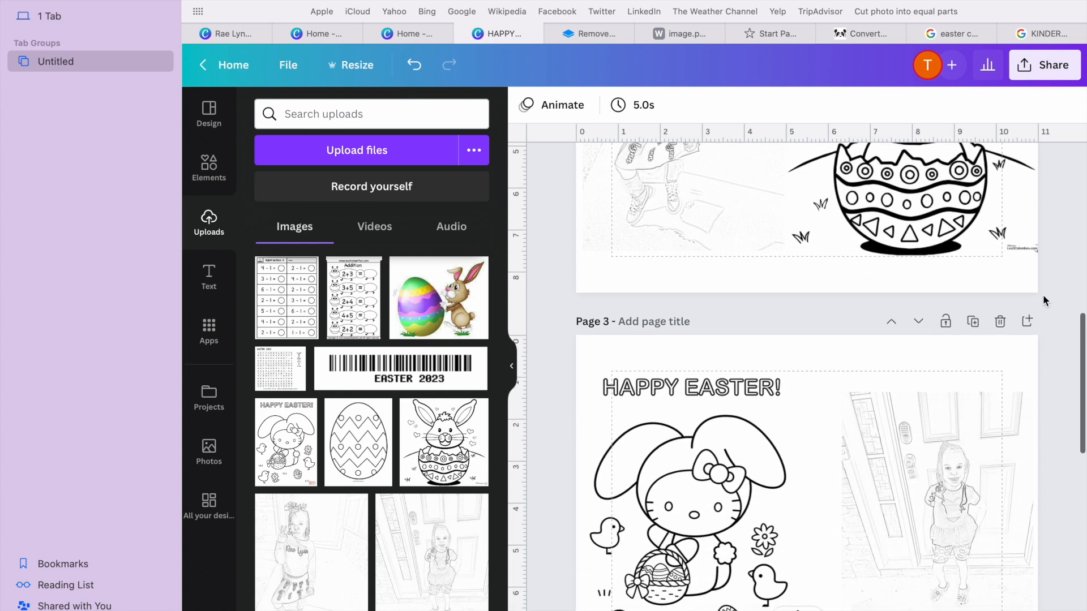
{"action": "scroll", "coordinate": [1043, 294], "scroll_direction": "down", "scroll_amount": 3}
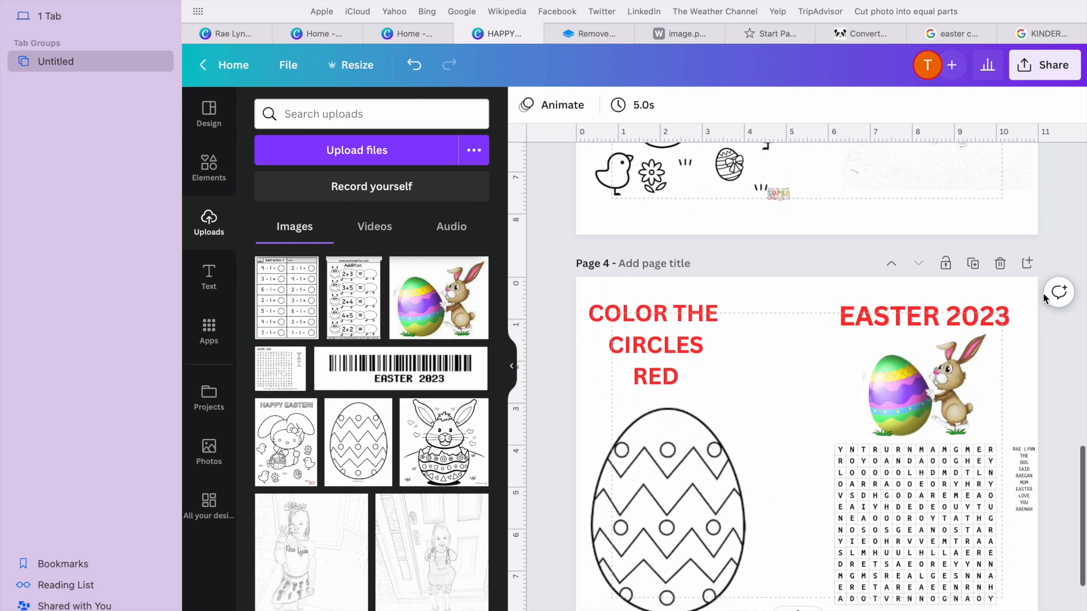
{"action": "scroll", "coordinate": [1043, 292], "scroll_direction": "down", "scroll_amount": 1}
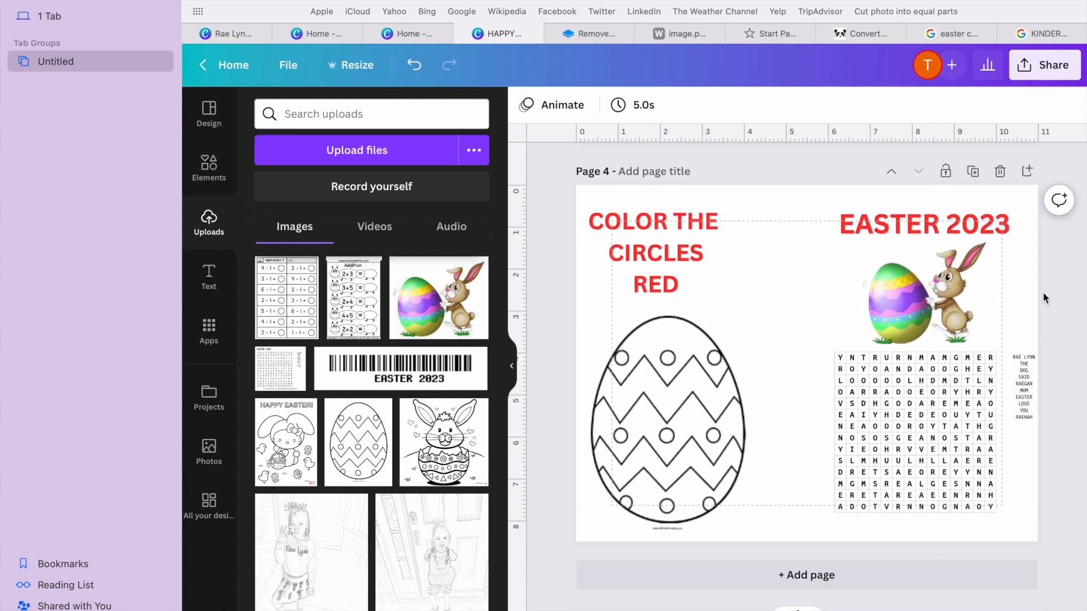
{"action": "left_click", "coordinate": [1045, 79]}
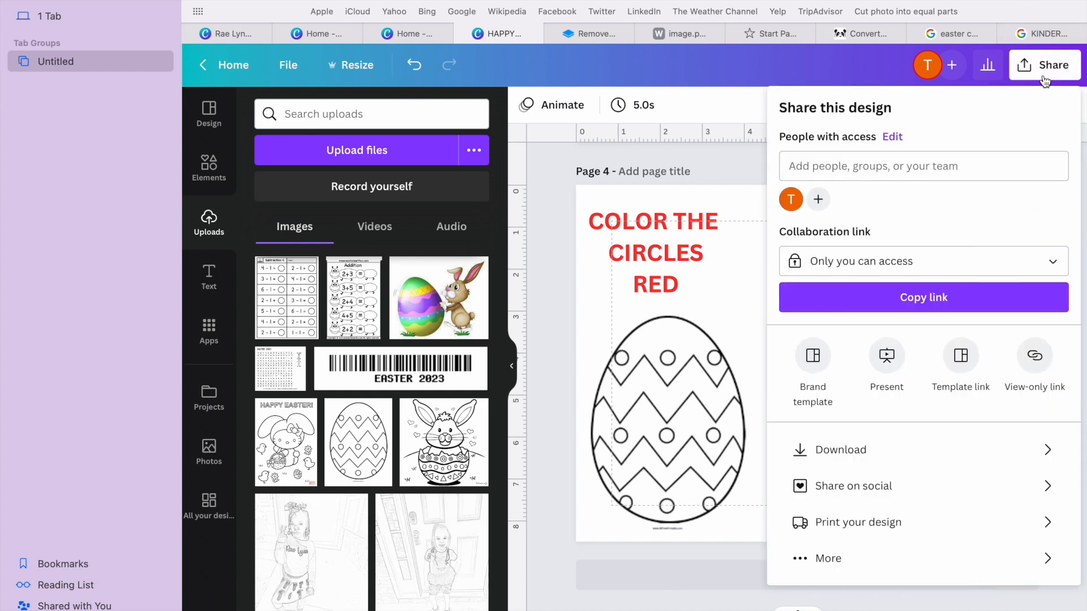